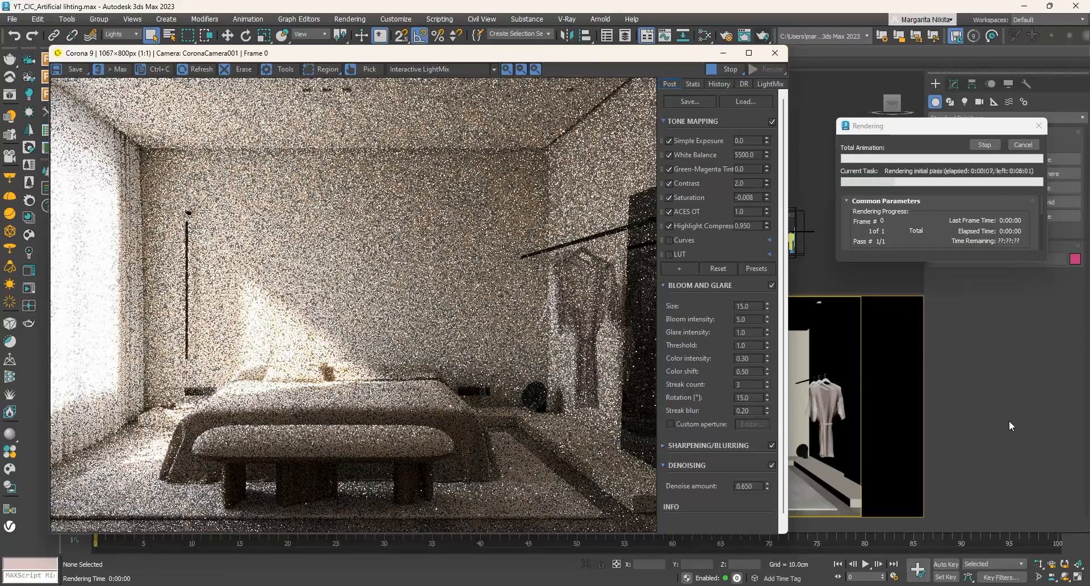
- Cancel the running render and close the Corona frame buffer
{"action": "left_click", "coordinate": [1022, 144]}
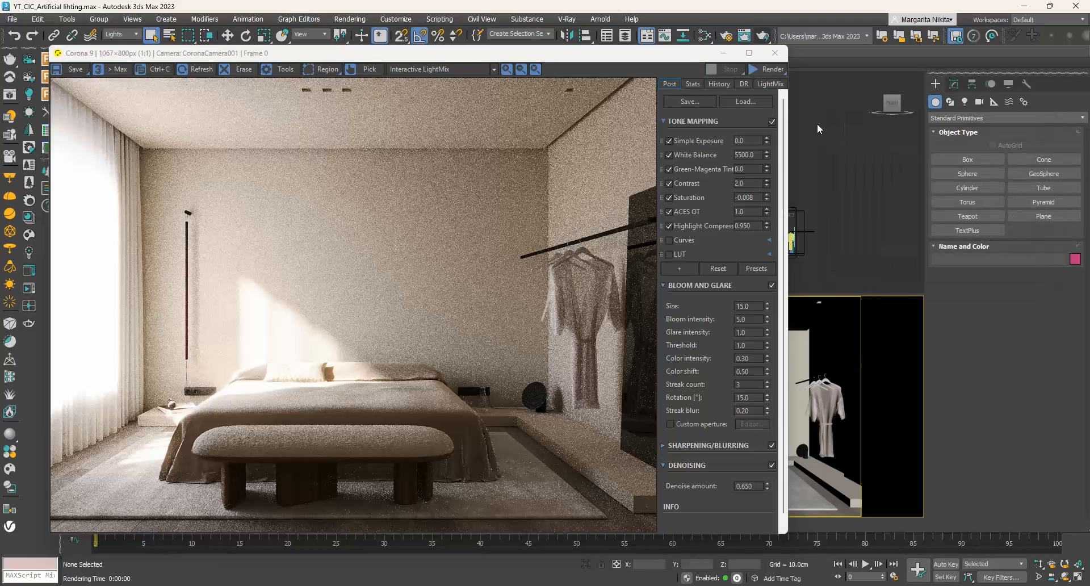
{"action": "left_click", "coordinate": [774, 52]}
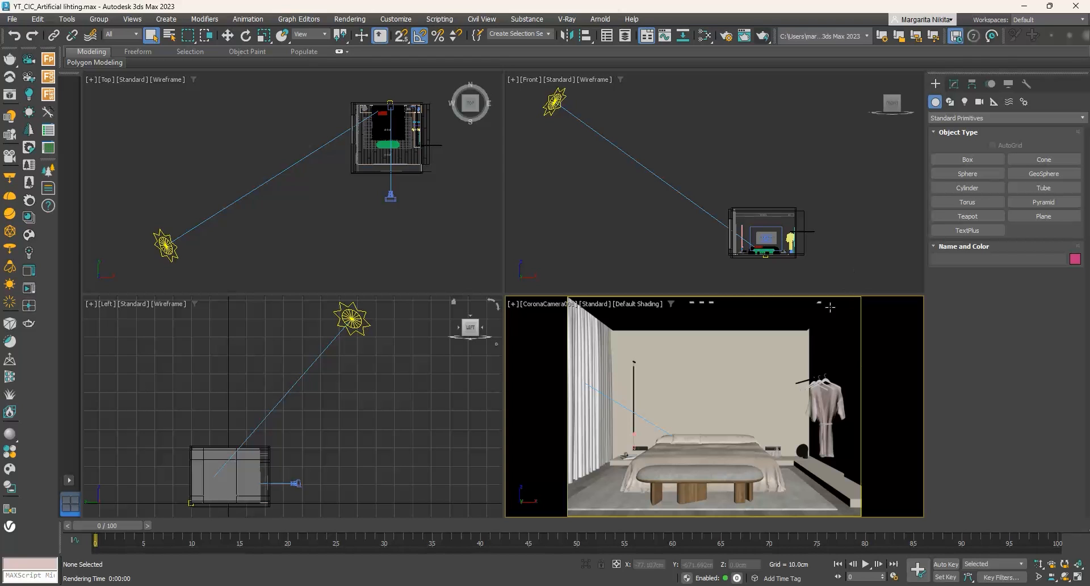
- Isolate the room shell and the suspended ceiling, and fill the workspace with the Top view zoomed to them
{"action": "left_click", "coordinate": [805, 314]}
{"action": "left_click", "coordinate": [836, 338], "text": "ctrl"}
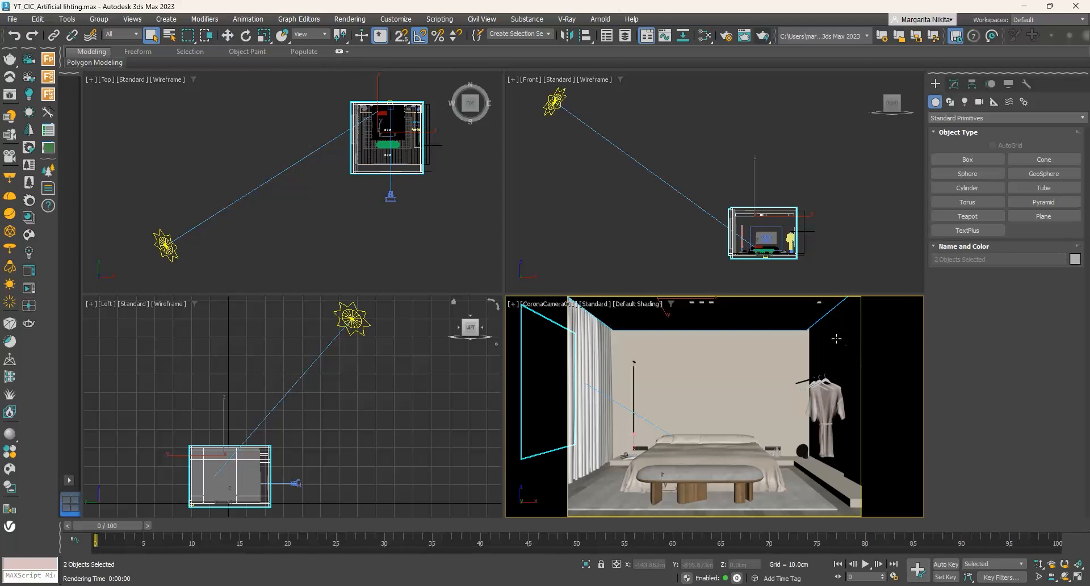
{"action": "right_click", "coordinate": [837, 339]}
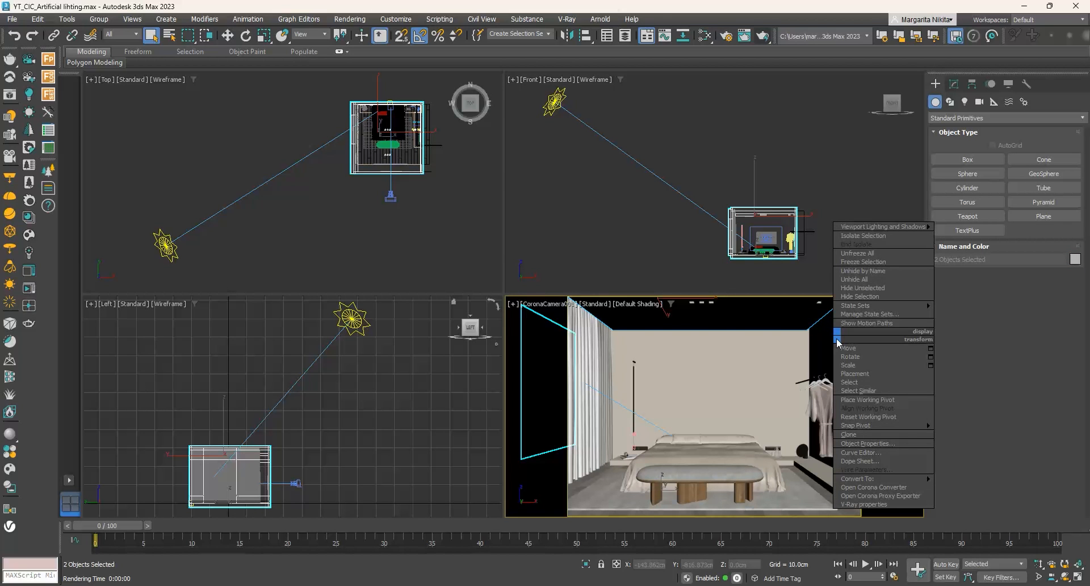
{"action": "left_click", "coordinate": [856, 236]}
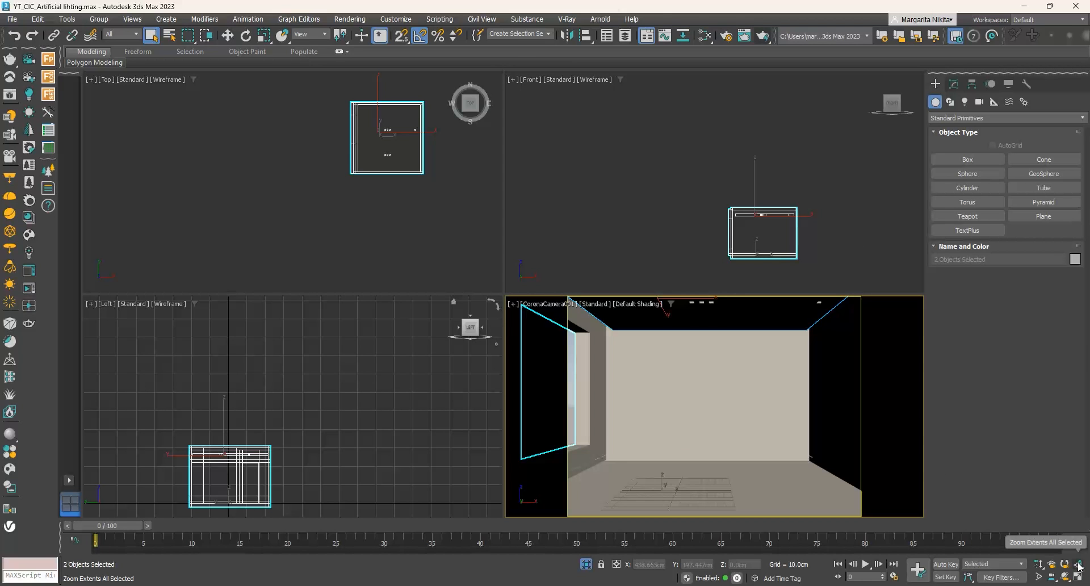
{"action": "right_click", "coordinate": [453, 260]}
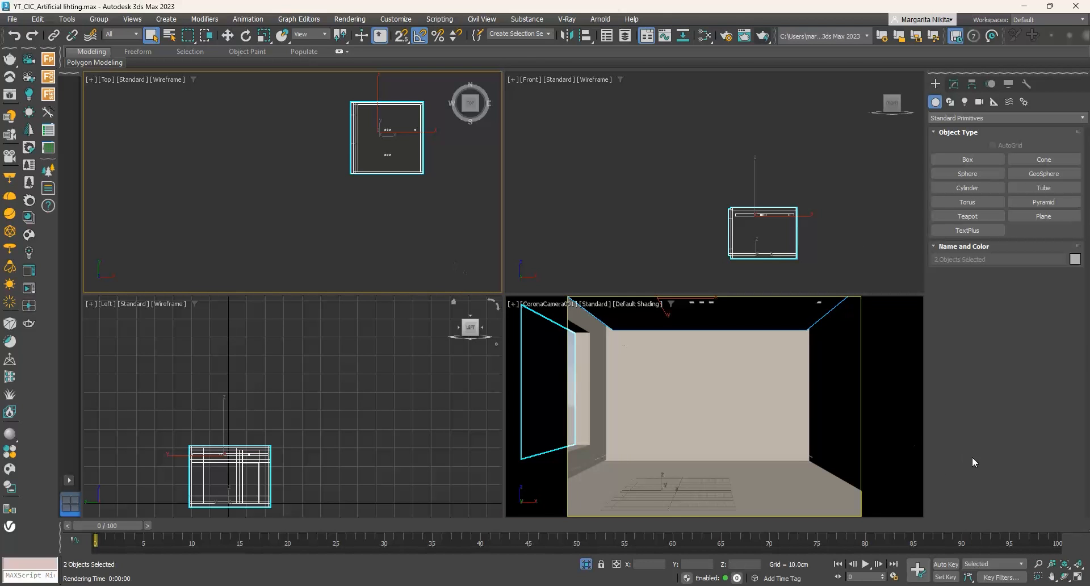
{"action": "left_click", "coordinate": [1079, 578]}
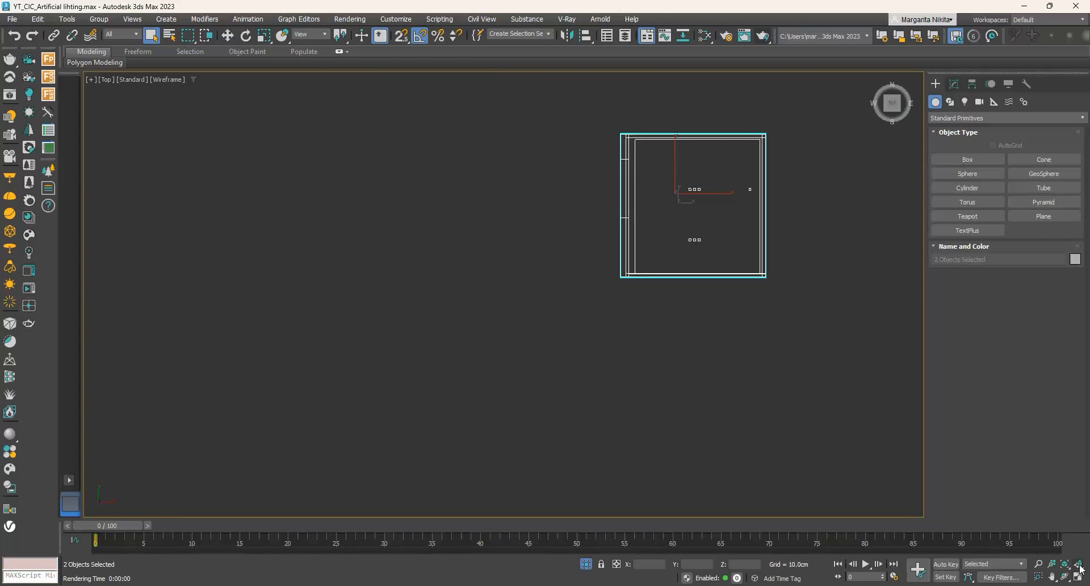
{"action": "left_click", "coordinate": [1079, 564]}
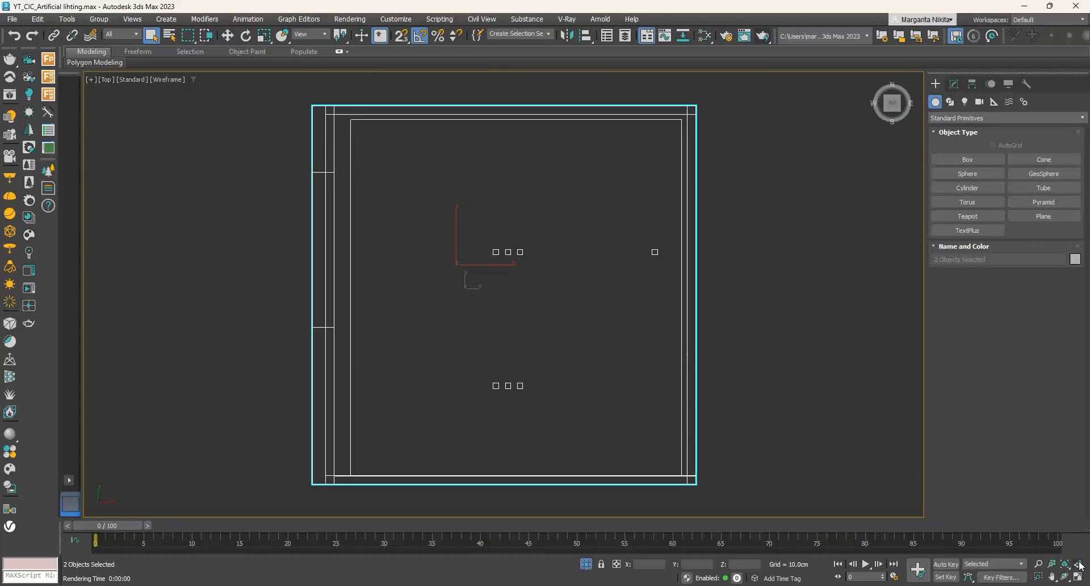
{"action": "left_click", "coordinate": [827, 403]}
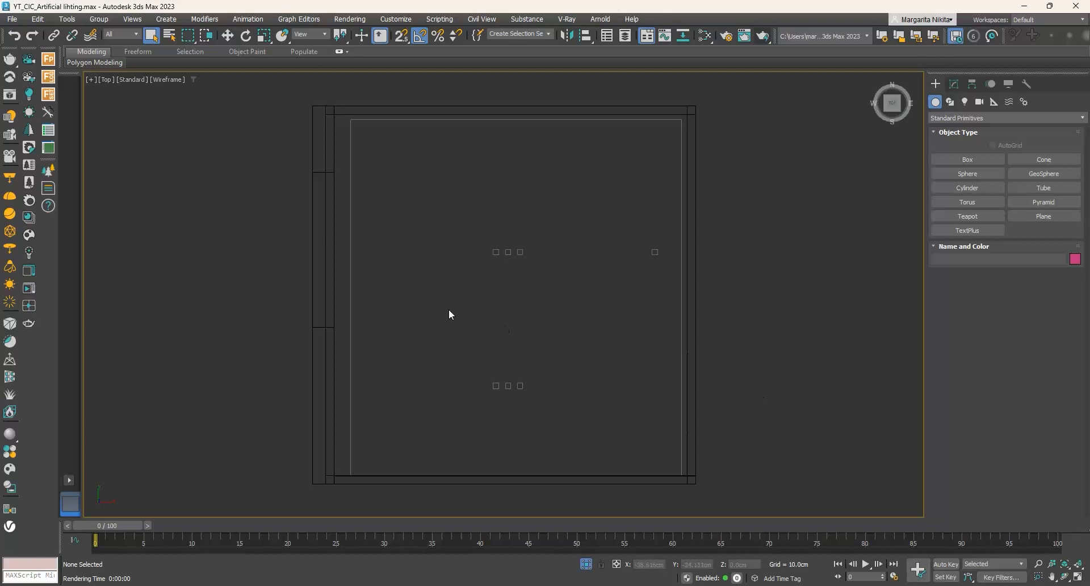
- Create a rectangular Corona light about 17.6 × 419 cm along the wardrobe-side wall in the Top view
{"action": "left_click", "coordinate": [29, 94]}
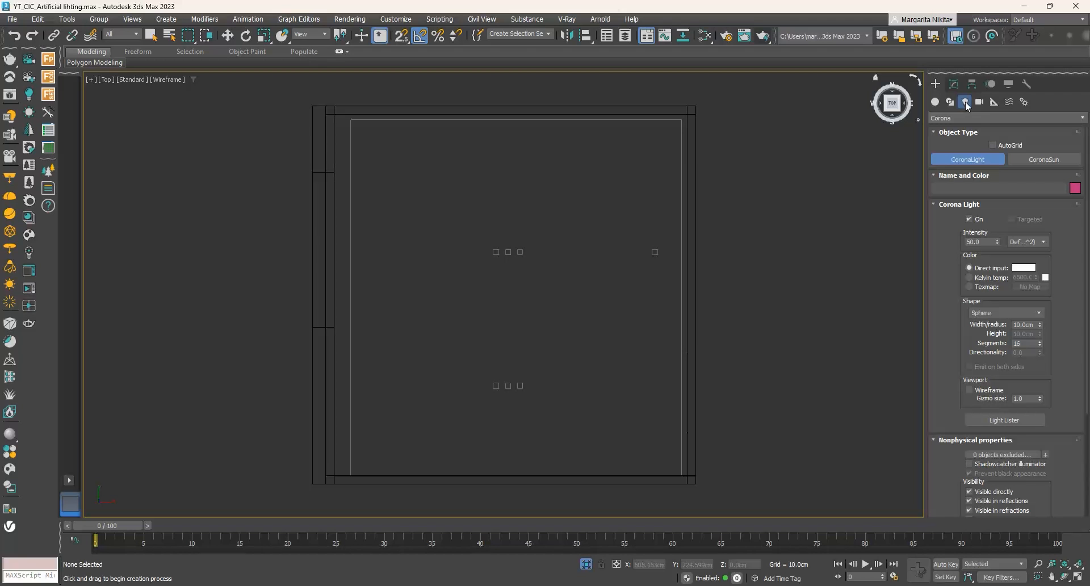
{"action": "left_click", "coordinate": [987, 117]}
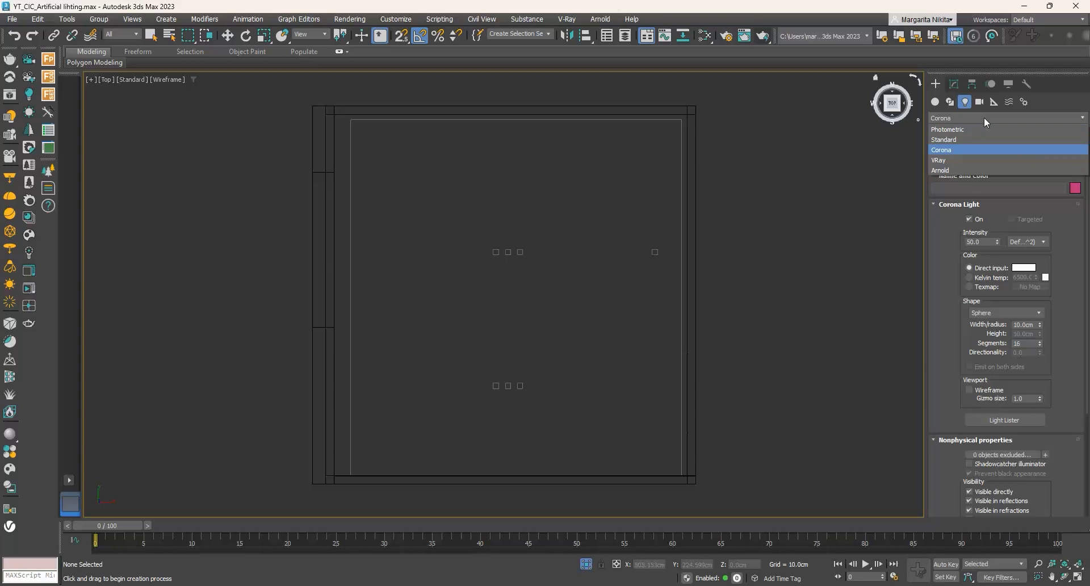
{"action": "left_click", "coordinate": [962, 148]}
{"action": "left_click", "coordinate": [972, 160]}
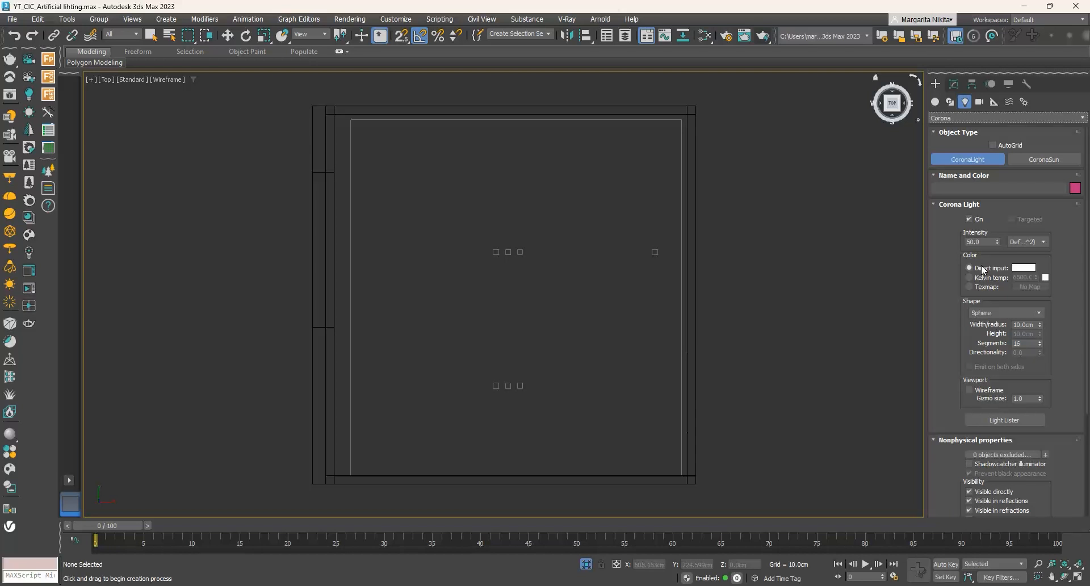
{"action": "left_click", "coordinate": [998, 312]}
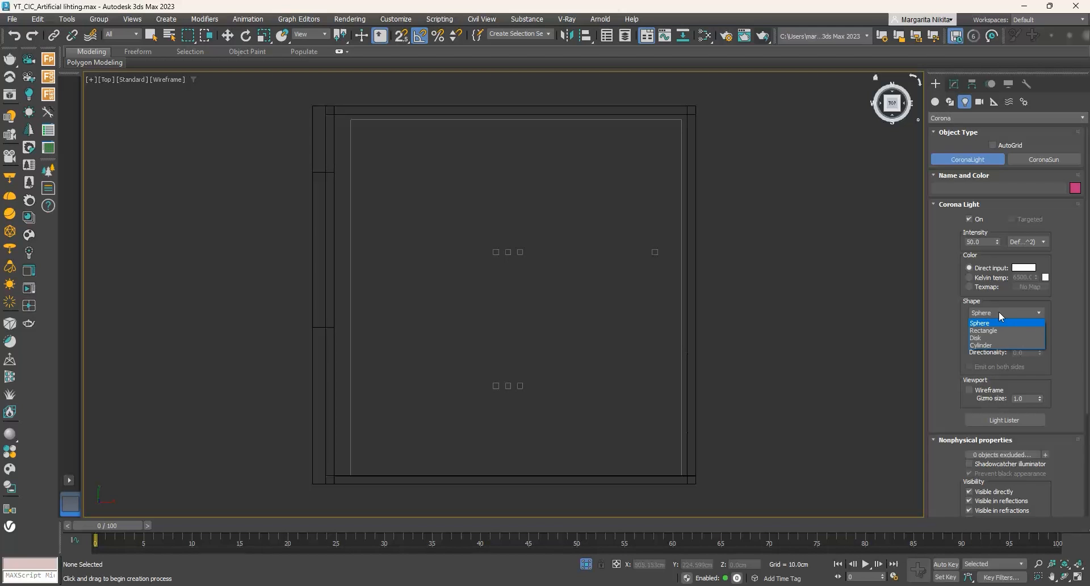
{"action": "left_click", "coordinate": [994, 327]}
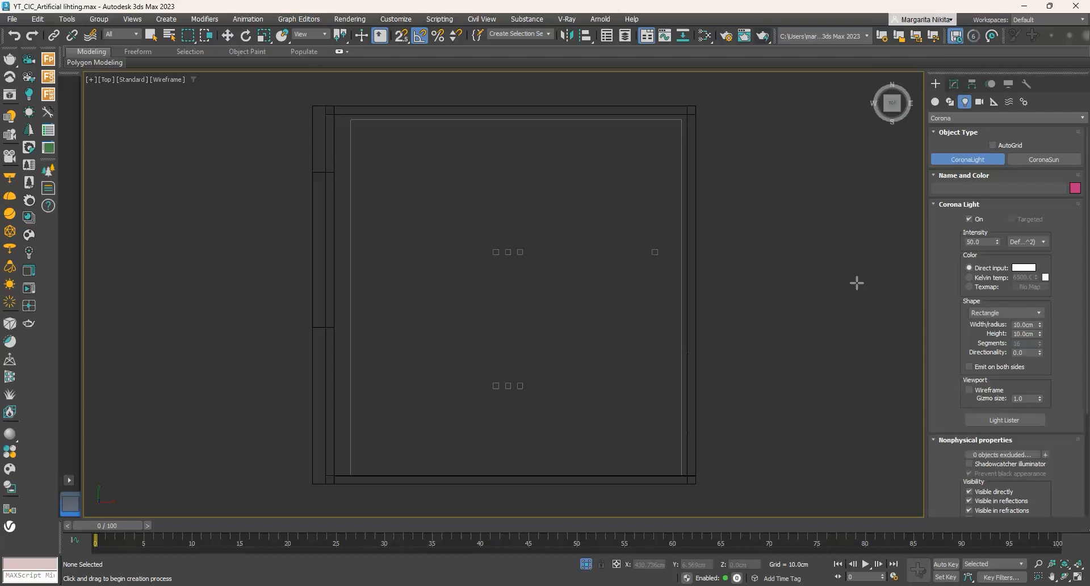
{"action": "left_click_drag", "start_coordinate": [676, 116], "coordinate": [691, 478]}
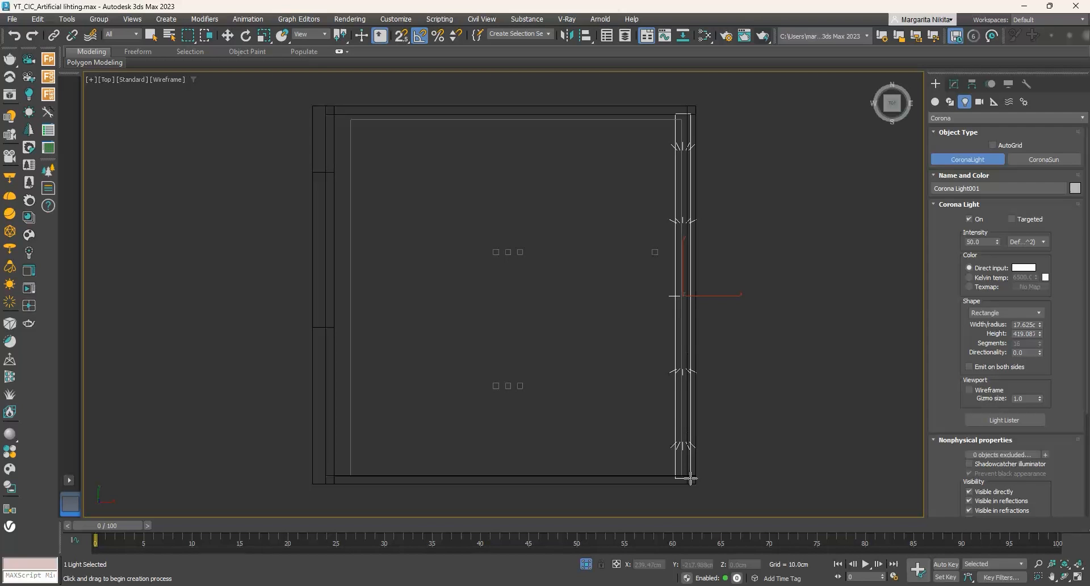
- Resize the light to about 4.6 cm wide and 386 cm long, and shift it into the gap between ceiling and wall
{"action": "left_click", "coordinate": [955, 84]}
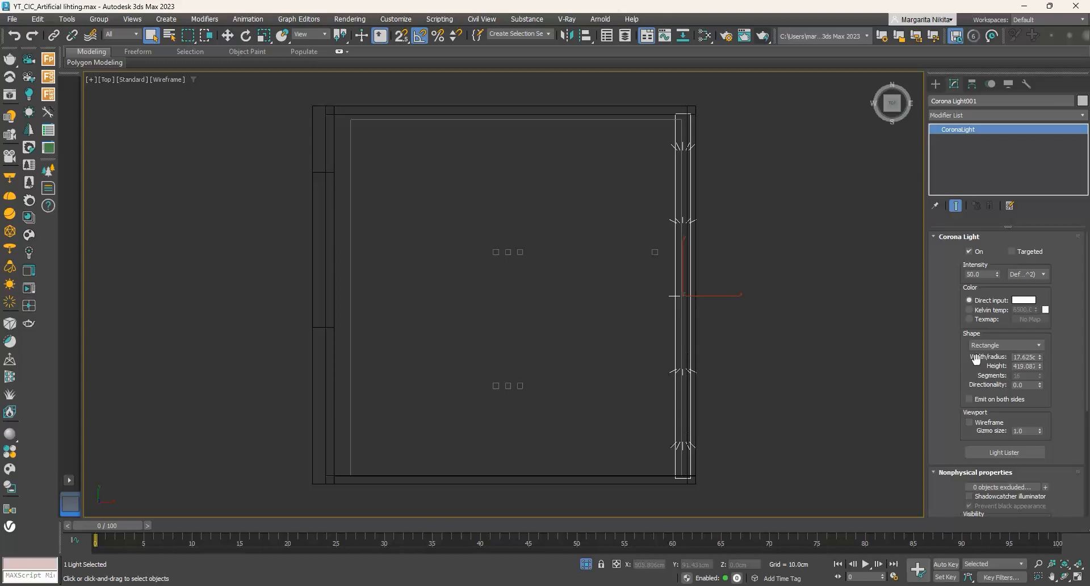
{"action": "left_click_drag", "start_coordinate": [1040, 357], "coordinate": [1036, 402]}
{"action": "scroll", "coordinate": [697, 305], "scroll_direction": "up", "scroll_amount": 4}
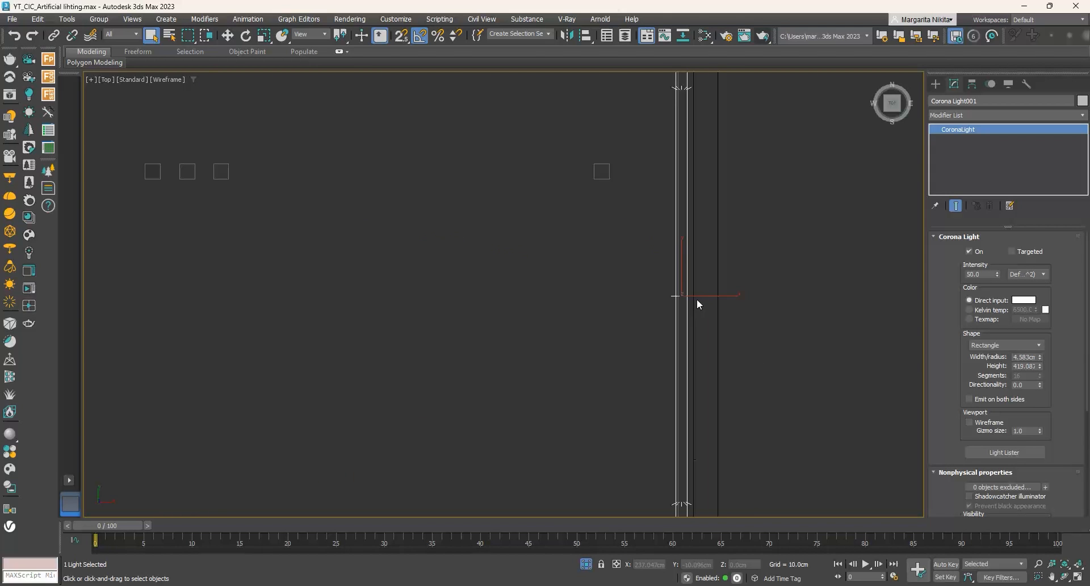
{"action": "scroll", "coordinate": [697, 305], "scroll_direction": "up", "scroll_amount": 1}
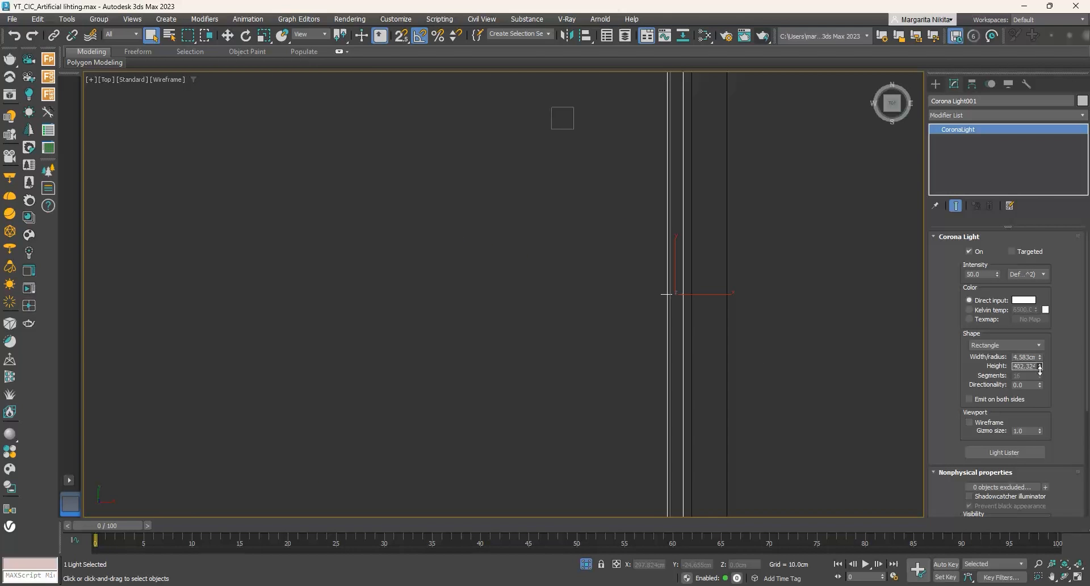
{"action": "left_click_drag", "start_coordinate": [1040, 366], "coordinate": [1039, 383]}
{"action": "left_click", "coordinate": [227, 38]}
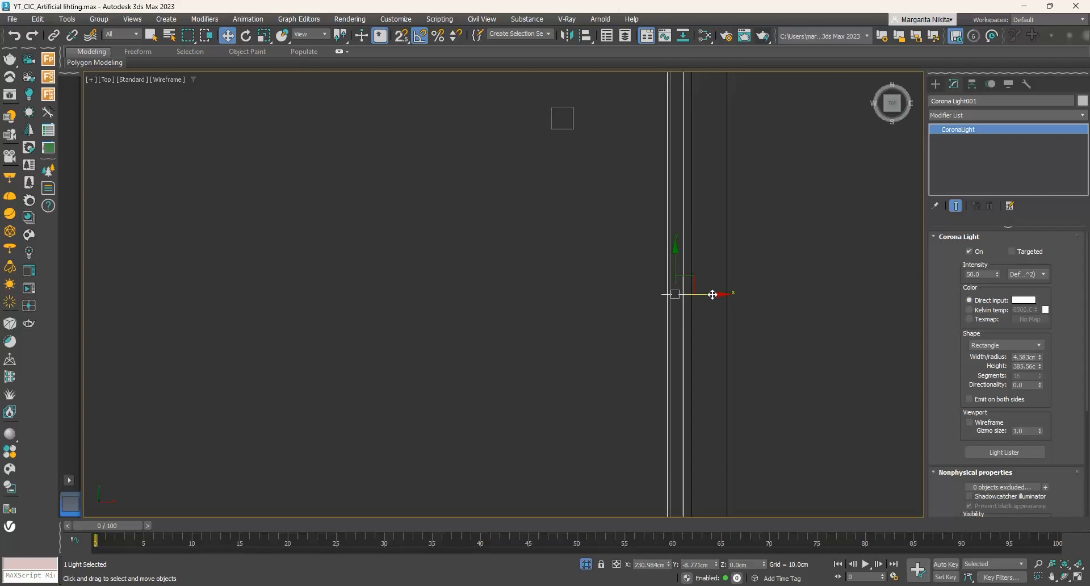
{"action": "left_click_drag", "start_coordinate": [712, 295], "coordinate": [708, 261]}
{"action": "scroll", "coordinate": [713, 295], "scroll_direction": "down", "scroll_amount": 5}
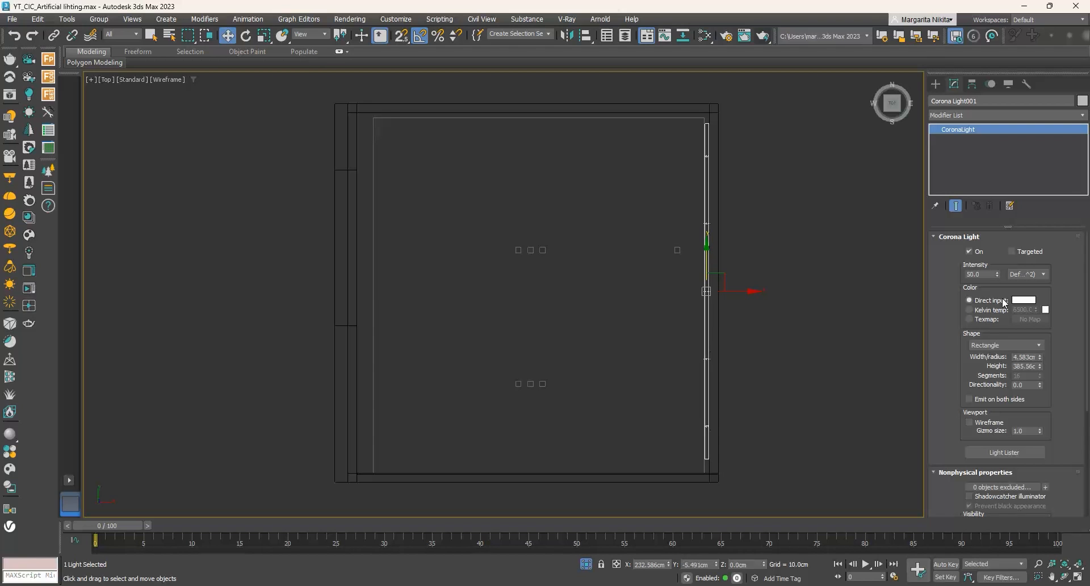
- Set the strip light's height to 410 cm and center it along the ceiling gap
{"action": "left_click_drag", "start_coordinate": [1040, 368], "coordinate": [1043, 368]}
{"action": "left_click_drag", "start_coordinate": [709, 260], "coordinate": [709, 262]}
{"action": "double_click", "coordinate": [1019, 366]}
{"action": "type", "text": "409"}
{"action": "key", "text": "Return"}
{"action": "type", "text": "410"}
{"action": "key", "text": "Return"}
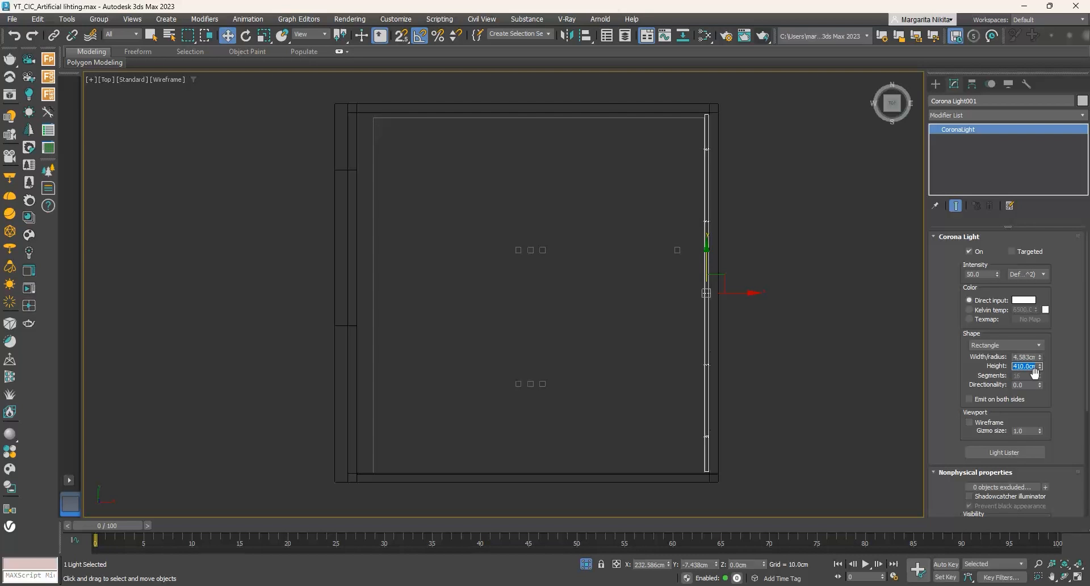
- Raise the strip light in the Front view to about 263 cm, inside the gap beside the suspended ceiling
{"action": "left_click", "coordinate": [1078, 578]}
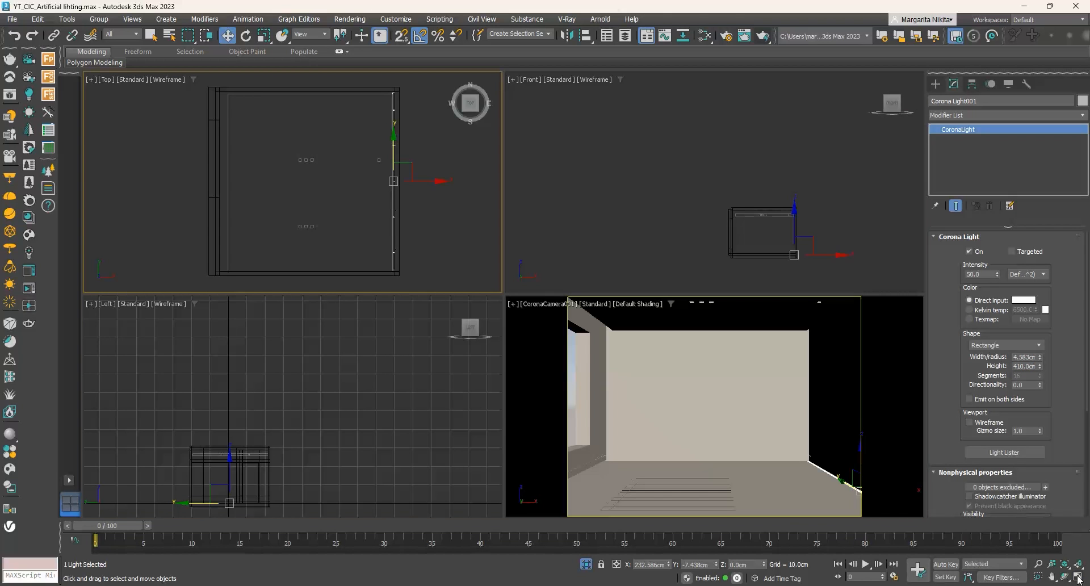
{"action": "right_click", "coordinate": [601, 224]}
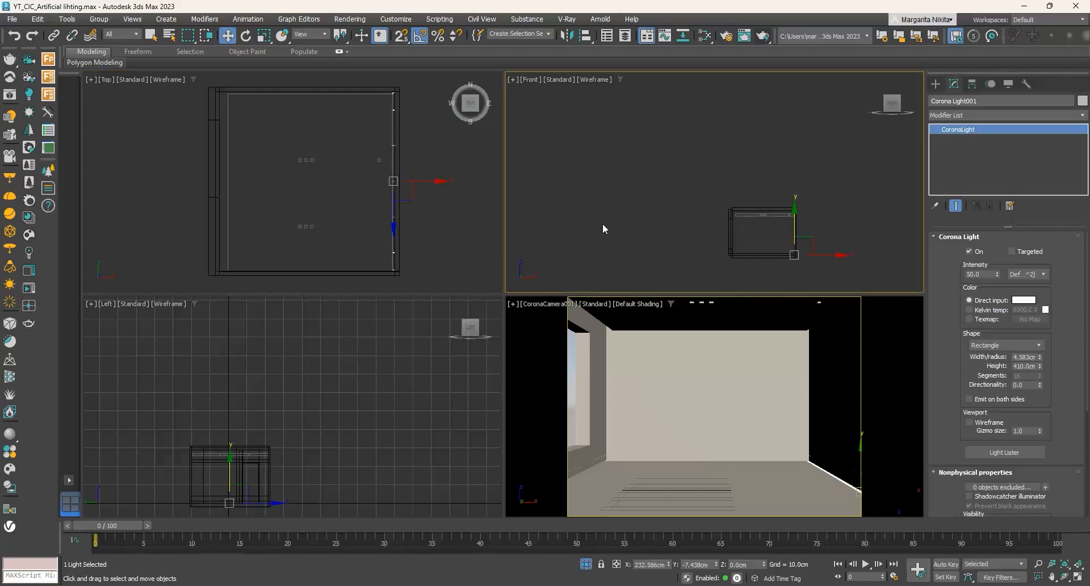
{"action": "left_click", "coordinate": [1078, 577]}
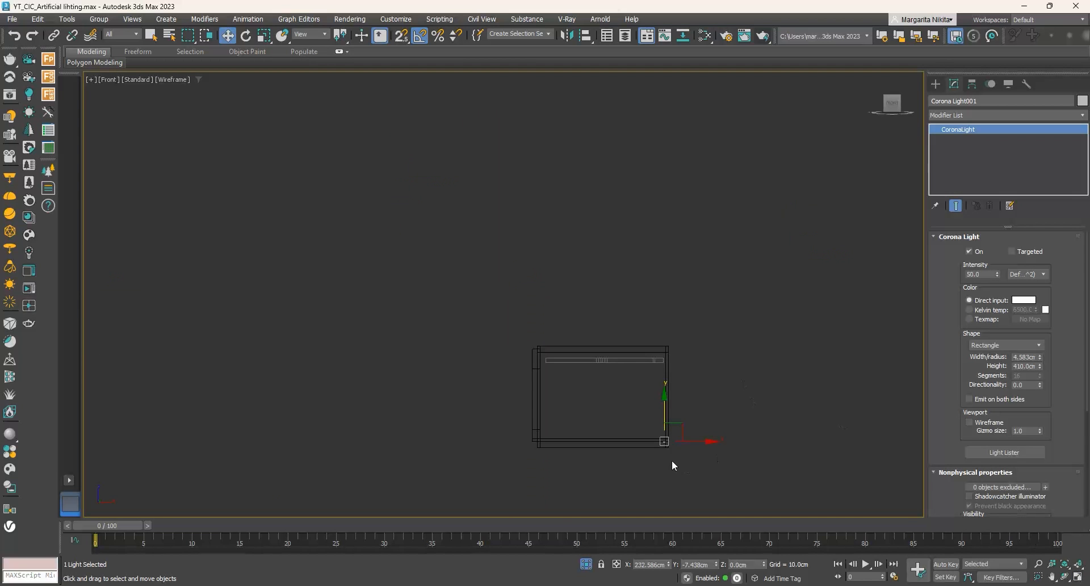
{"action": "scroll", "coordinate": [668, 434], "scroll_direction": "up", "scroll_amount": 7}
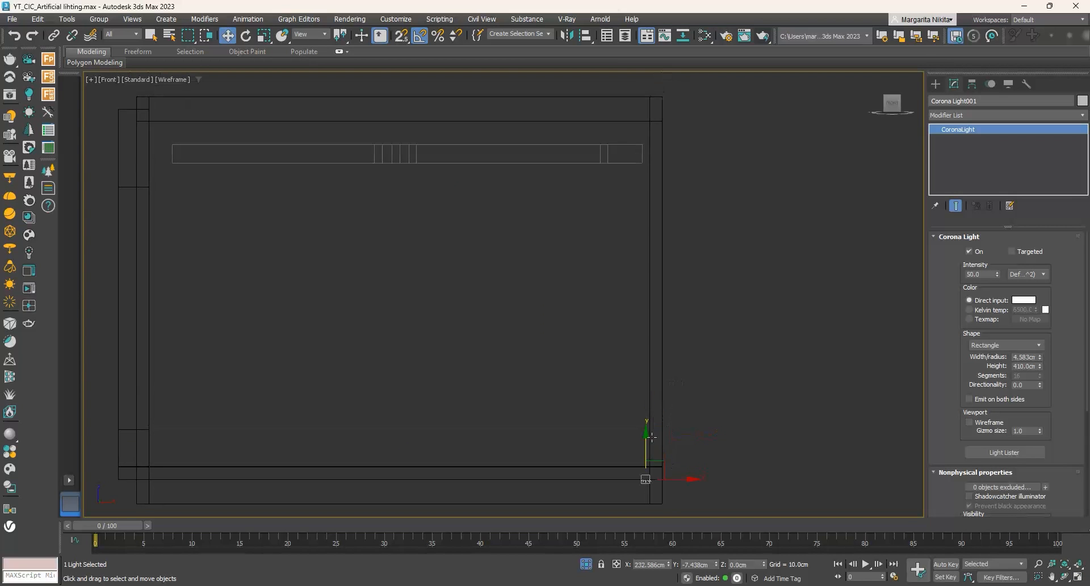
{"action": "left_click_drag", "start_coordinate": [651, 437], "coordinate": [660, 128]}
{"action": "scroll", "coordinate": [652, 154], "scroll_direction": "up", "scroll_amount": 5}
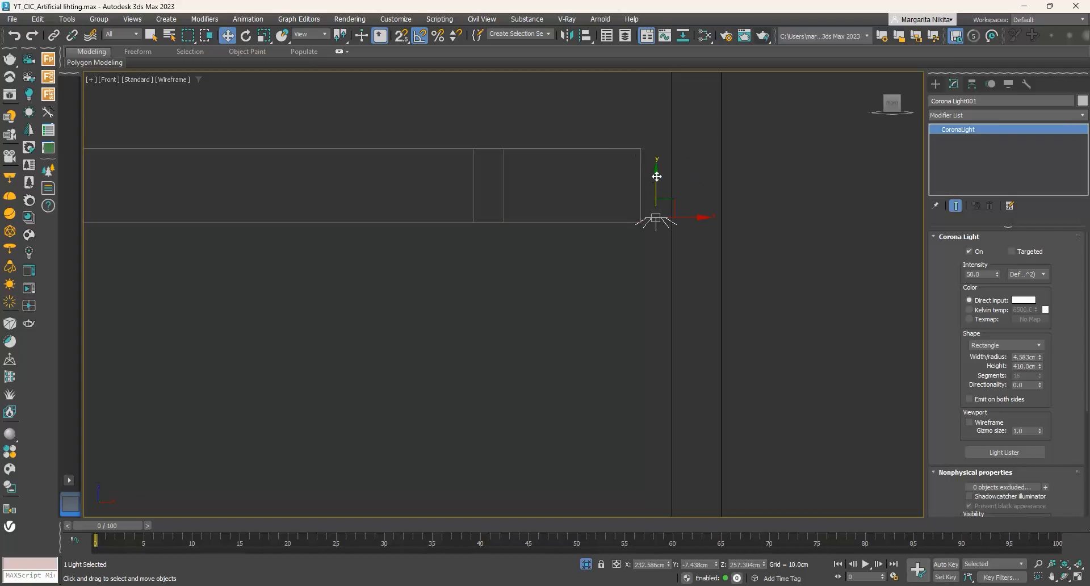
{"action": "left_click_drag", "start_coordinate": [656, 177], "coordinate": [657, 146]}
- End the isolation in the camera view and run a brief test render of the room with the new light
{"action": "left_click", "coordinate": [1077, 576]}
{"action": "right_click", "coordinate": [773, 425]}
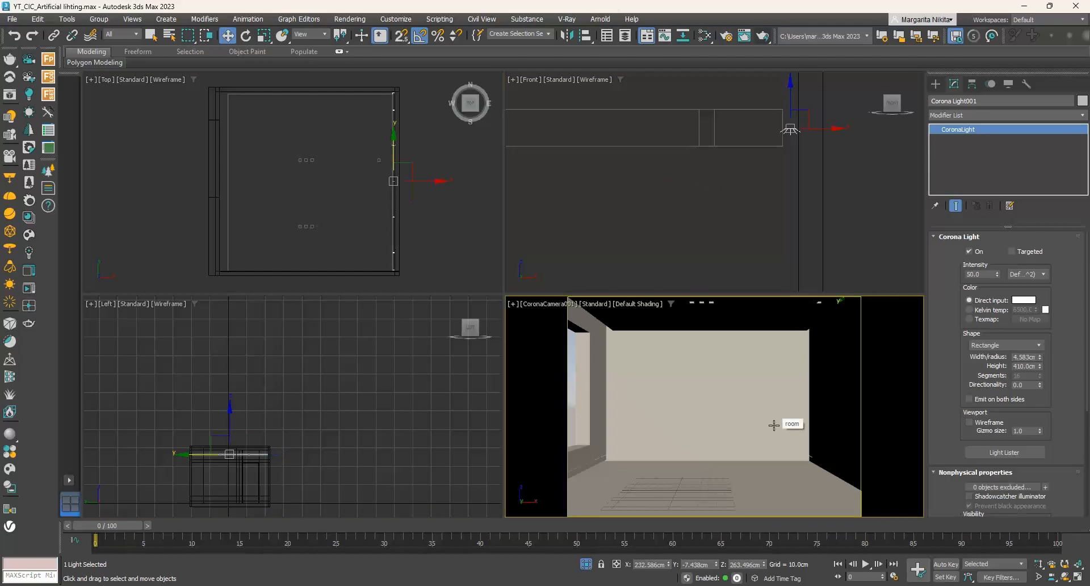
{"action": "right_click", "coordinate": [773, 425]}
{"action": "left_click", "coordinate": [795, 333]}
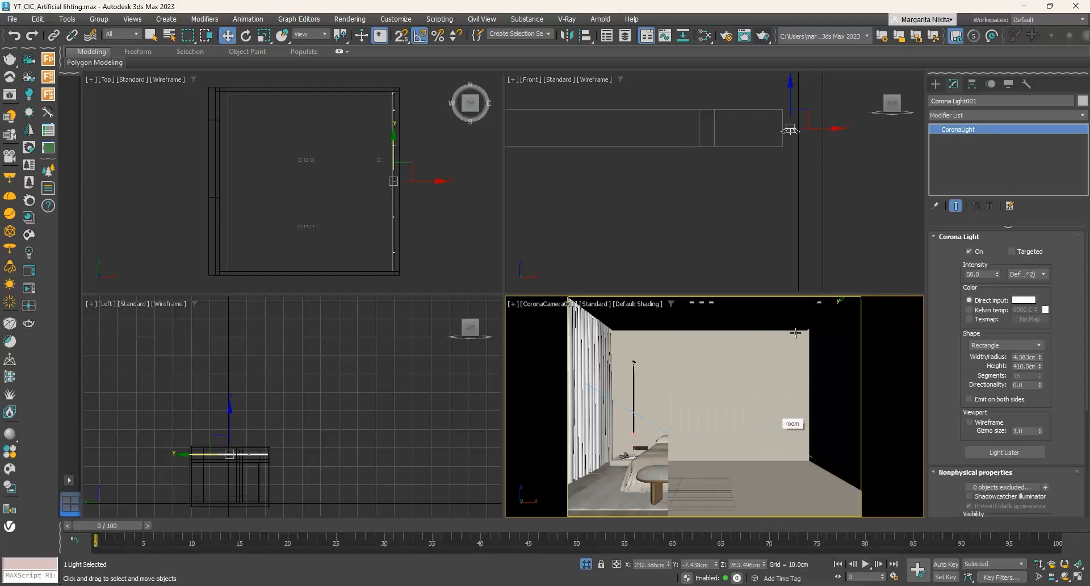
{"action": "left_click", "coordinate": [765, 38]}
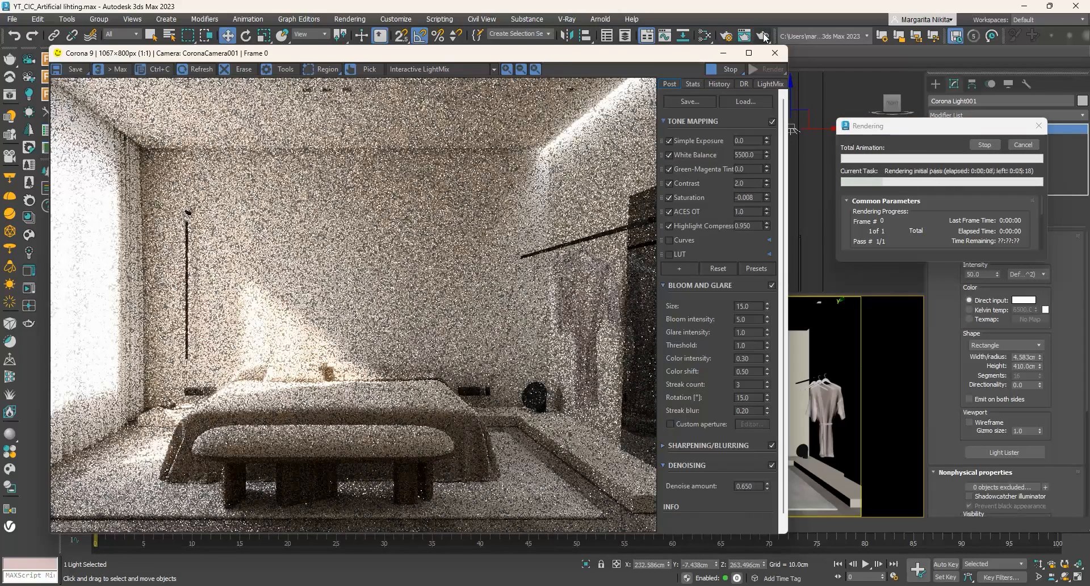
{"action": "left_click", "coordinate": [1014, 147]}
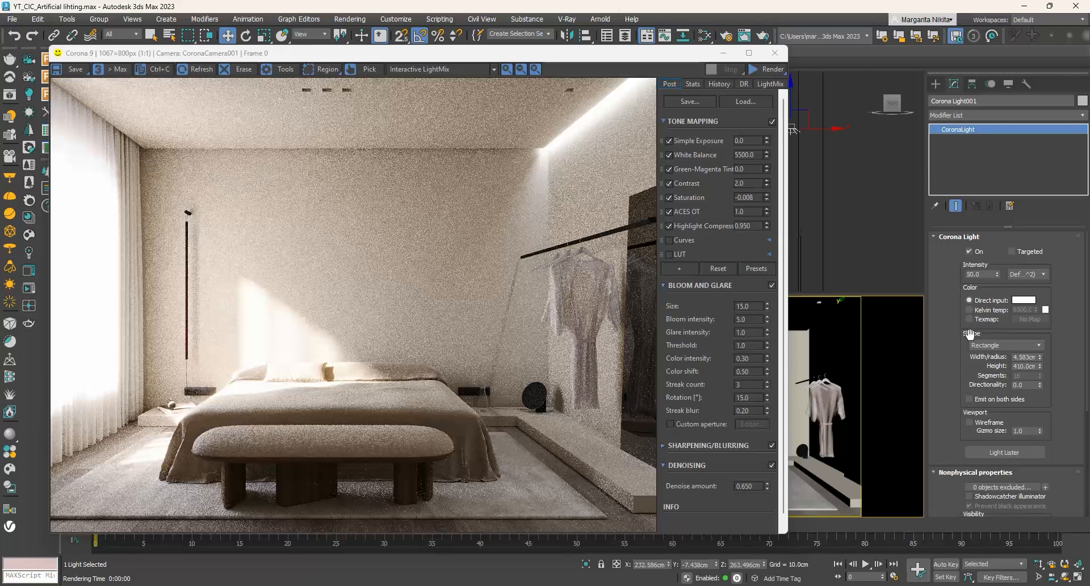
- Set the strip light's intensity to 10 and its color to a Kelvin temperature of 4000
{"action": "double_click", "coordinate": [976, 274]}
{"action": "type", "text": "10"}
{"action": "key", "text": "Return"}
{"action": "left_click", "coordinate": [993, 310]}
{"action": "left_click_drag", "start_coordinate": [1018, 310], "coordinate": [997, 309]}
{"action": "type", "text": "40"}
{"action": "key", "text": "Return"}
- Render the camera view again, review its LightMix layers, and close the frame buffer
{"action": "left_click", "coordinate": [772, 70]}
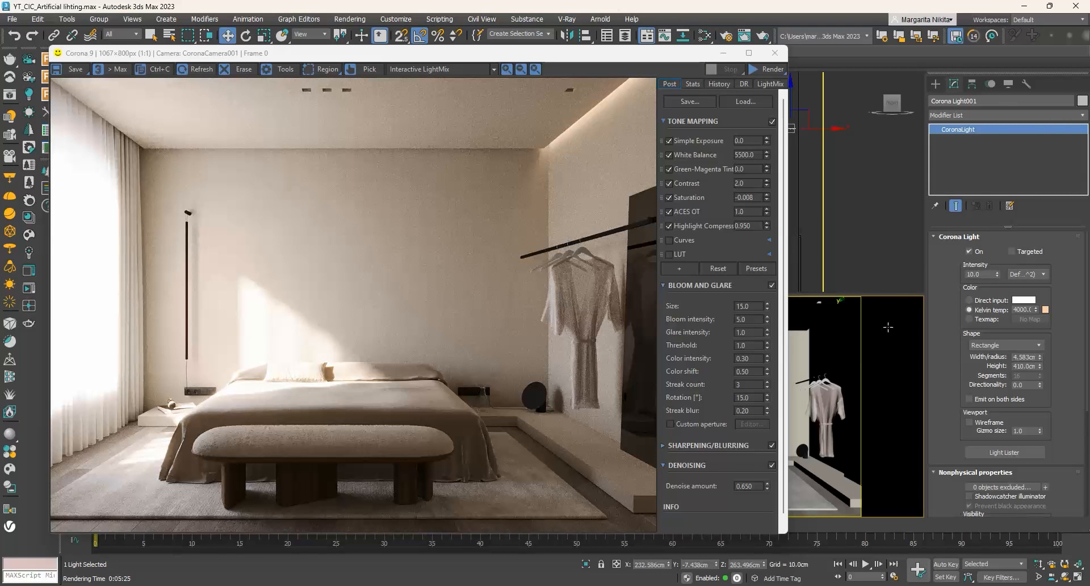
{"action": "left_click", "coordinate": [772, 86]}
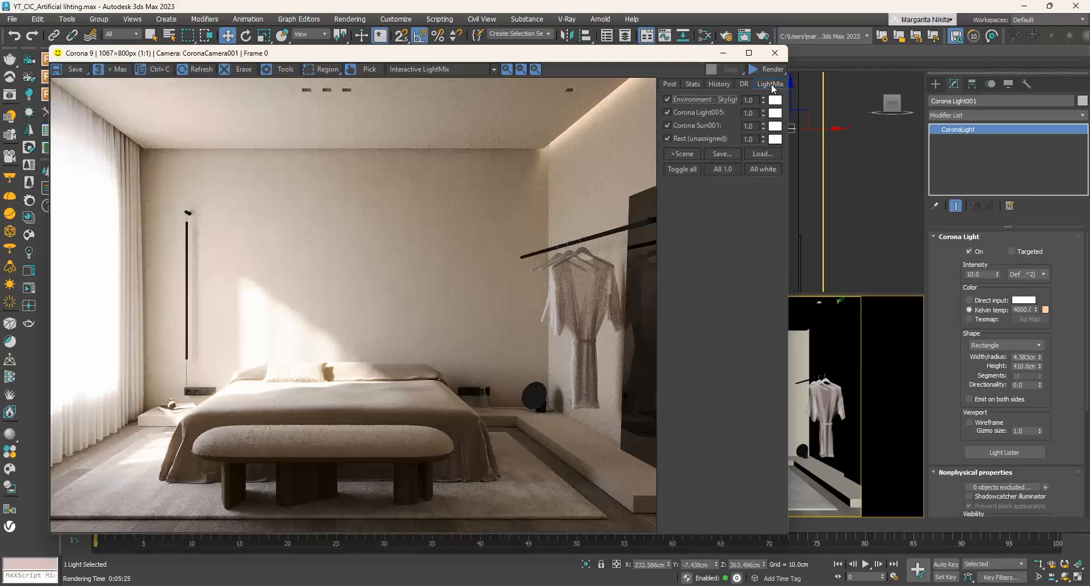
{"action": "left_click", "coordinate": [774, 53]}
- Regenerate the LightMix layers by Instanced Lights in the render setup and render the camera view
{"action": "left_click", "coordinate": [726, 36]}
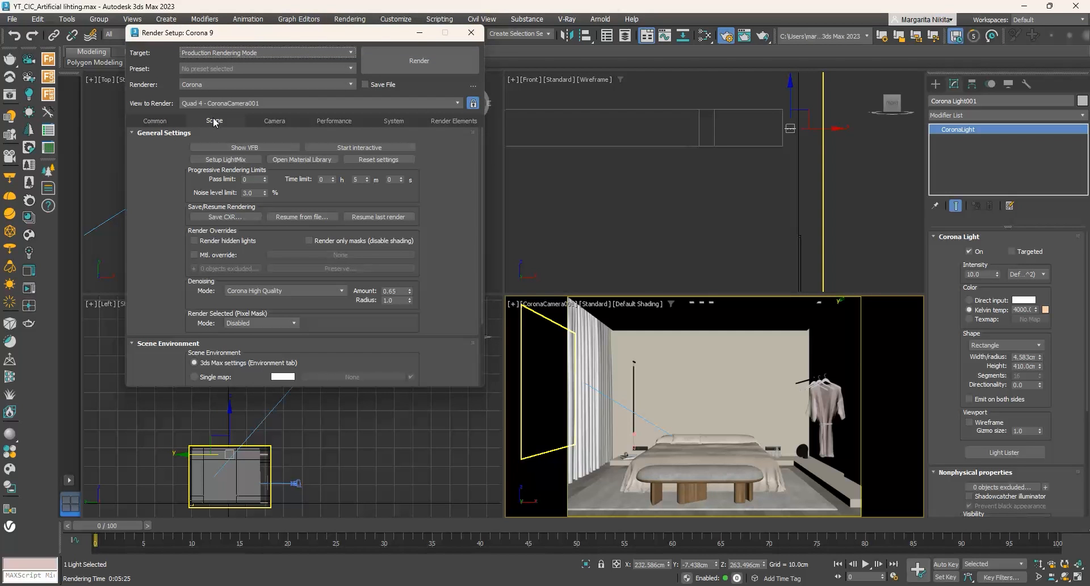
{"action": "left_click", "coordinate": [223, 161]}
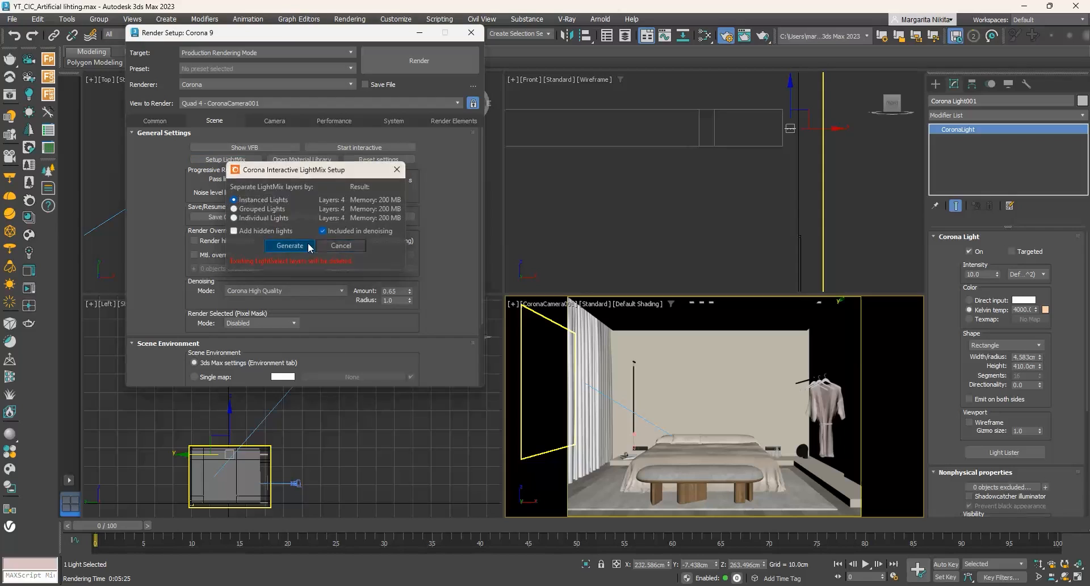
{"action": "left_click", "coordinate": [292, 277]}
{"action": "left_click", "coordinate": [428, 60]}
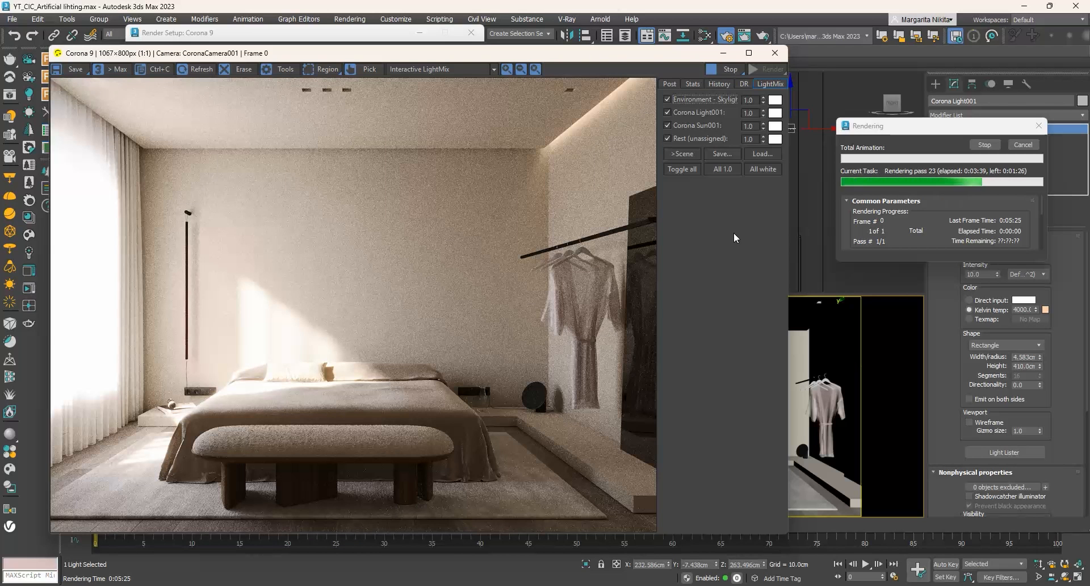
- Set the environment skylight layer's intensity to 0.45 in the LightMix
{"action": "left_click_drag", "start_coordinate": [763, 100], "coordinate": [762, 178]}
{"action": "left_click", "coordinate": [752, 100]}
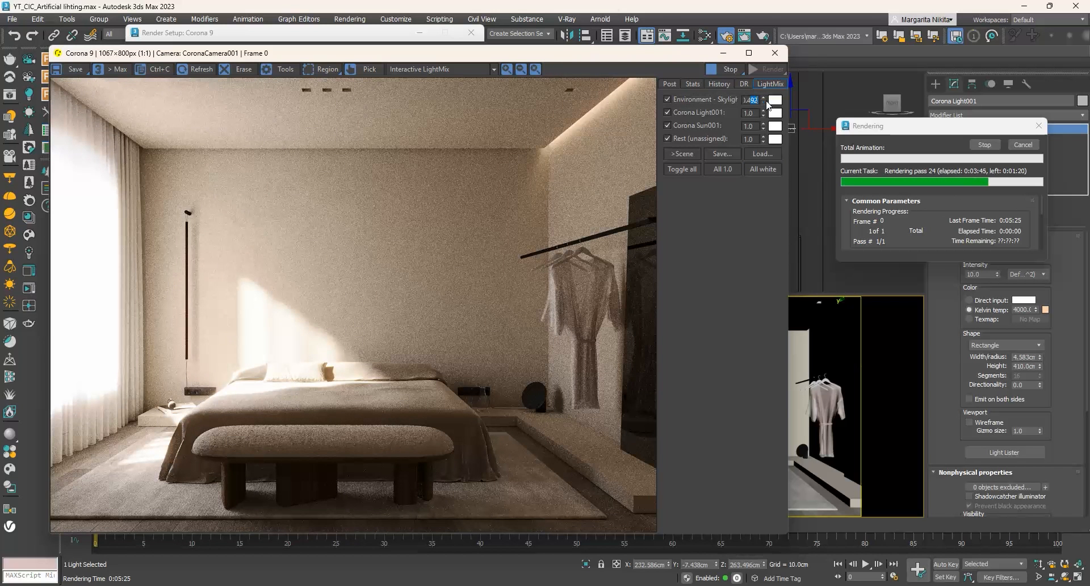
{"action": "type", "text": "0.45"}
{"action": "key", "text": "Return"}
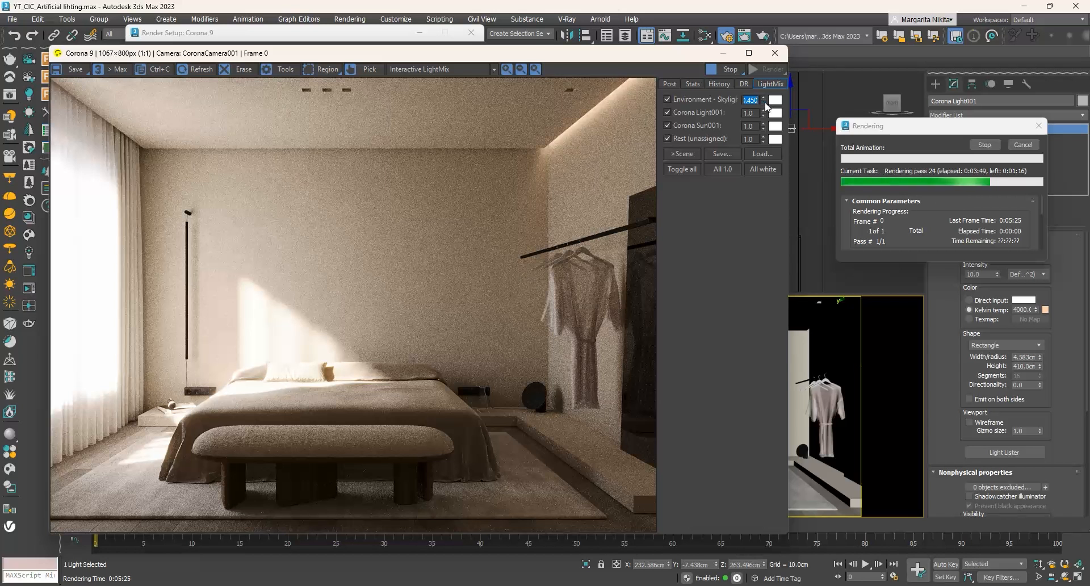
- Lower the Corona Sun layer's intensity to 0.20 in the LightMix
{"action": "left_click_drag", "start_coordinate": [763, 129], "coordinate": [758, 182]}
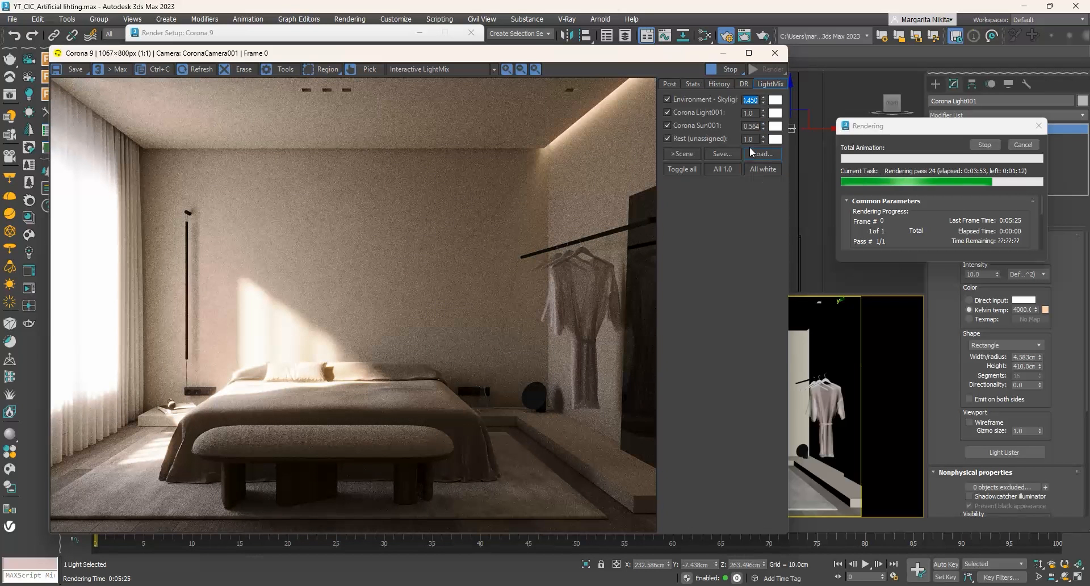
{"action": "double_click", "coordinate": [751, 126]}
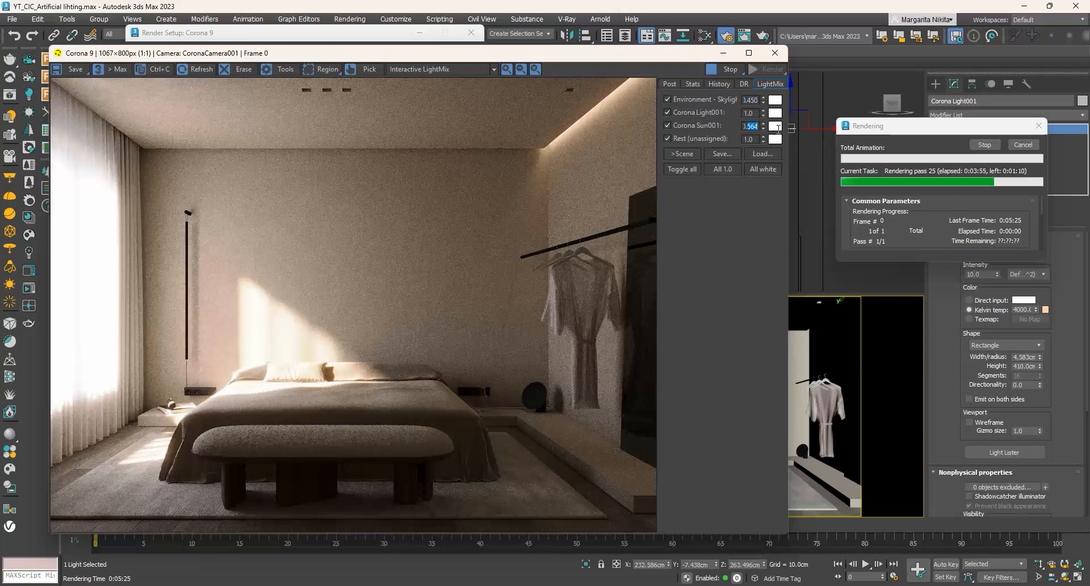
{"action": "type", "text": "0.20"}
{"action": "key", "text": "Return"}
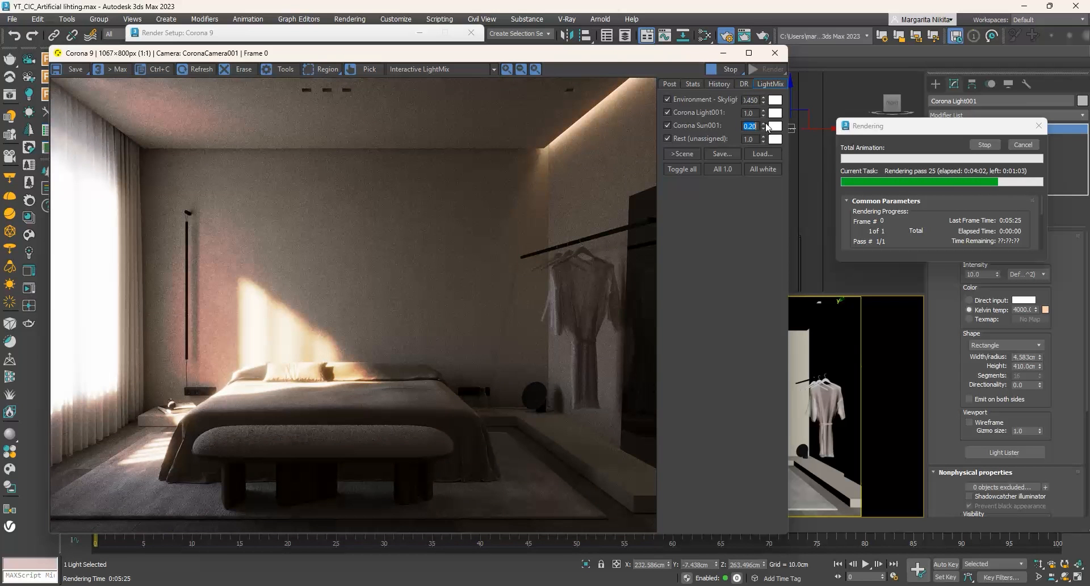
- Set the environment skylight layer's LightMix intensity to 0.50
{"action": "left_click_drag", "start_coordinate": [750, 100], "coordinate": [775, 103]}
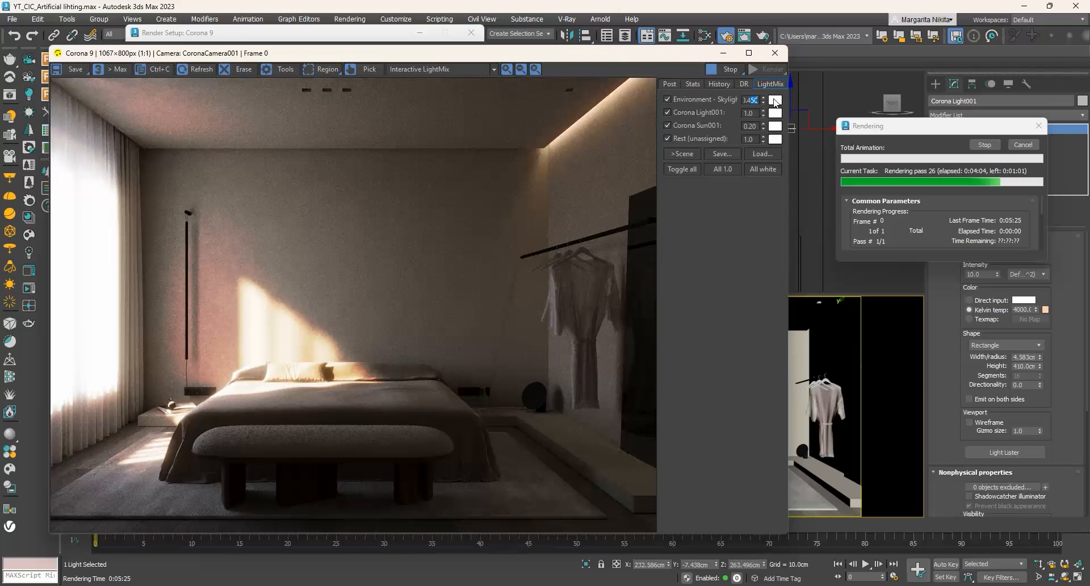
{"action": "key", "text": "BackSpace"}
{"action": "left_click", "coordinate": [757, 113]}
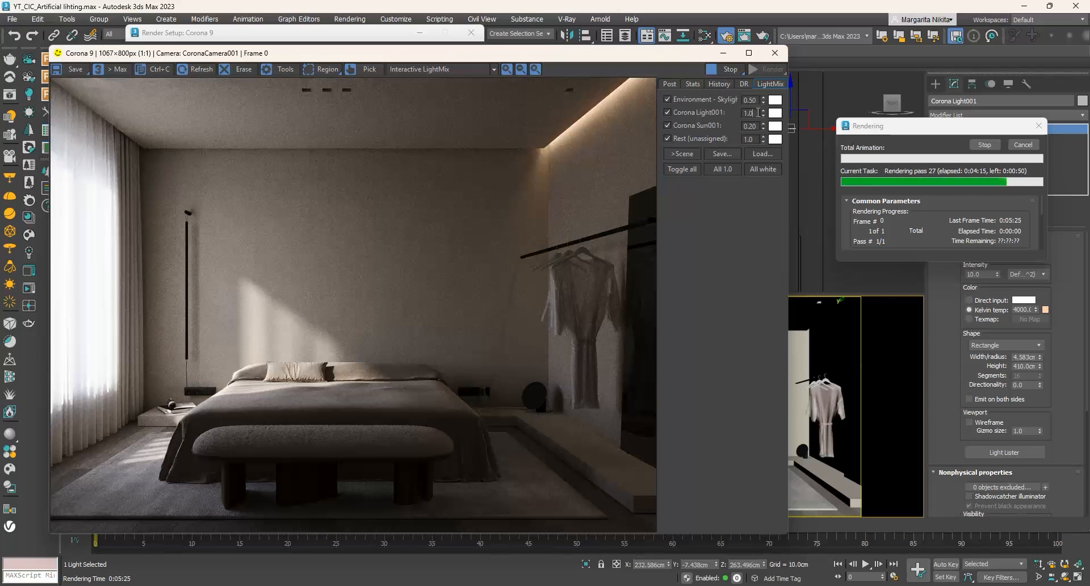
- Cancel the running render and close the frame buffer and the render setup
{"action": "left_click", "coordinate": [1022, 147]}
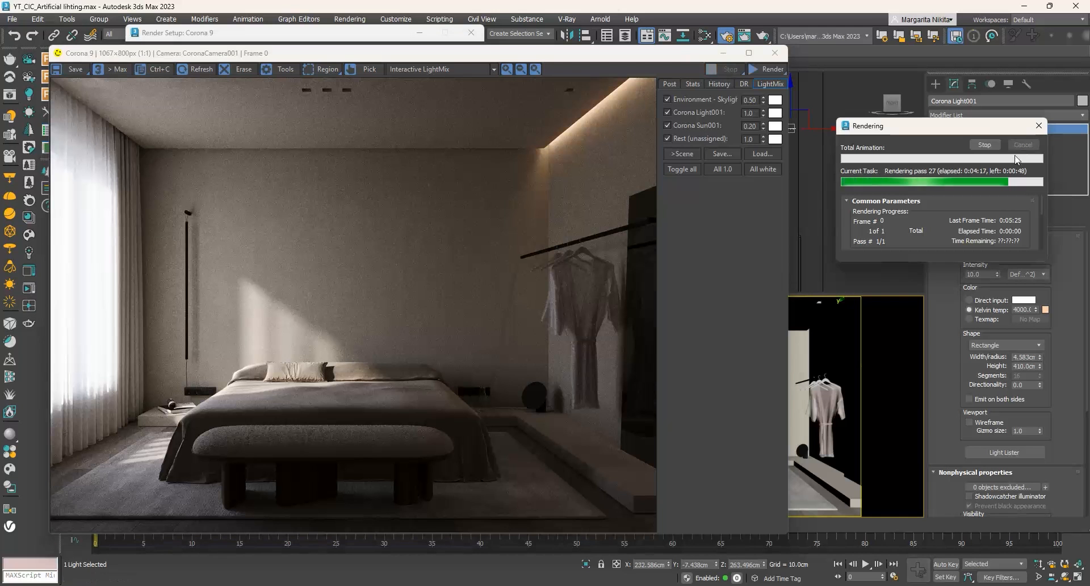
{"action": "left_click", "coordinate": [775, 53]}
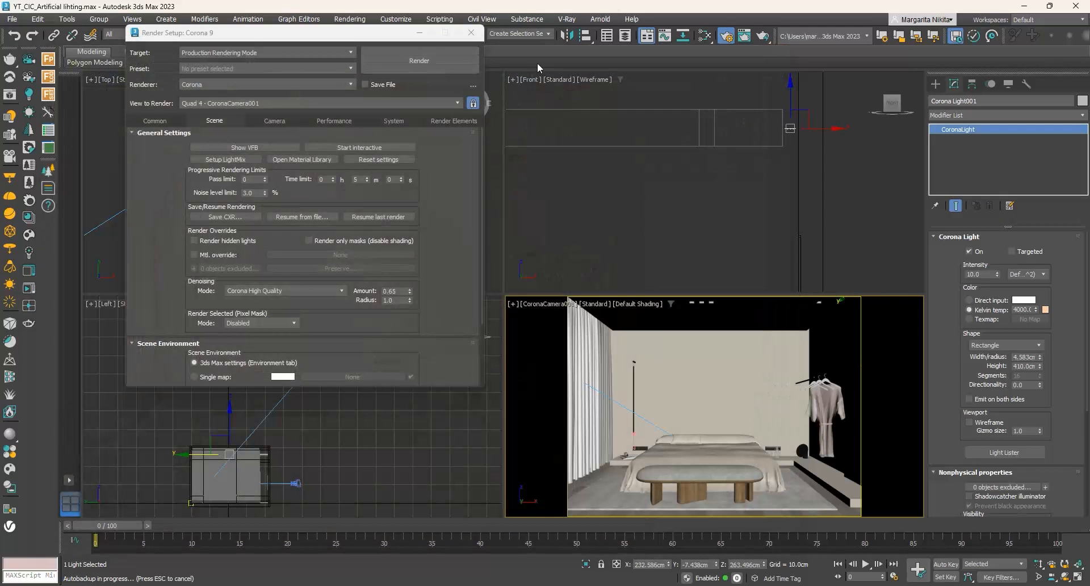
{"action": "left_click", "coordinate": [472, 32]}
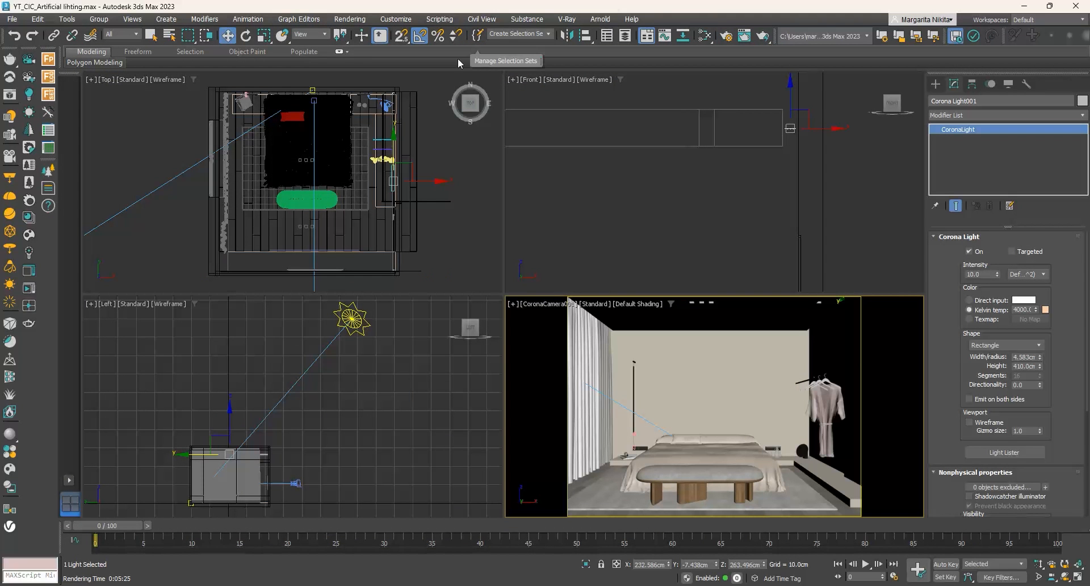
- Clone the ceiling strip light as one instance onto the curtain side of the room and shift it about 1.5 cm toward the window wall
{"action": "mouse_move", "coordinate": [434, 180]}
{"action": "left_mouse_down"}
{"action": "mouse_move", "coordinate": [278, 167]}
{"action": "mouse_move", "coordinate": [266, 181]}
{"action": "left_mouse_up"}
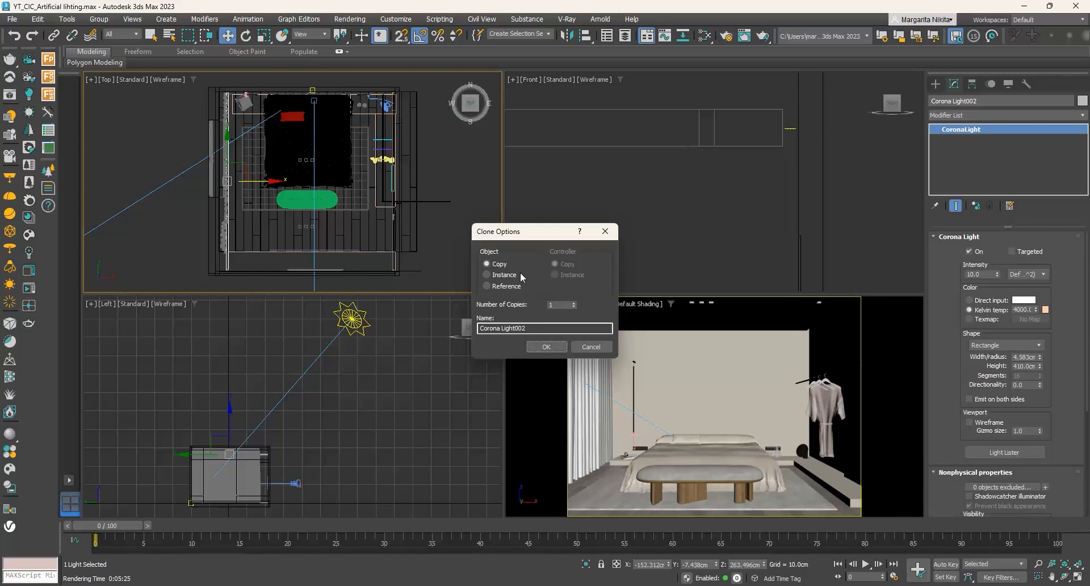
{"action": "left_click", "coordinate": [488, 275]}
{"action": "left_click", "coordinate": [544, 347]}
{"action": "scroll", "coordinate": [215, 166], "scroll_direction": "up", "scroll_amount": 6}
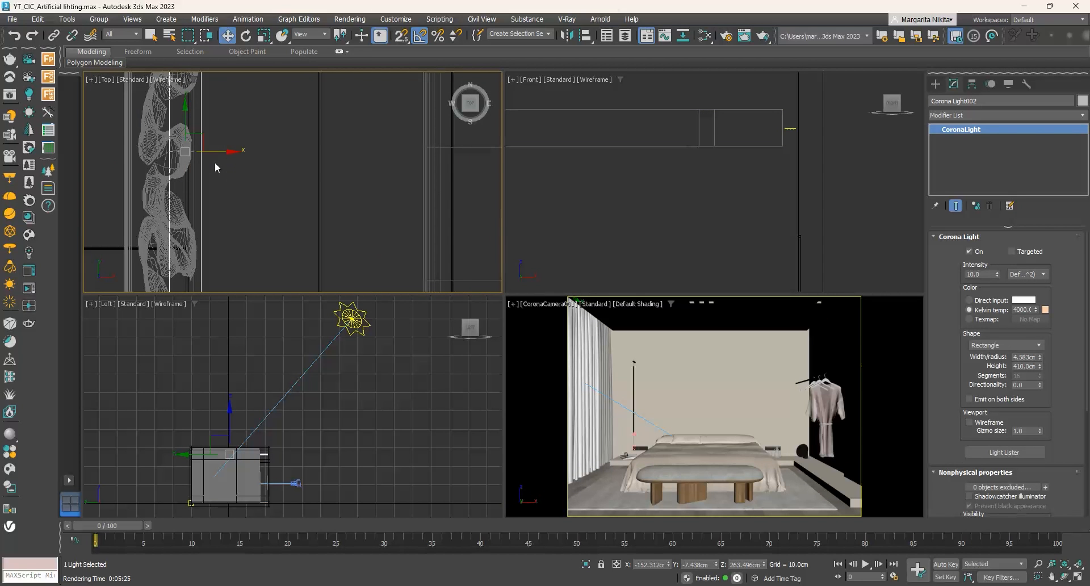
{"action": "left_click_drag", "start_coordinate": [219, 151], "coordinate": [208, 153]}
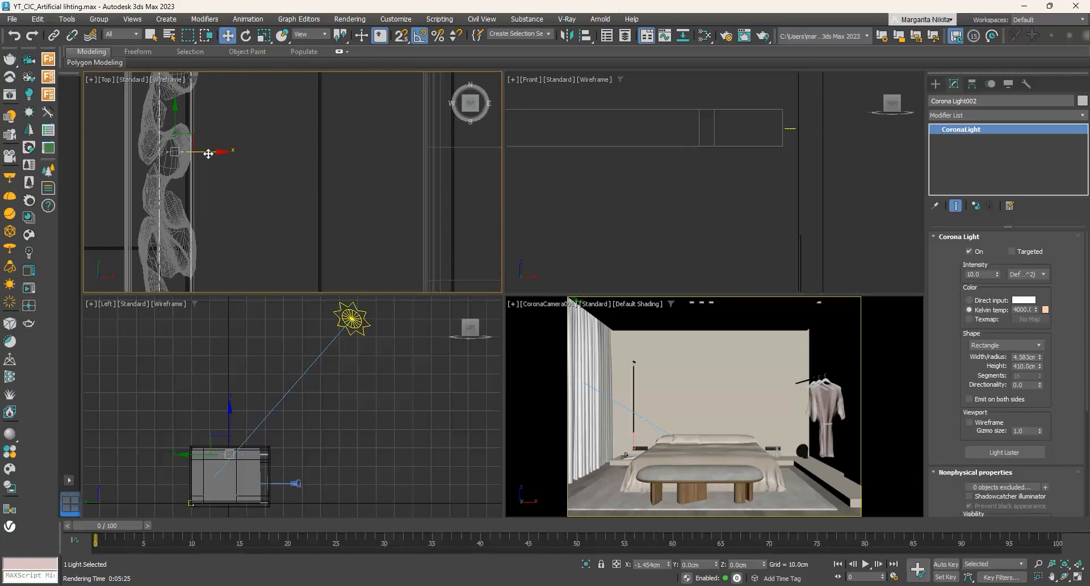
{"action": "scroll", "coordinate": [251, 191], "scroll_direction": "down", "scroll_amount": 6}
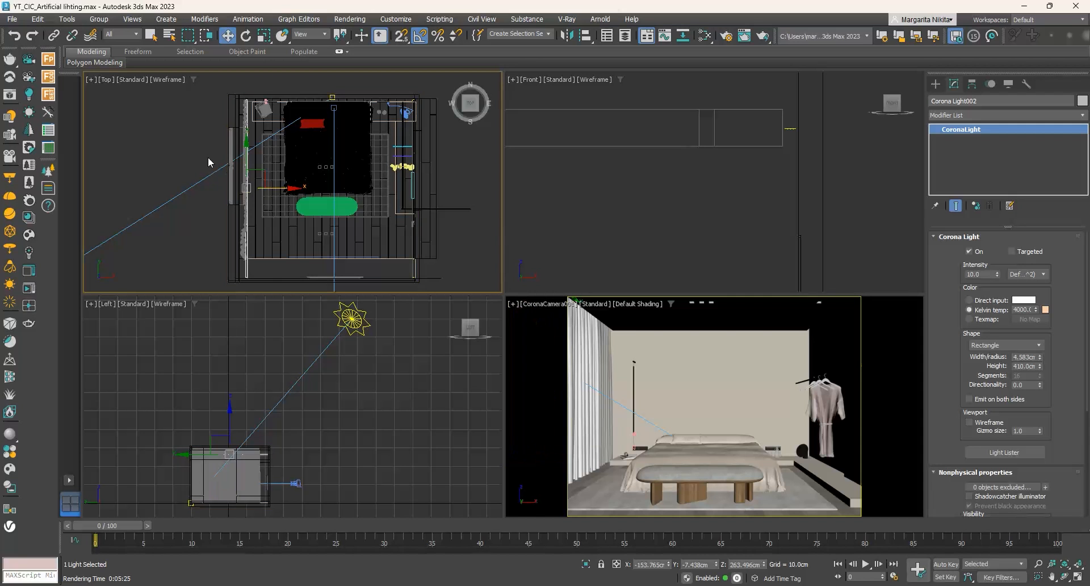
- Restrict the selection filter to Lights and select the copied strip light above the curtains
{"action": "left_click", "coordinate": [247, 181]}
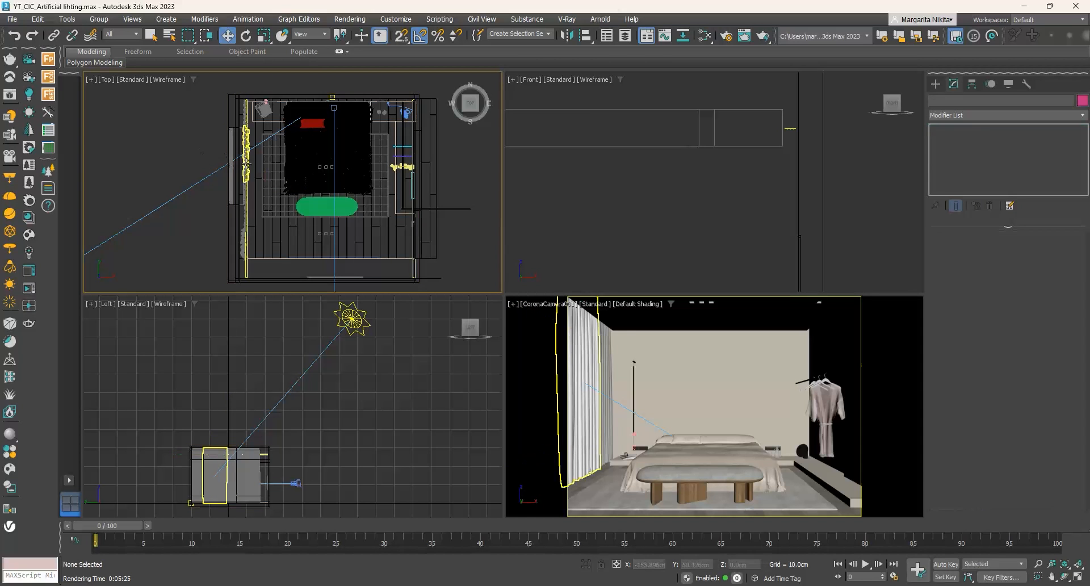
{"action": "left_click", "coordinate": [246, 210]}
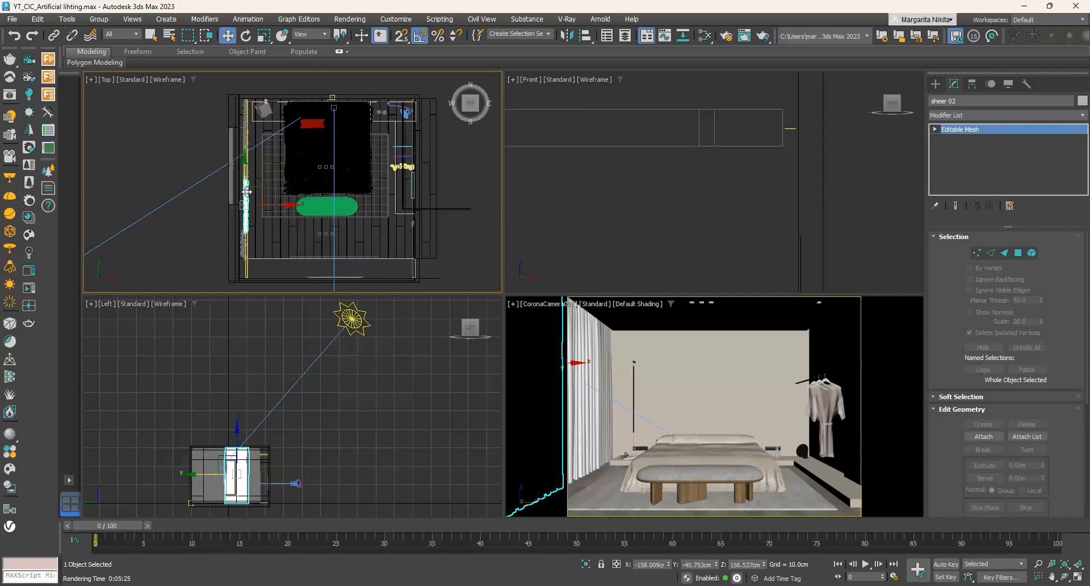
{"action": "left_click", "coordinate": [245, 225]}
{"action": "left_click", "coordinate": [248, 231]}
{"action": "left_click", "coordinate": [136, 34]}
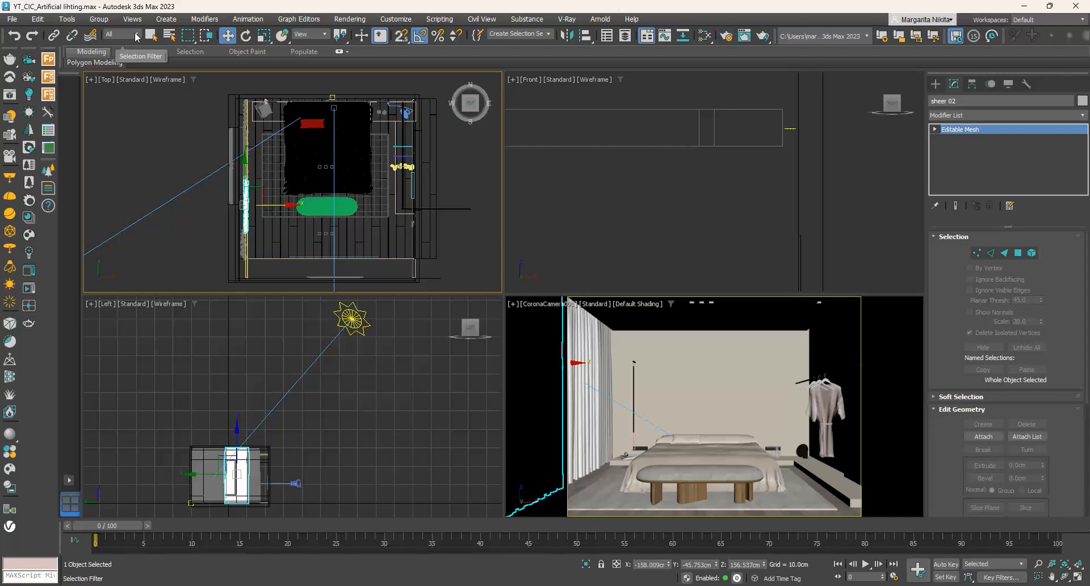
{"action": "left_click", "coordinate": [113, 67]}
{"action": "left_click", "coordinate": [246, 132]}
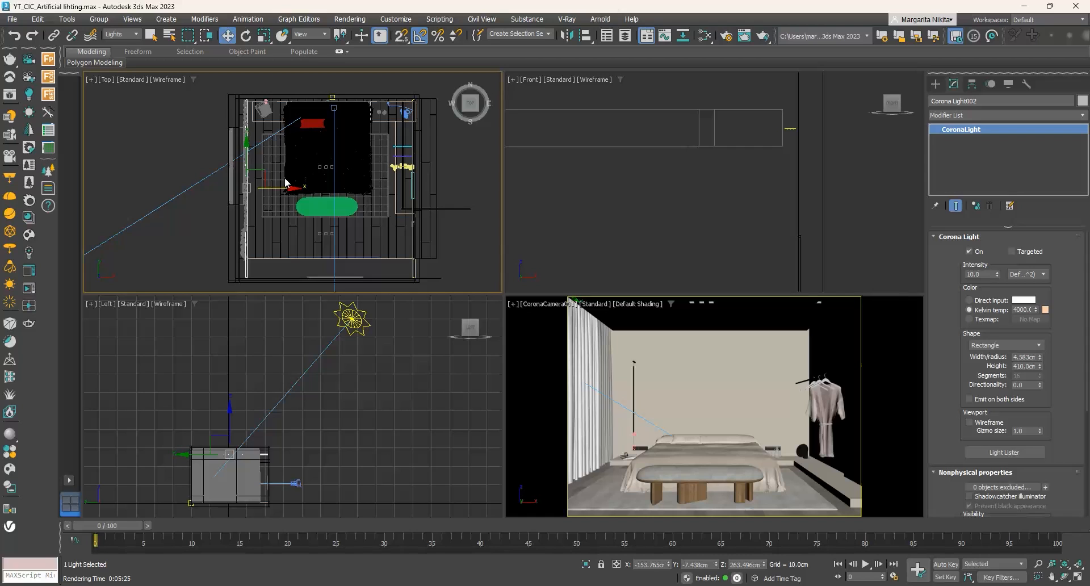
- Render the camera view with both ceiling strip lights and close the frame buffer
{"action": "right_click", "coordinate": [671, 343]}
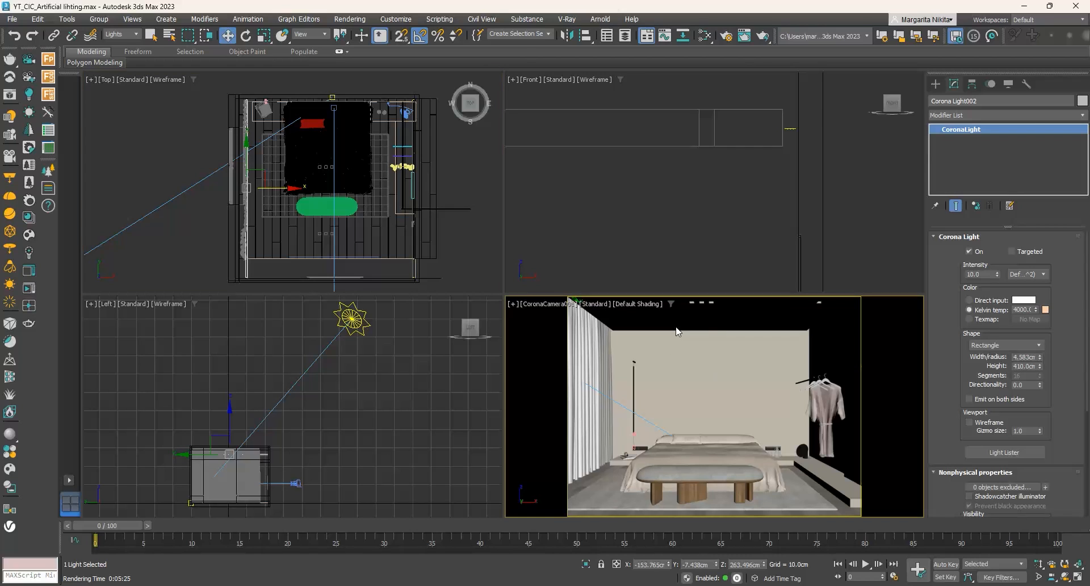
{"action": "left_click", "coordinate": [763, 36]}
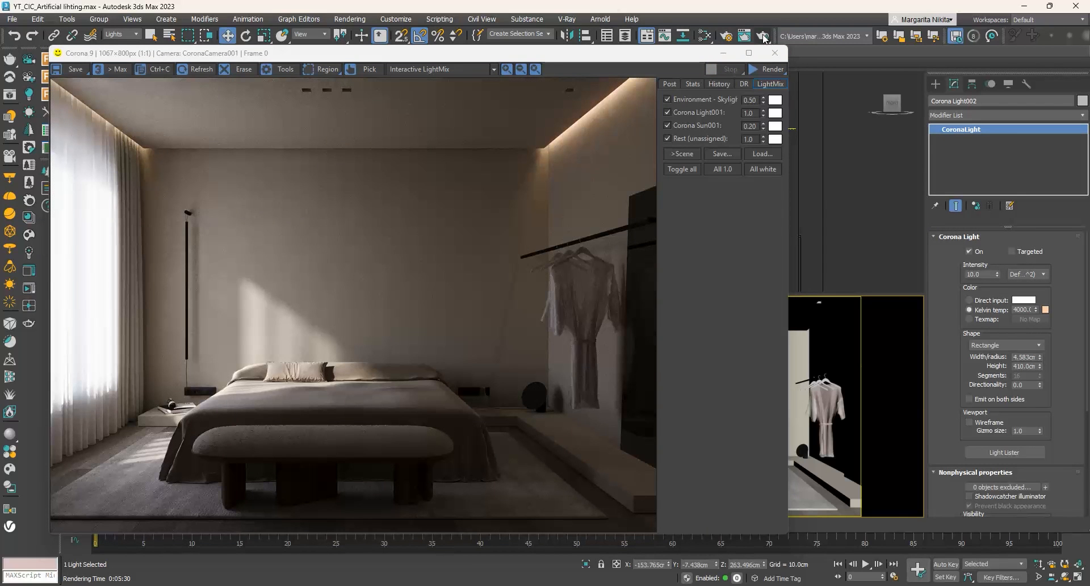
{"action": "left_click", "coordinate": [775, 53]}
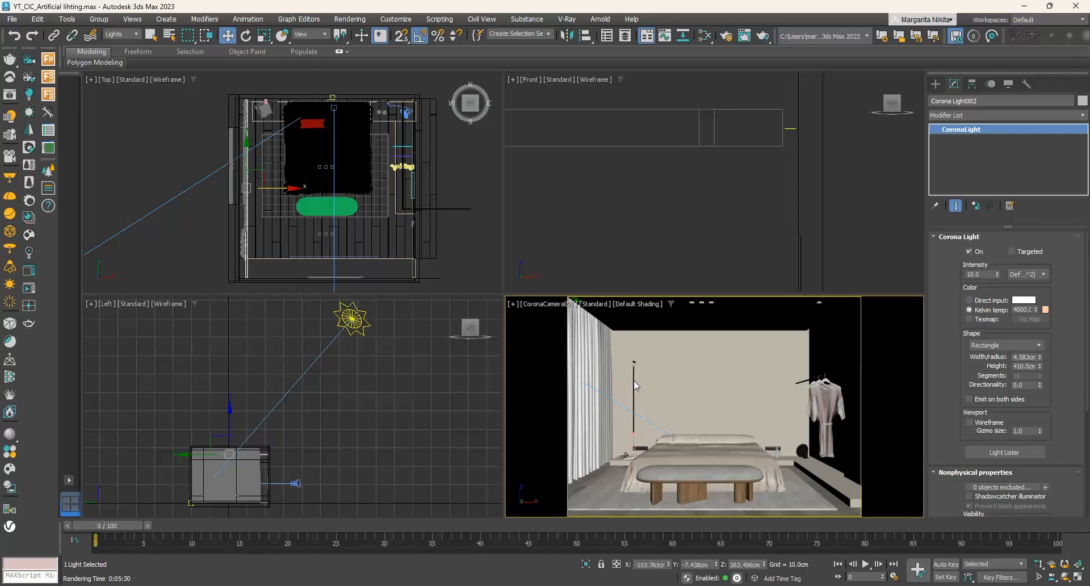
- Reset the selection filter to All, isolate the tall wall lamp beside the bed, and fit it in all views
{"action": "left_click", "coordinate": [121, 34]}
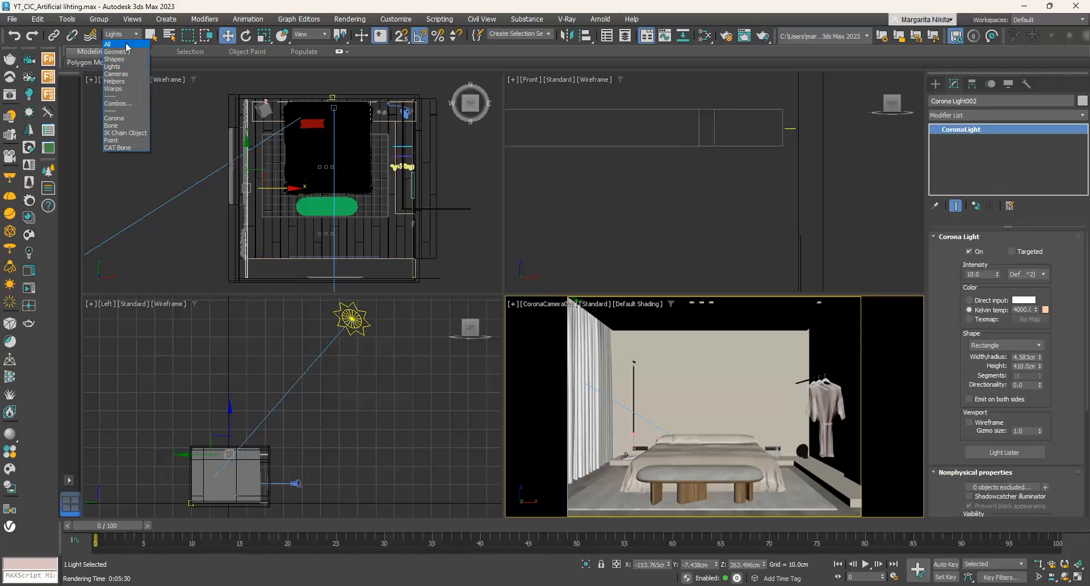
{"action": "left_click", "coordinate": [113, 44]}
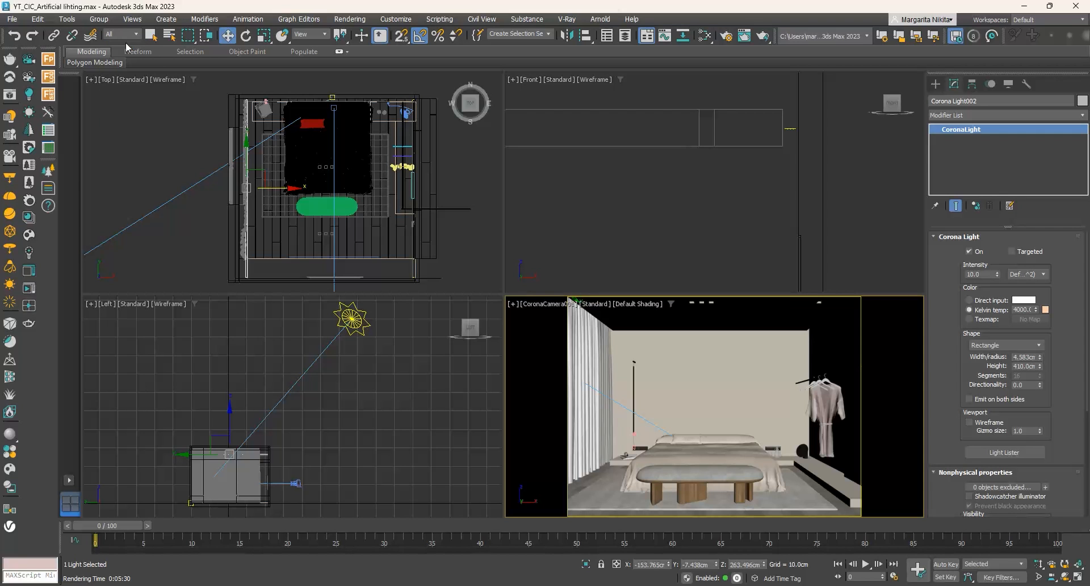
{"action": "left_click", "coordinate": [633, 377]}
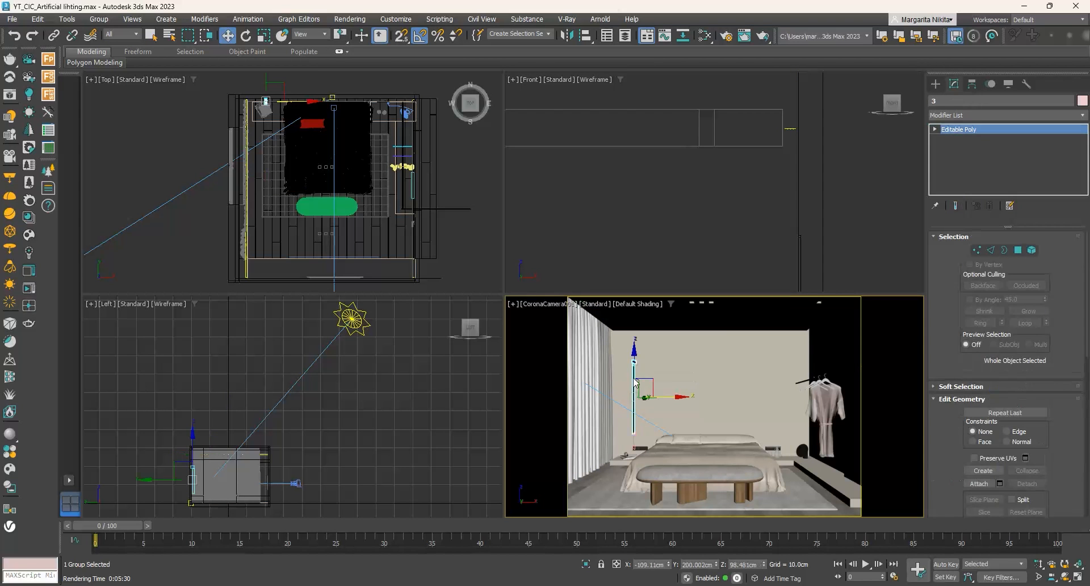
{"action": "right_click", "coordinate": [634, 377]}
{"action": "left_click", "coordinate": [654, 276]}
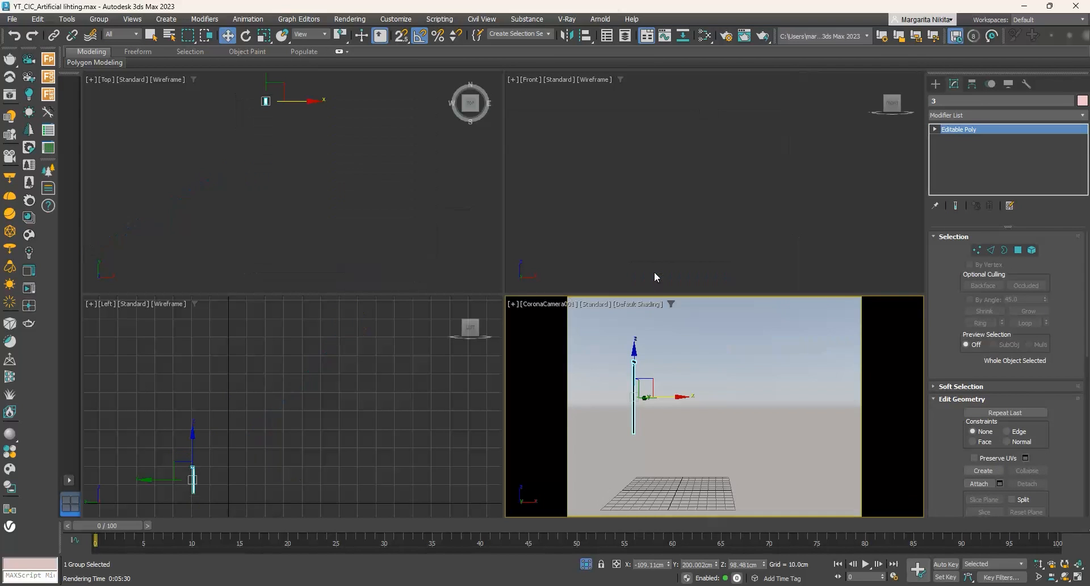
{"action": "left_click", "coordinate": [1076, 566]}
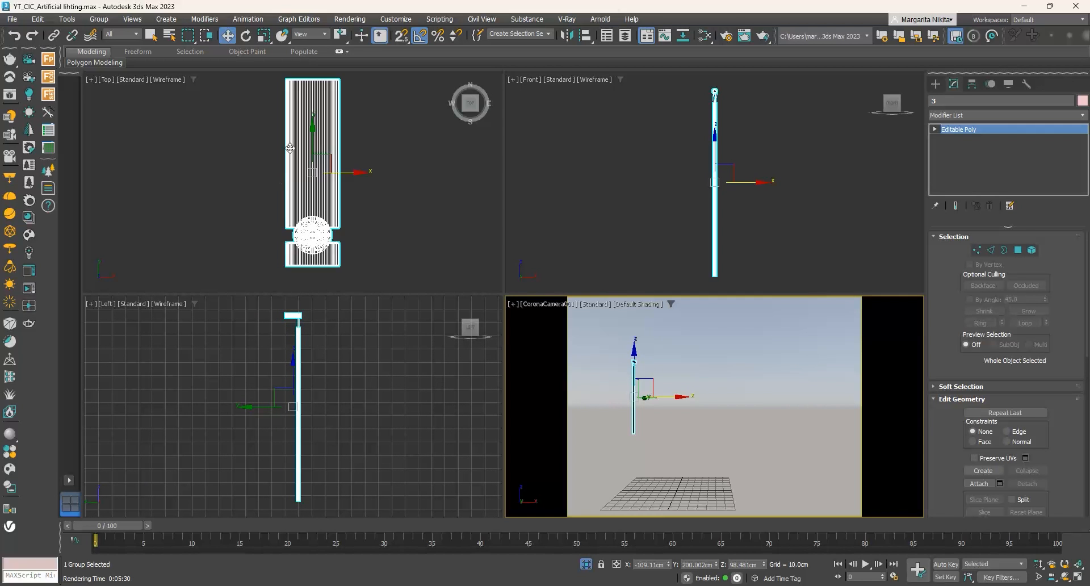
{"action": "scroll", "coordinate": [287, 170], "scroll_direction": "down", "scroll_amount": 3}
{"action": "left_click", "coordinate": [318, 212]}
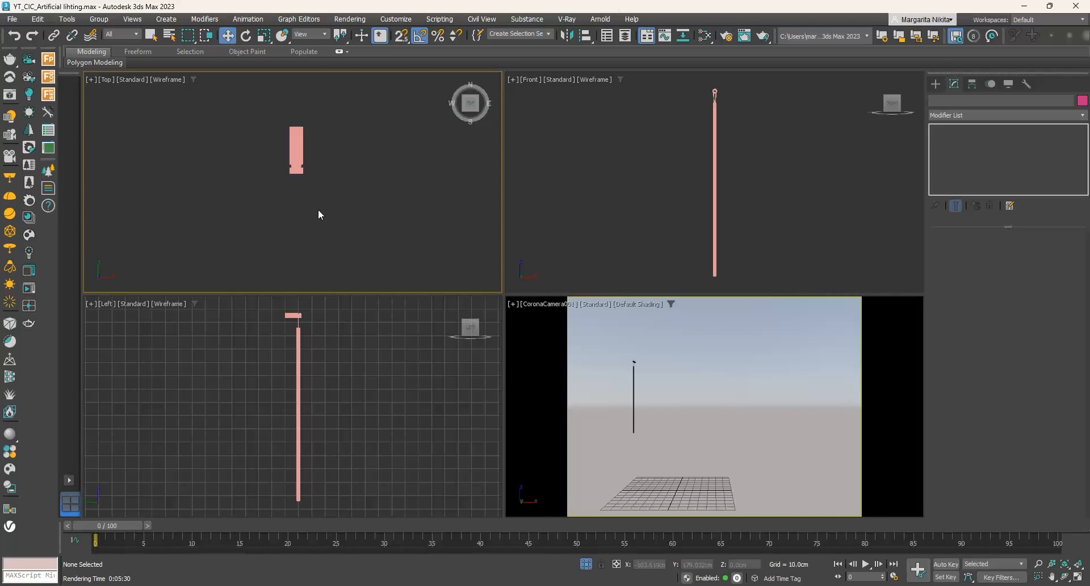
- Draw a rectangular Corona light about 4 x 131 cm over the lamp's vertical bar in the front view
{"action": "left_click", "coordinate": [588, 238]}
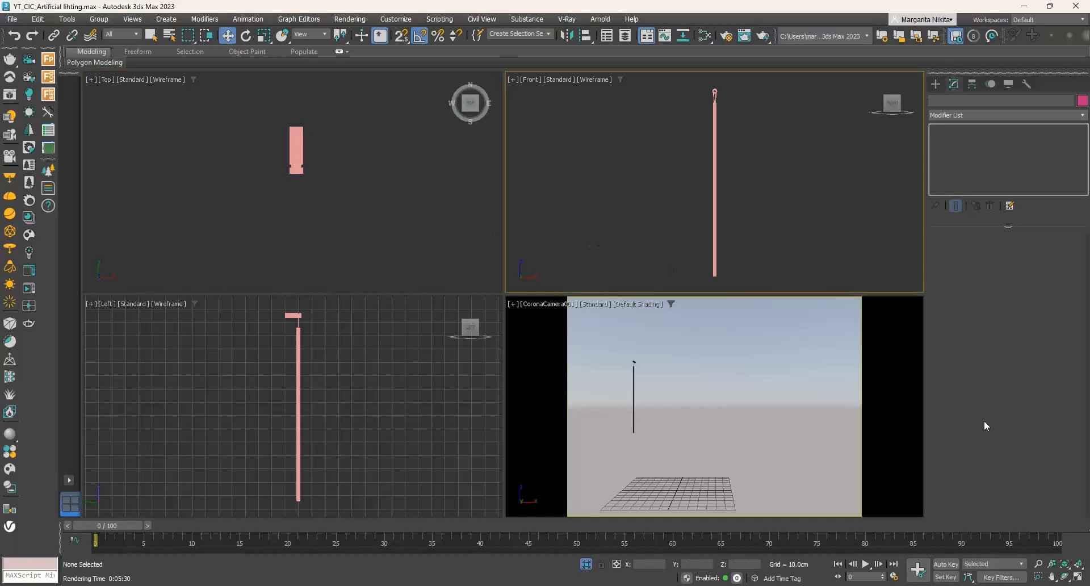
{"action": "left_click", "coordinate": [1078, 576]}
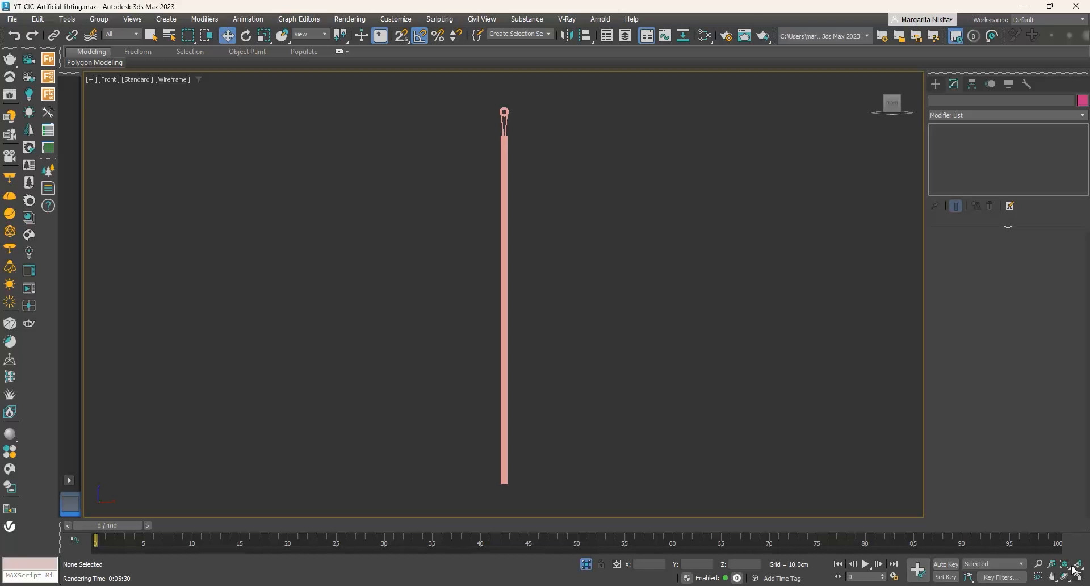
{"action": "left_click", "coordinate": [28, 94]}
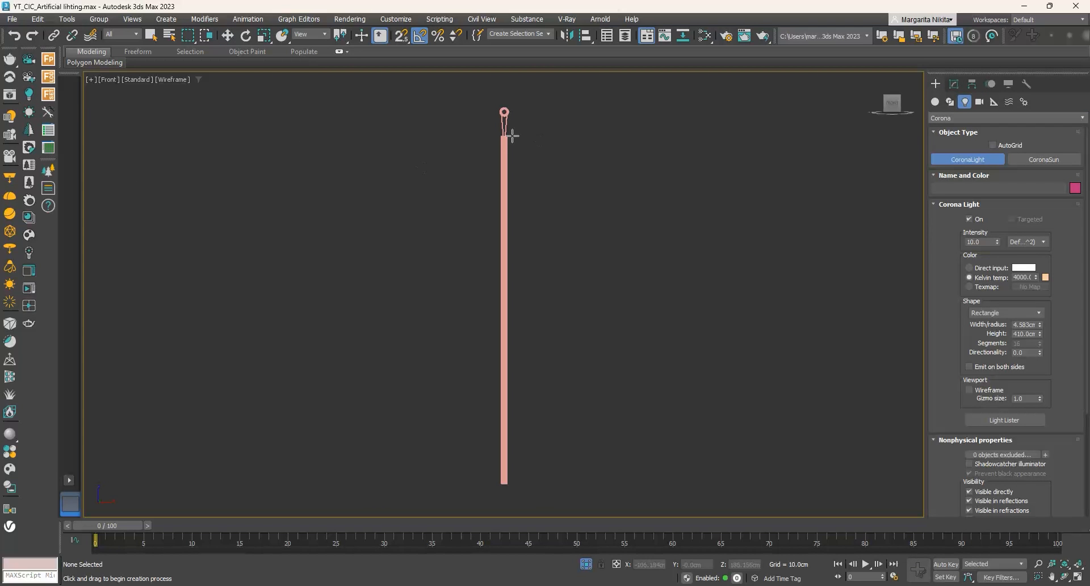
{"action": "left_click_drag", "start_coordinate": [509, 134], "coordinate": [499, 483]}
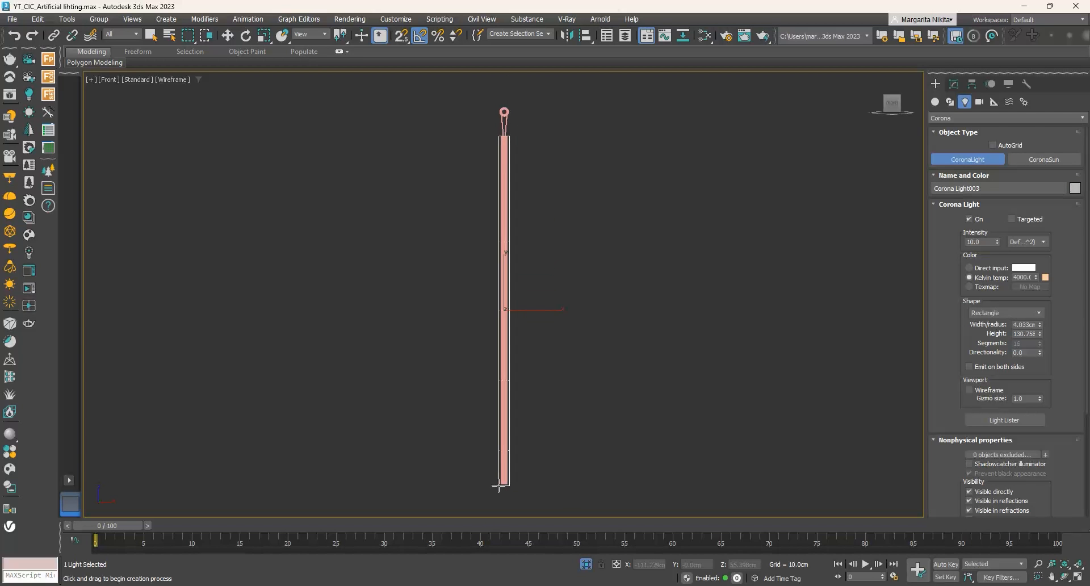
{"action": "left_click", "coordinate": [227, 36]}
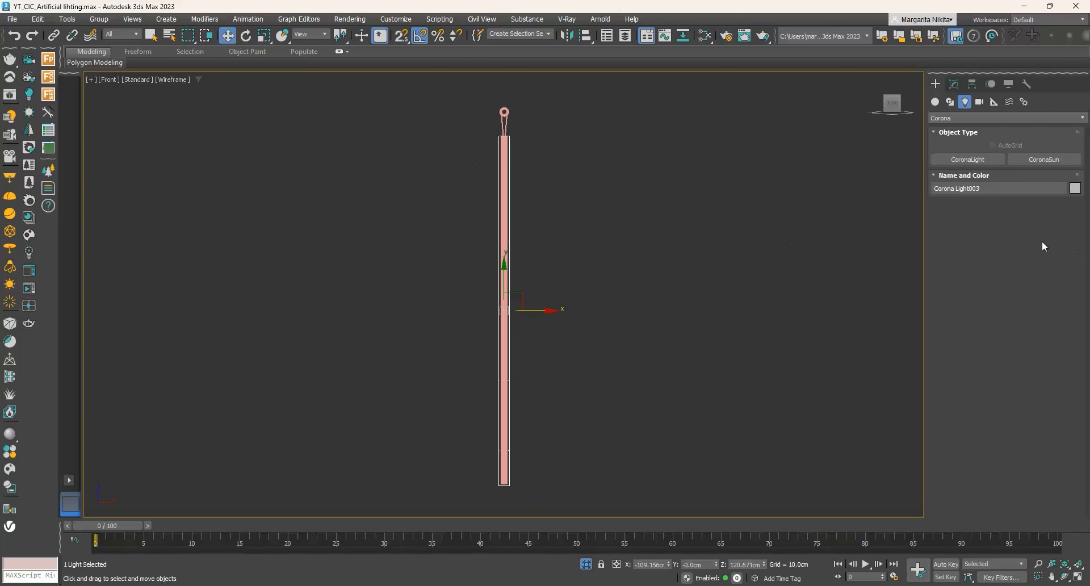
- Resize the lamp's light to 1.775 cm wide and about 126.9 cm high, and set its intensity to 20
{"action": "left_click", "coordinate": [953, 83]}
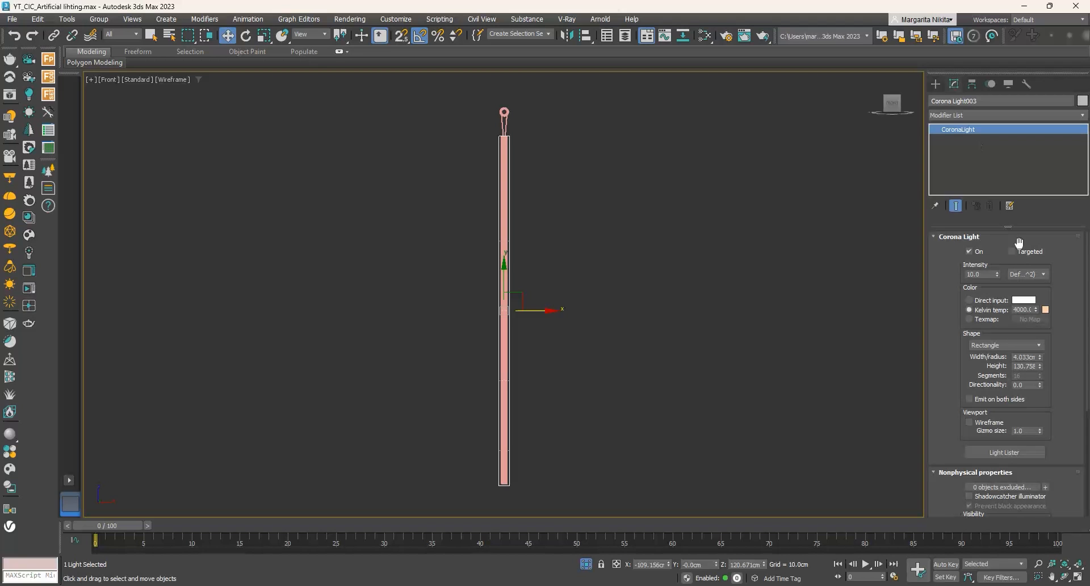
{"action": "left_click_drag", "start_coordinate": [1041, 361], "coordinate": [1041, 389]}
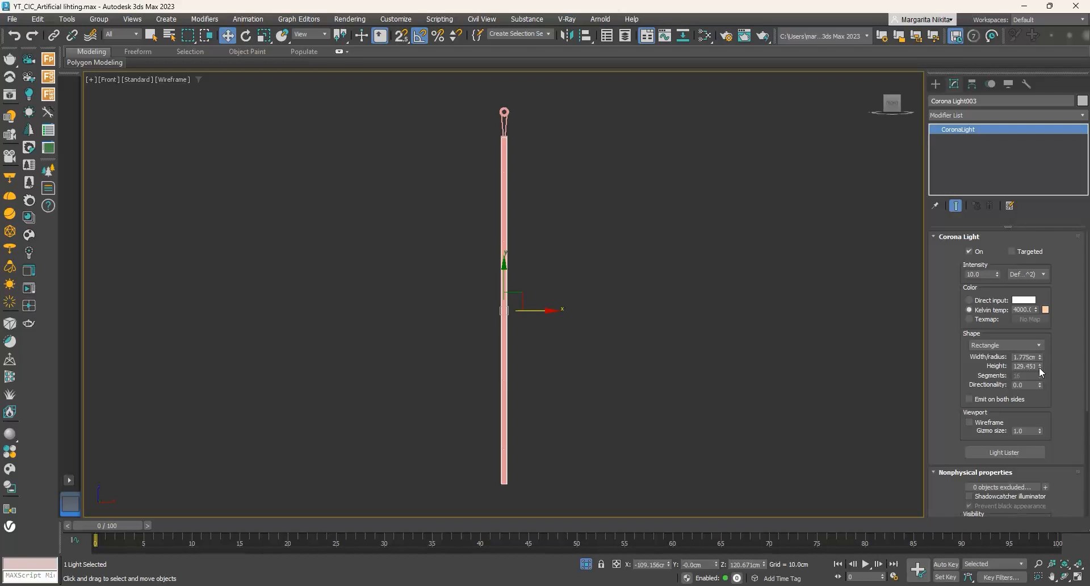
{"action": "left_click_drag", "start_coordinate": [1039, 367], "coordinate": [1040, 372]}
{"action": "double_click", "coordinate": [972, 274]}
{"action": "left_click", "coordinate": [1078, 577]}
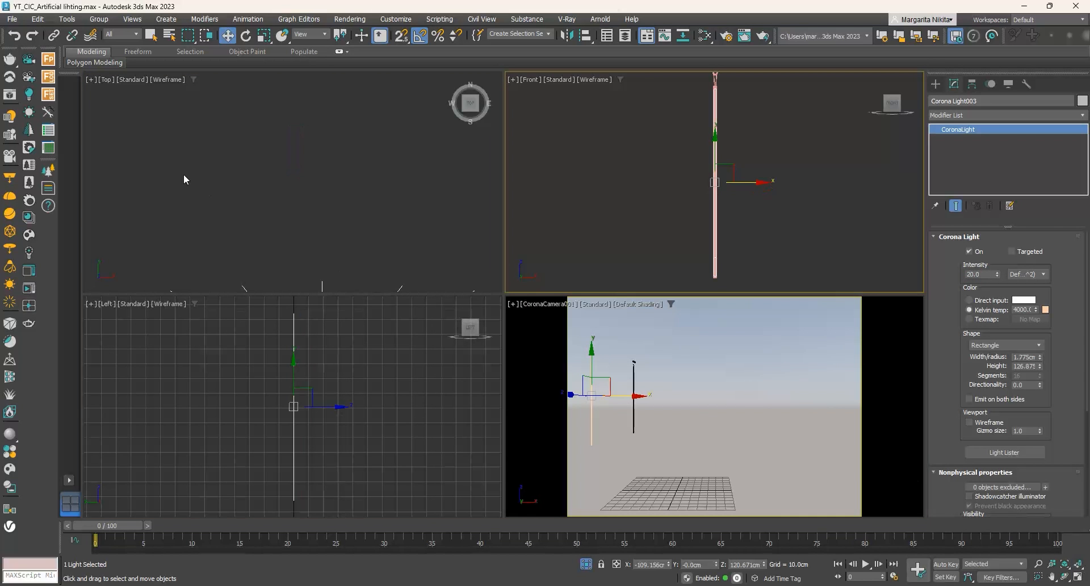
- Move the wall lamp's light in the top view up to the wall-facing side of the lamp's round bar
{"action": "scroll", "coordinate": [294, 144], "scroll_direction": "down", "scroll_amount": 10}
{"action": "scroll", "coordinate": [298, 201], "scroll_direction": "down", "scroll_amount": 5}
{"action": "right_click", "coordinate": [301, 179]}
{"action": "left_click_drag", "start_coordinate": [298, 172], "coordinate": [292, 69]}
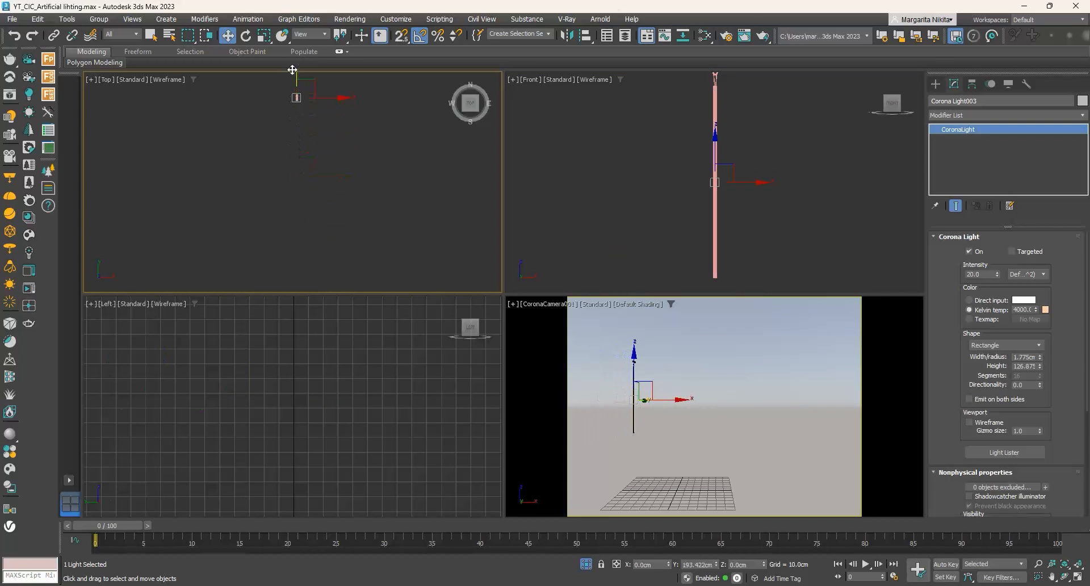
{"action": "scroll", "coordinate": [293, 79], "scroll_direction": "up", "scroll_amount": 12}
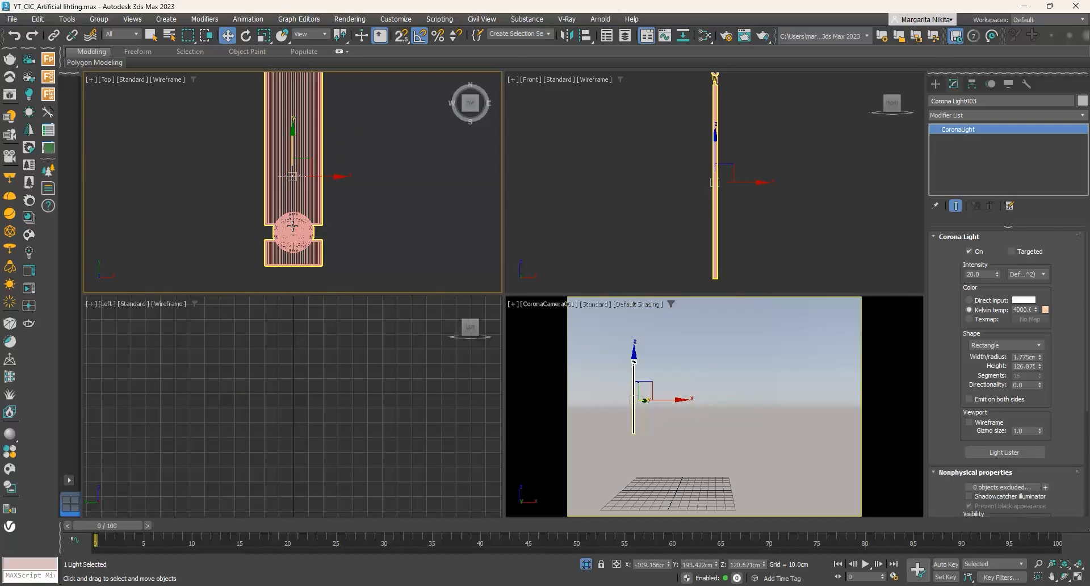
{"action": "left_click_drag", "start_coordinate": [292, 138], "coordinate": [292, 171]}
{"action": "scroll", "coordinate": [289, 213], "scroll_direction": "up", "scroll_amount": 7}
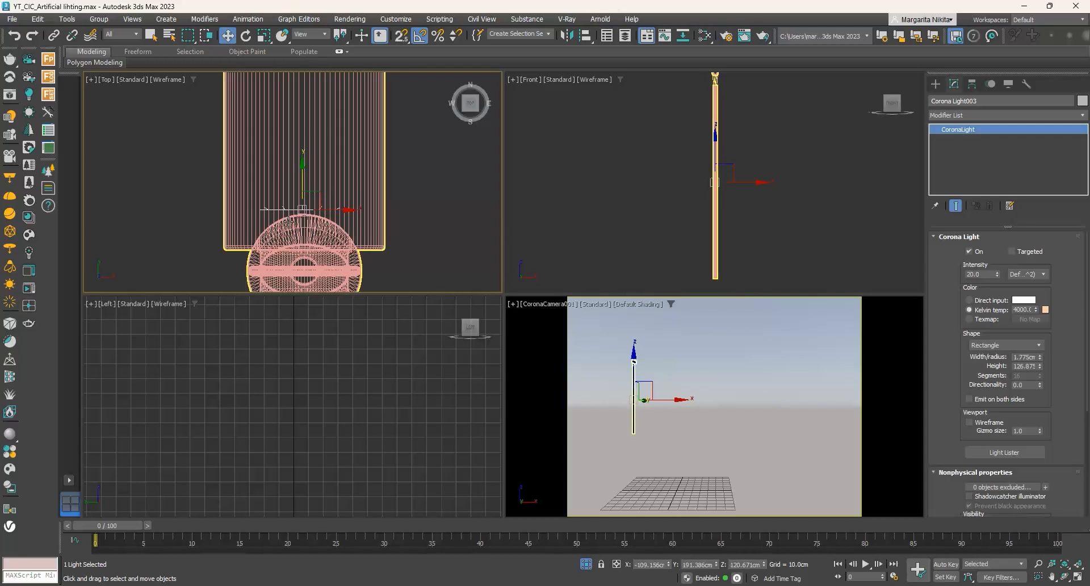
{"action": "scroll", "coordinate": [310, 160], "scroll_direction": "down", "scroll_amount": 3}
{"action": "scroll", "coordinate": [312, 193], "scroll_direction": "up", "scroll_amount": 3}
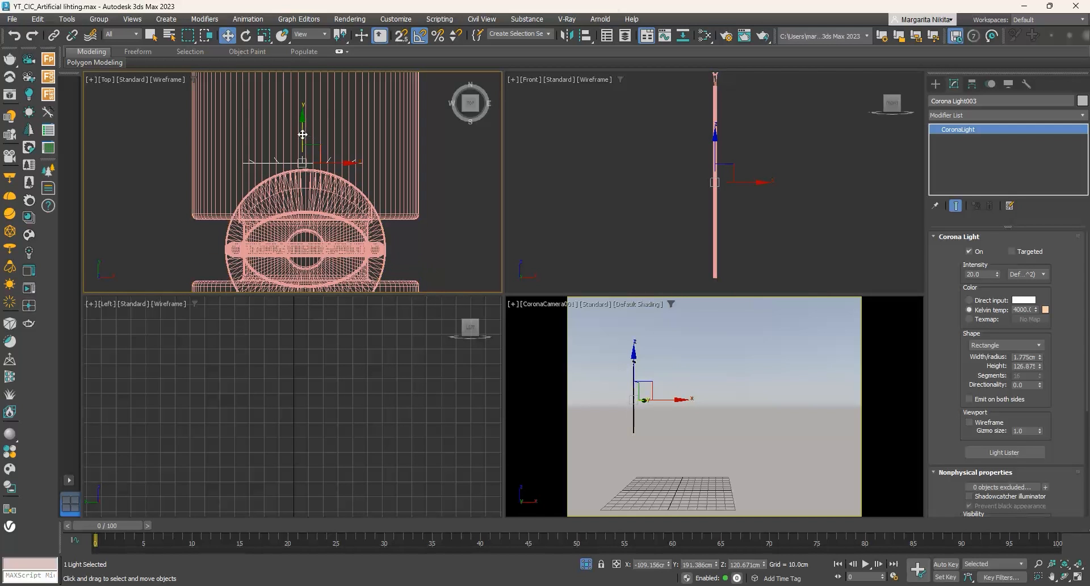
{"action": "left_click_drag", "start_coordinate": [302, 134], "coordinate": [302, 181]}
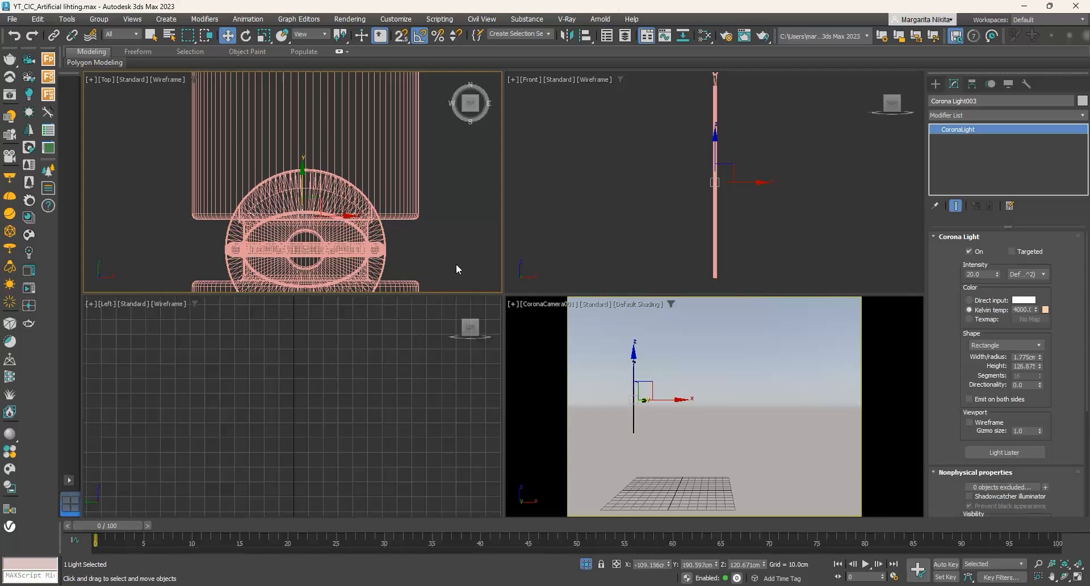
- Check the wall lamp's light from behind in a perspective view and shift it about 0.19 cm along Y, clear of the bar's surface
{"action": "right_click", "coordinate": [373, 368]}
{"action": "scroll", "coordinate": [359, 370], "scroll_direction": "up", "scroll_amount": 8}
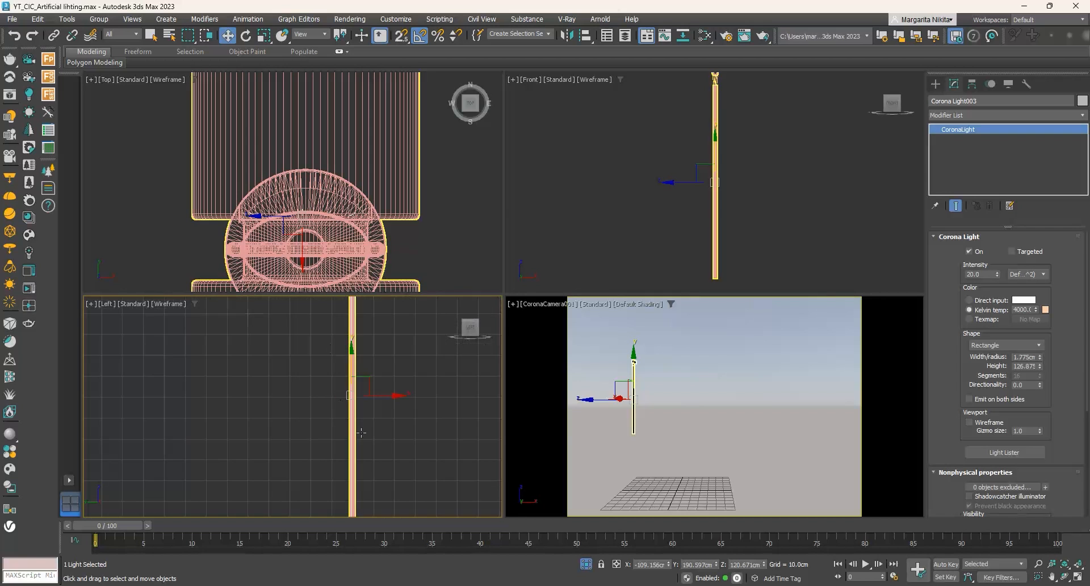
{"action": "scroll", "coordinate": [360, 403], "scroll_direction": "up", "scroll_amount": 5}
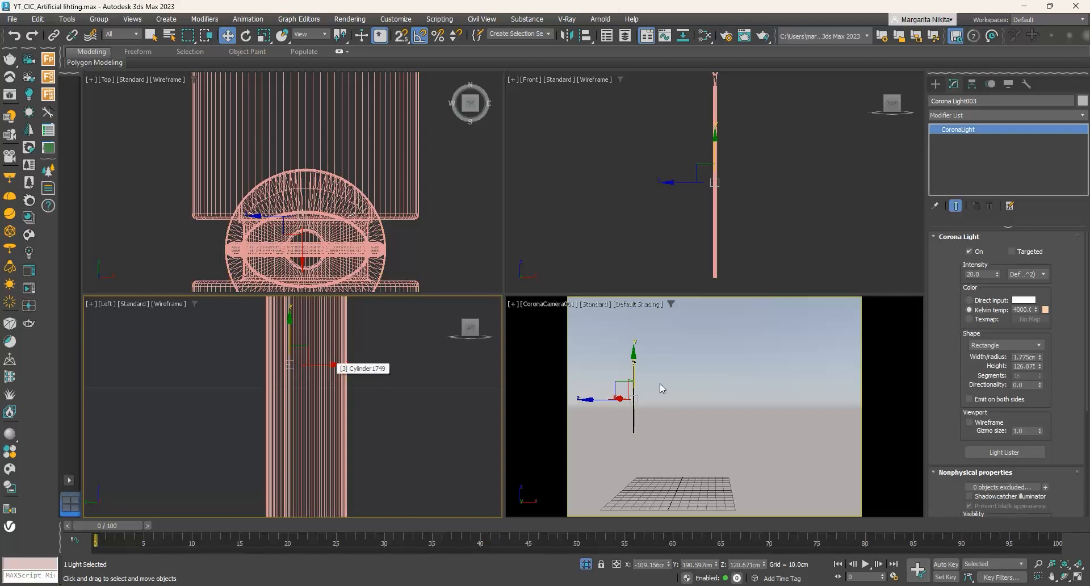
{"action": "right_click", "coordinate": [557, 317]}
{"action": "left_click", "coordinate": [533, 305]}
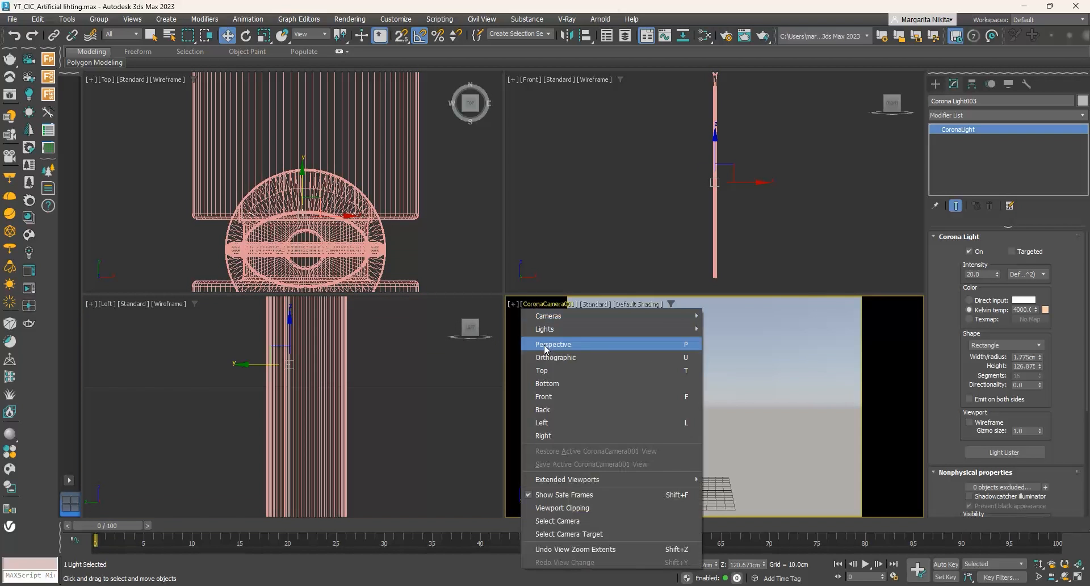
{"action": "left_click", "coordinate": [550, 345]}
{"action": "middle_click_drag", "start_coordinate": [637, 398], "coordinate": [504, 424], "text": "alt"}
{"action": "scroll", "coordinate": [629, 444], "scroll_direction": "up", "scroll_amount": 6}
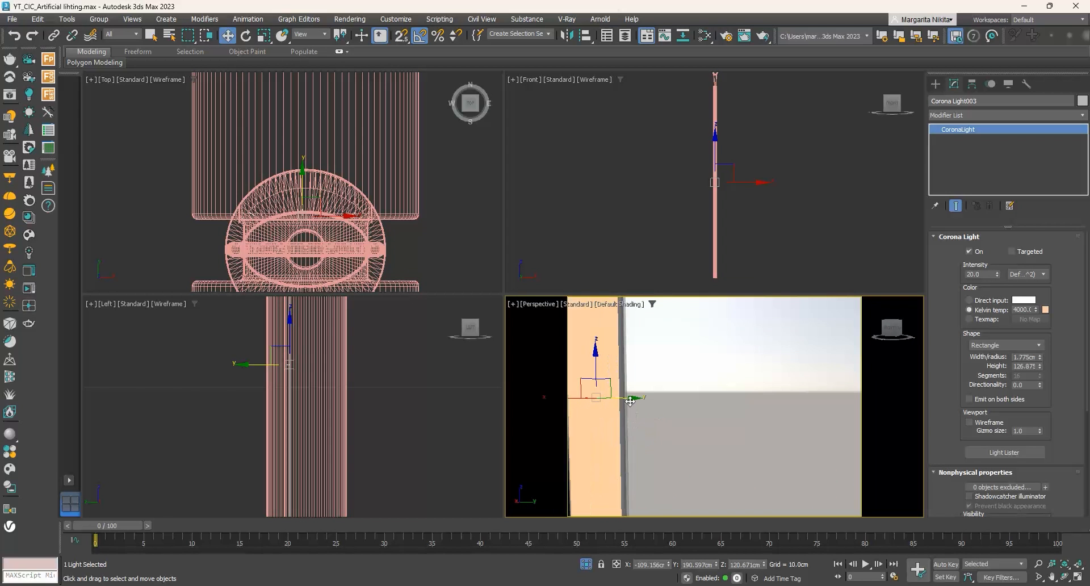
{"action": "left_click_drag", "start_coordinate": [630, 401], "coordinate": [634, 395]}
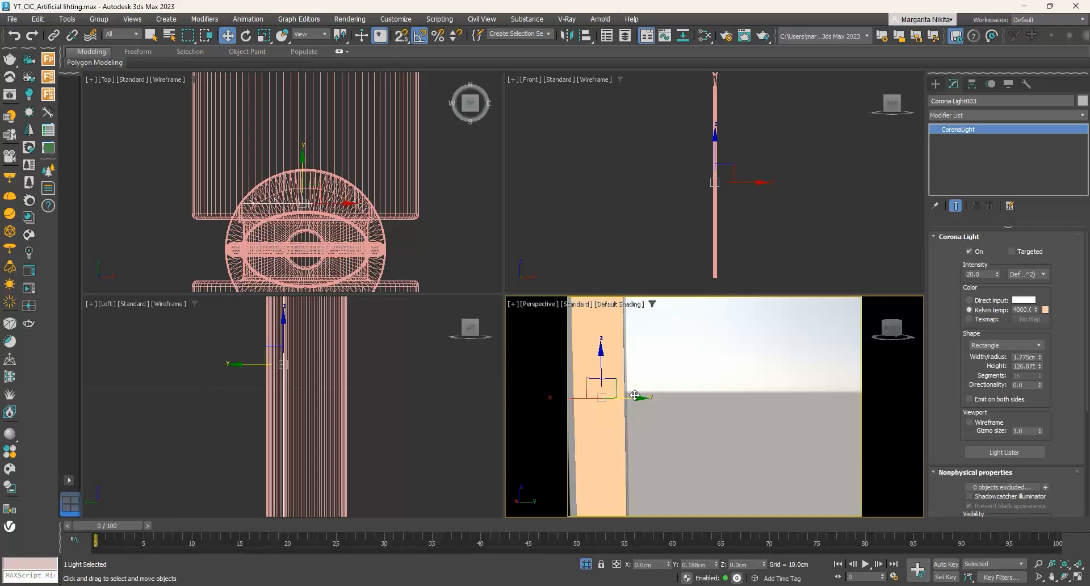
{"action": "right_click", "coordinate": [303, 174]}
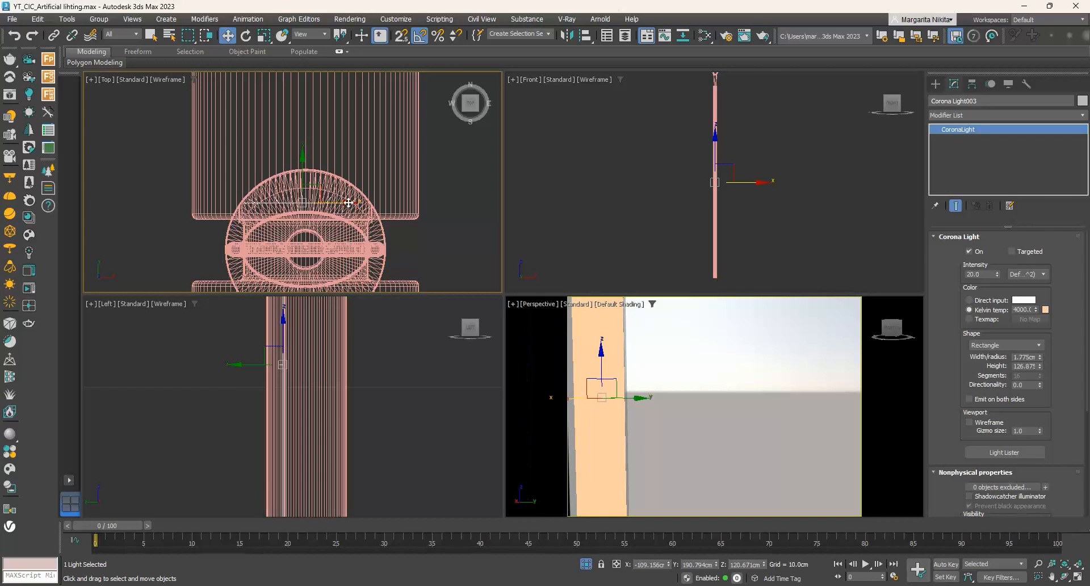
- Return the perspective viewport to the CoronaCamera001 view and end the wall lamp's isolation
{"action": "right_click", "coordinate": [693, 382]}
{"action": "left_click", "coordinate": [539, 304]}
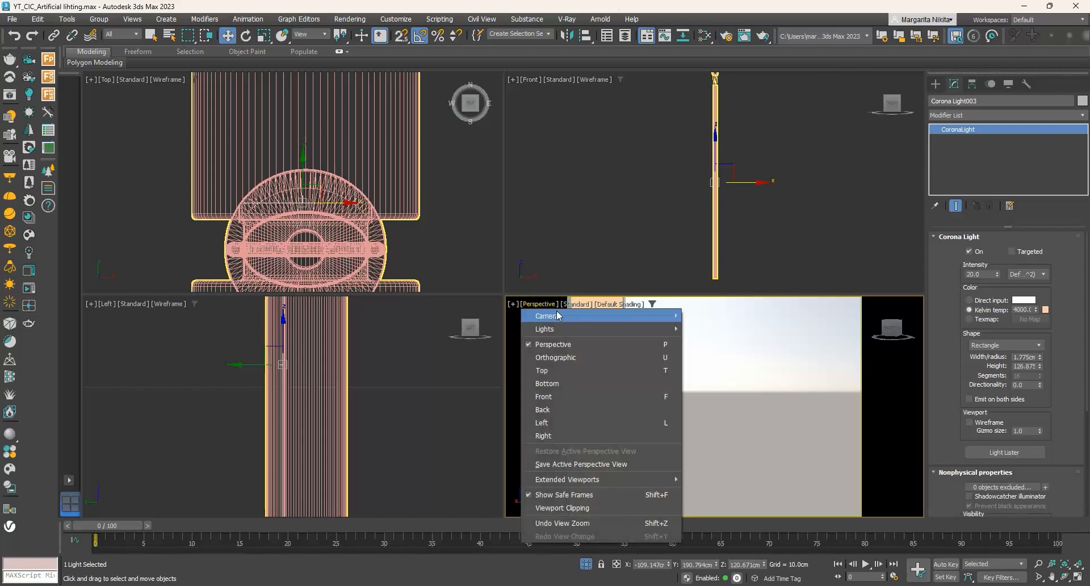
{"action": "mouse_move", "coordinate": [557, 315]}
{"action": "left_click", "coordinate": [709, 316]}
{"action": "right_click", "coordinate": [704, 351]}
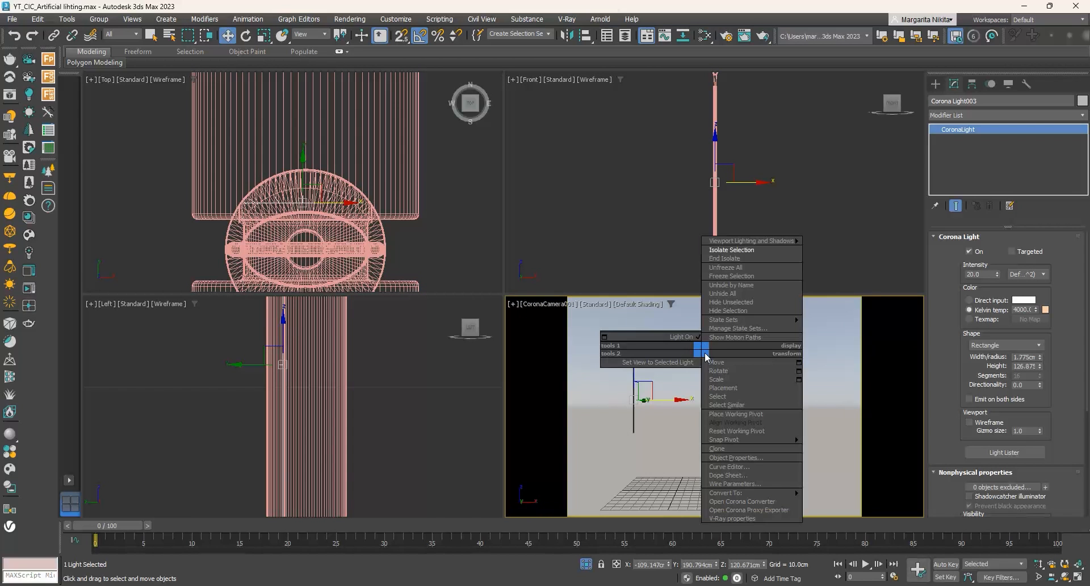
{"action": "left_click", "coordinate": [732, 259]}
- Render the camera view with the wall lamp's light, stop the render and close the frame buffer
{"action": "left_click", "coordinate": [762, 37]}
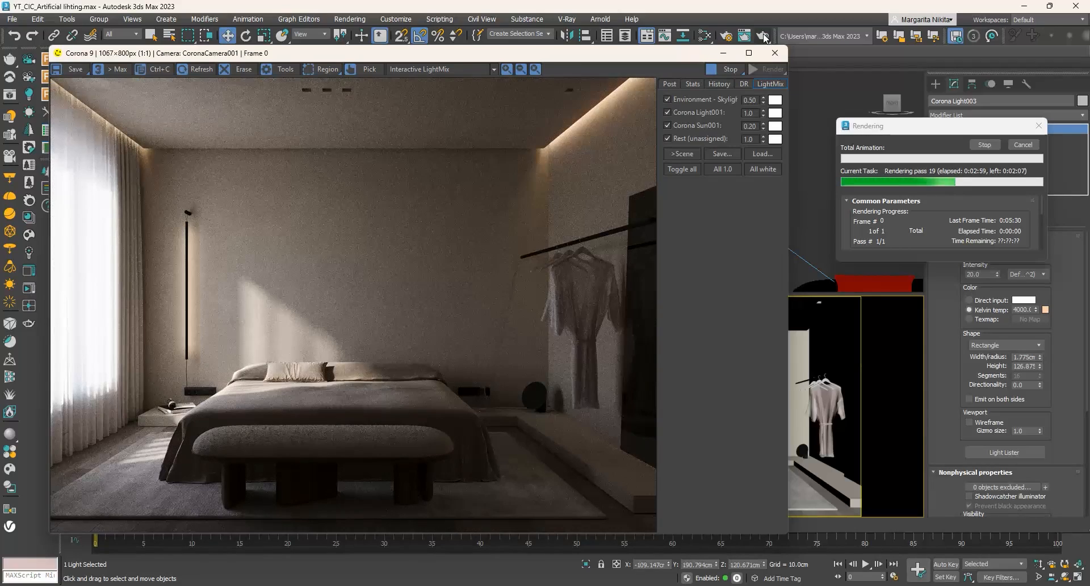
{"action": "left_click", "coordinate": [1023, 145]}
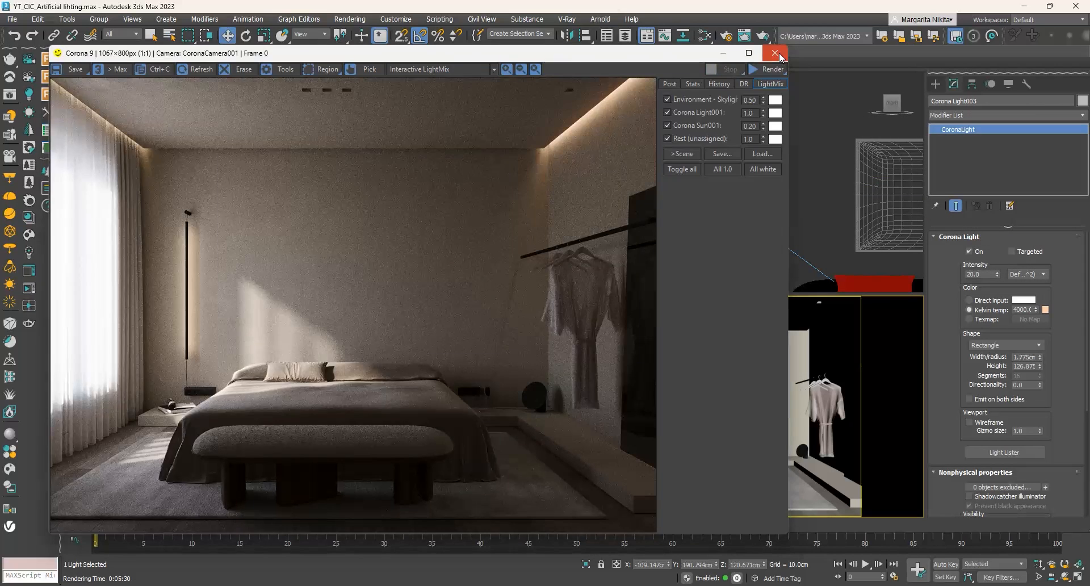
{"action": "left_click", "coordinate": [775, 53]}
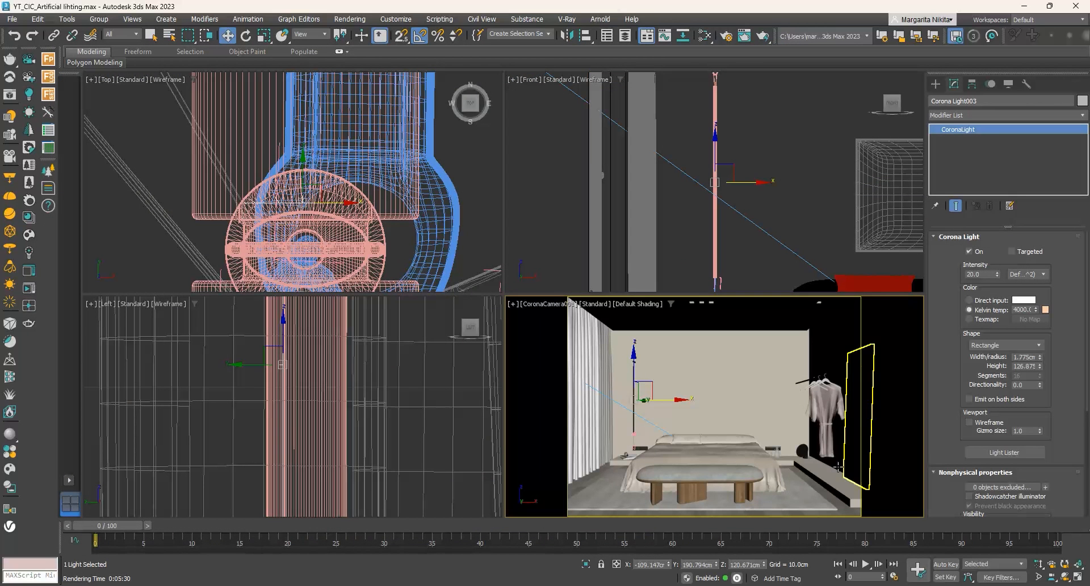
- Select the Polar Desk Lamp on the ledge beside the bed and isolate it
{"action": "left_click", "coordinate": [805, 419]}
{"action": "right_click", "coordinate": [806, 420]}
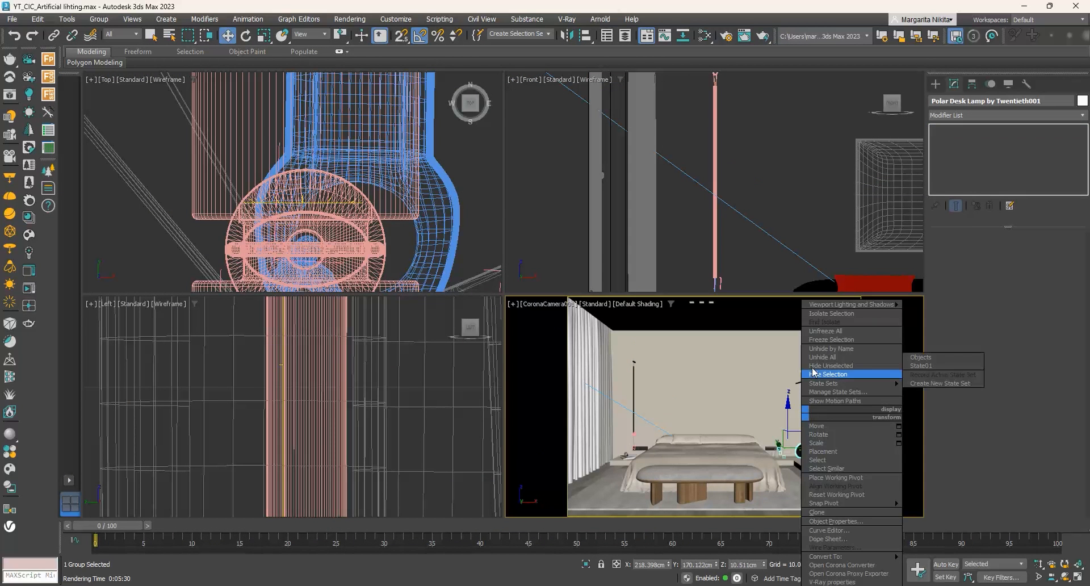
{"action": "left_click", "coordinate": [823, 316]}
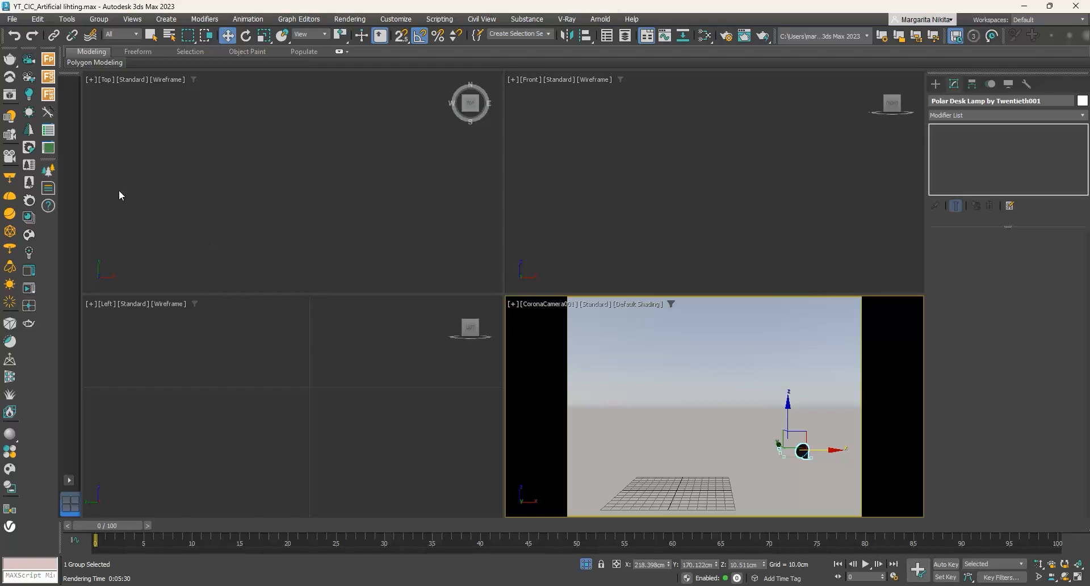
- Draw a disk-shaped Corona light with a radius of about 10.2 cm on the desk lamp's round shade in perspective, using AutoGrid
{"action": "left_click", "coordinate": [29, 93]}
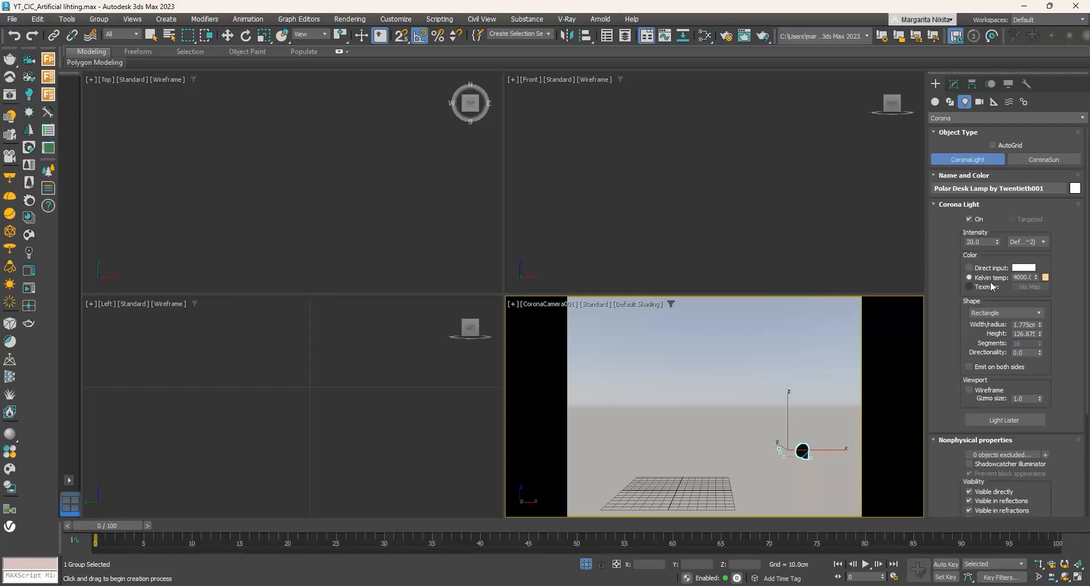
{"action": "left_click", "coordinate": [1003, 312]}
{"action": "left_click", "coordinate": [989, 338]}
{"action": "left_click", "coordinate": [1078, 568]}
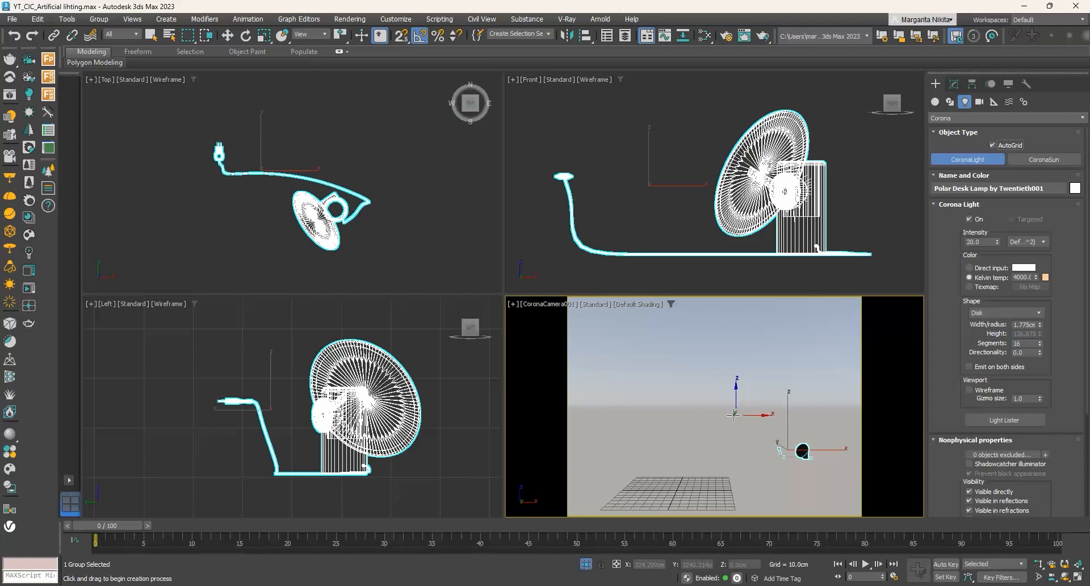
{"action": "left_click", "coordinate": [531, 303]}
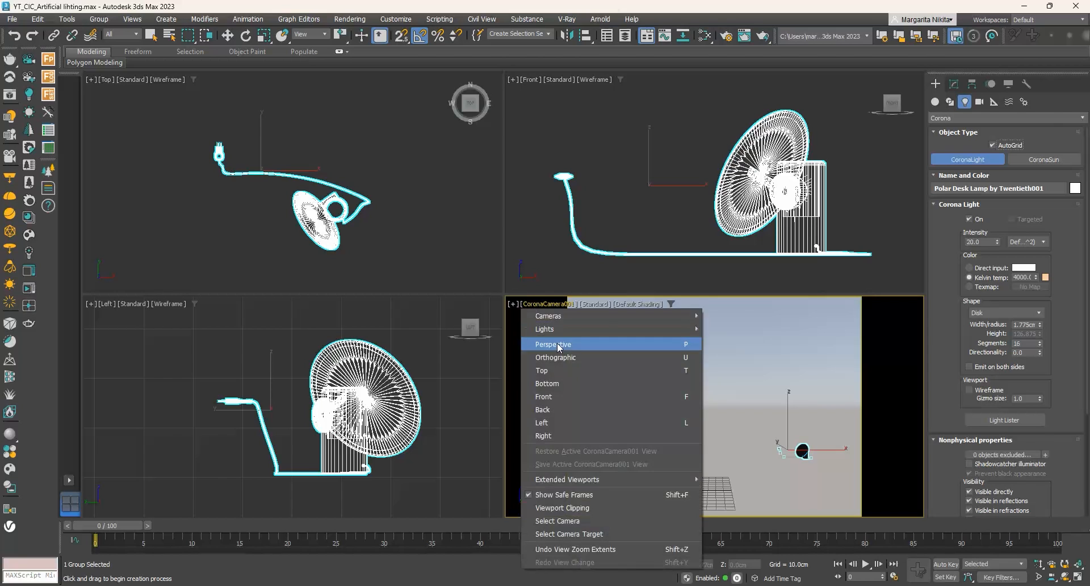
{"action": "left_click", "coordinate": [556, 342]}
{"action": "left_click", "coordinate": [1082, 564]}
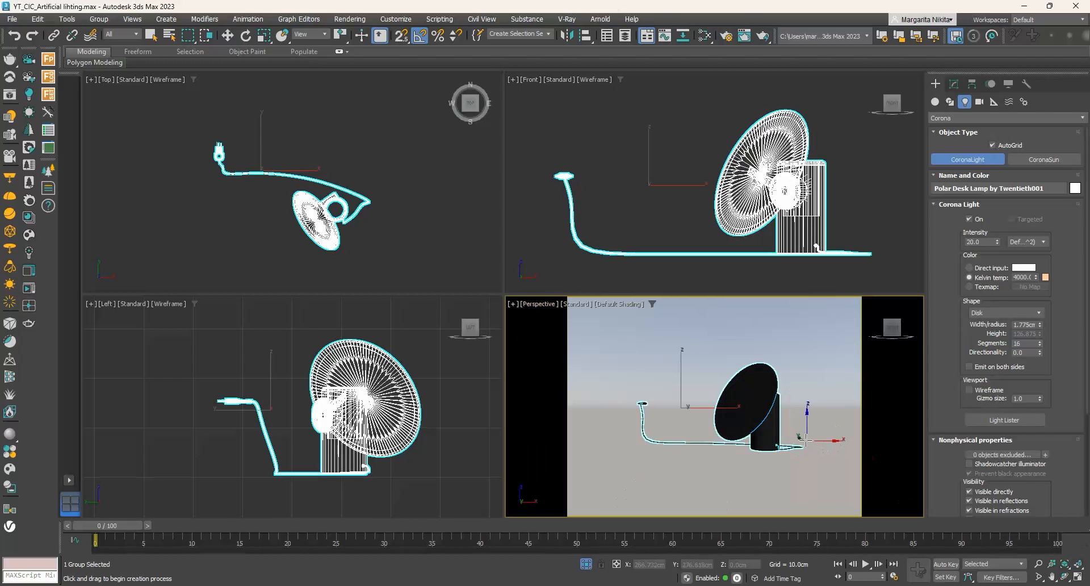
{"action": "left_click_drag", "start_coordinate": [754, 410], "coordinate": [776, 423]}
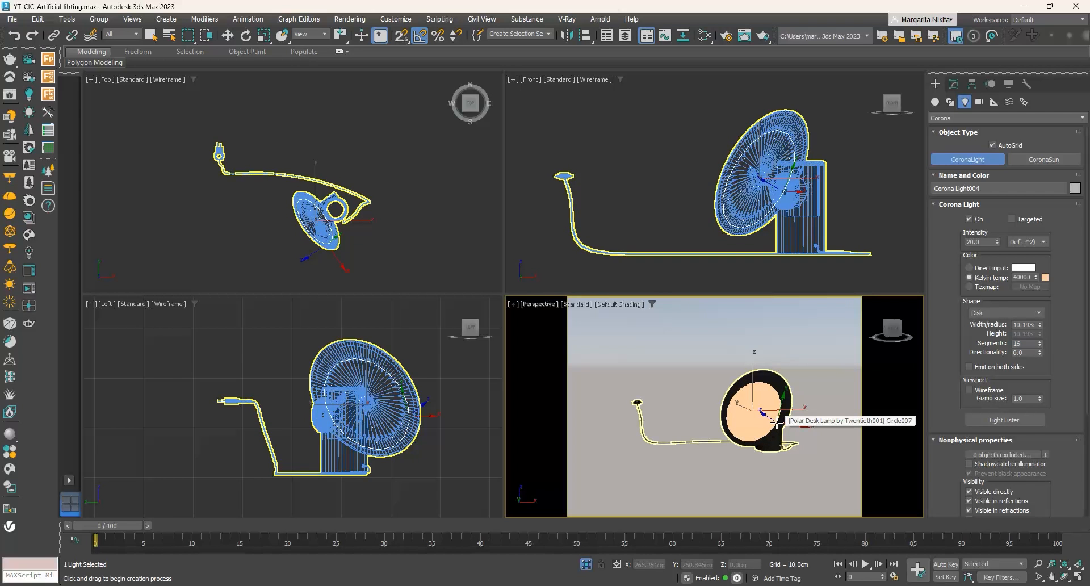
- Center the disk light on the desk lamp's shade in the front view and shift it behind the shade in the top view
{"action": "left_click", "coordinate": [229, 35]}
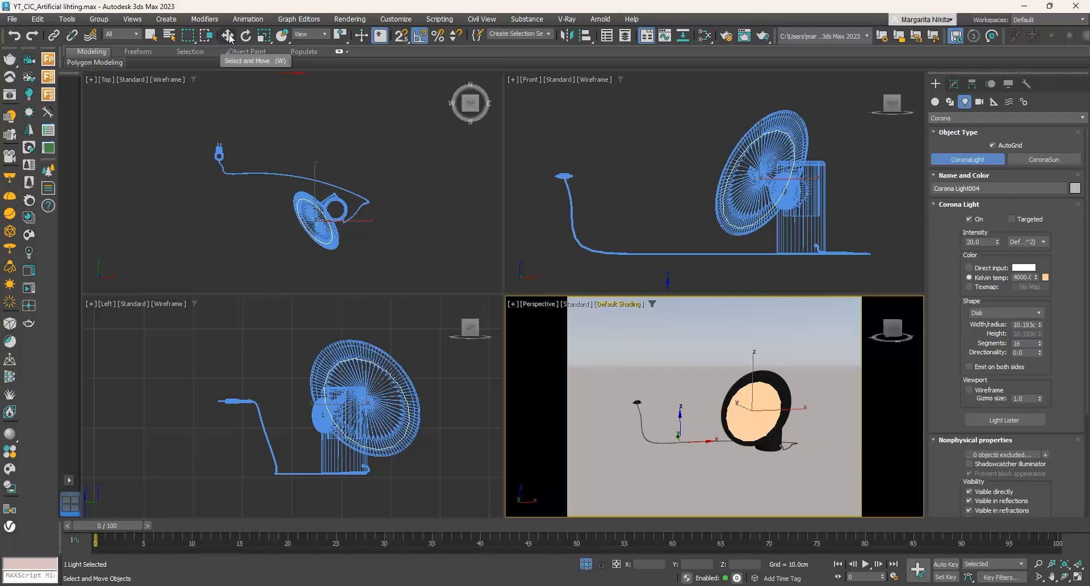
{"action": "left_click", "coordinate": [228, 35]}
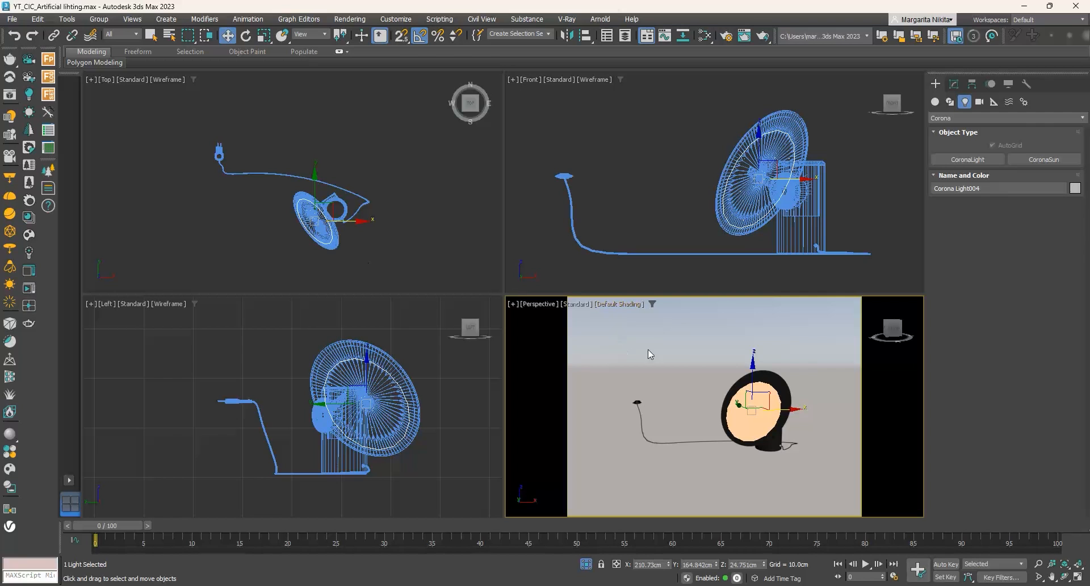
{"action": "right_click", "coordinate": [742, 241]}
{"action": "left_click_drag", "start_coordinate": [777, 162], "coordinate": [778, 157]}
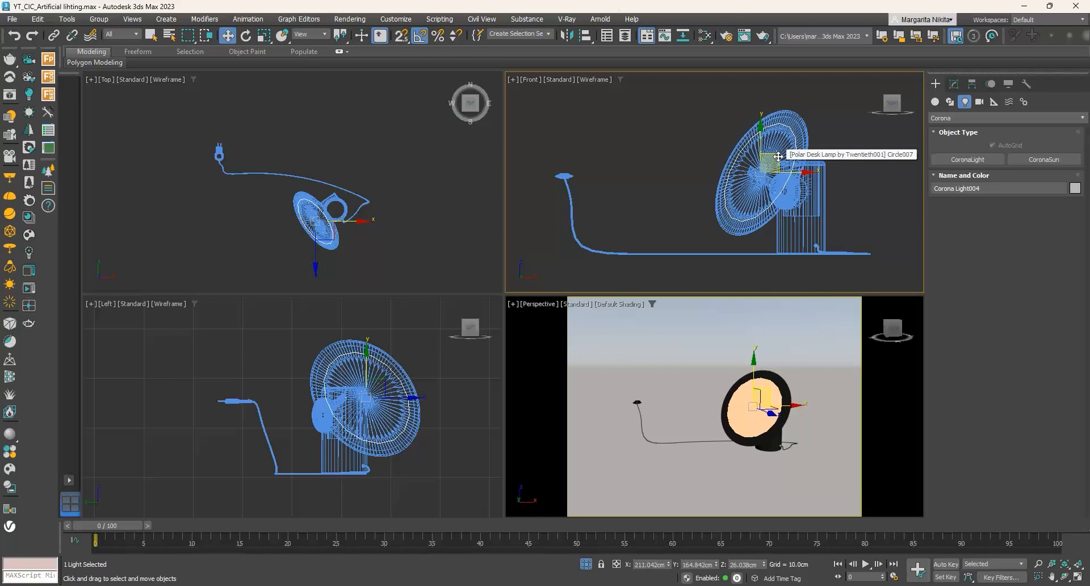
{"action": "scroll", "coordinate": [280, 220], "scroll_direction": "up", "scroll_amount": 5}
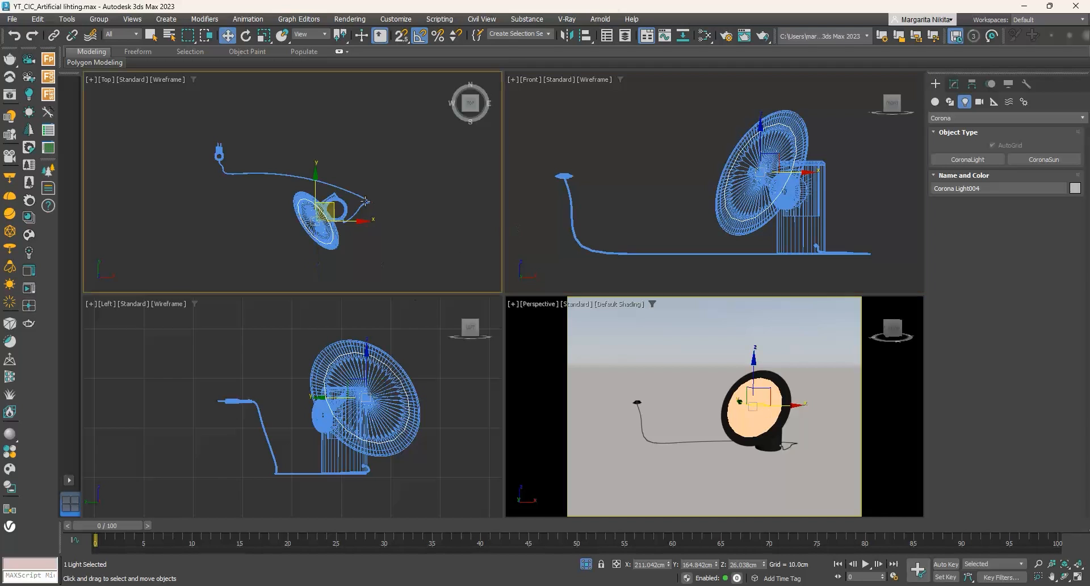
{"action": "left_click_drag", "start_coordinate": [280, 220], "coordinate": [290, 216]}
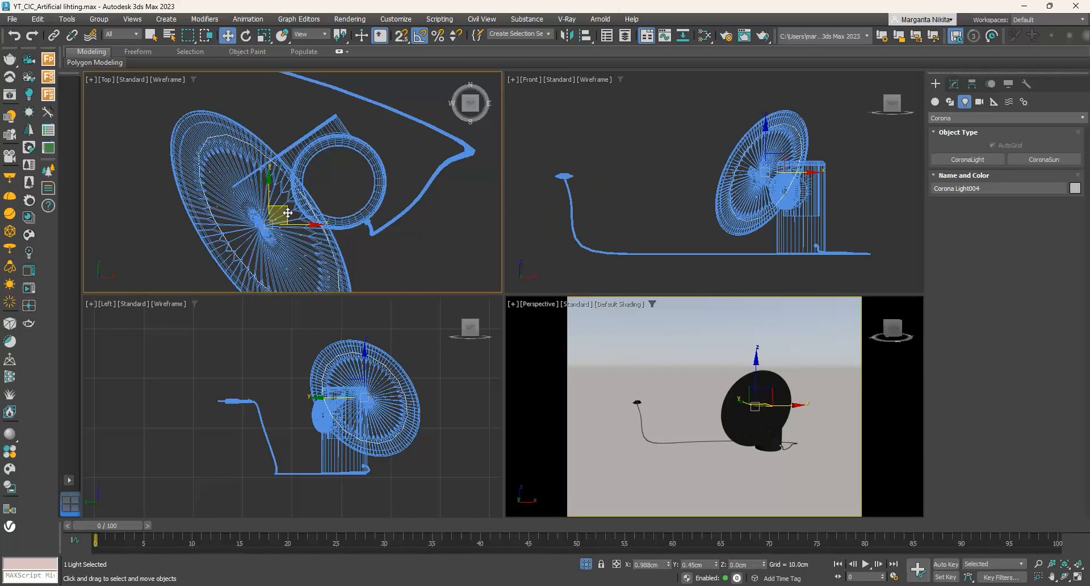
- Lower the disk light by about 0.7 cm and move it about 0.45 cm along X closer to the shade's back
{"action": "right_click", "coordinate": [762, 420]}
{"action": "middle_click_drag", "start_coordinate": [763, 419], "coordinate": [794, 420], "text": "alt"}
{"action": "scroll", "coordinate": [794, 420], "scroll_direction": "up", "scroll_amount": 5}
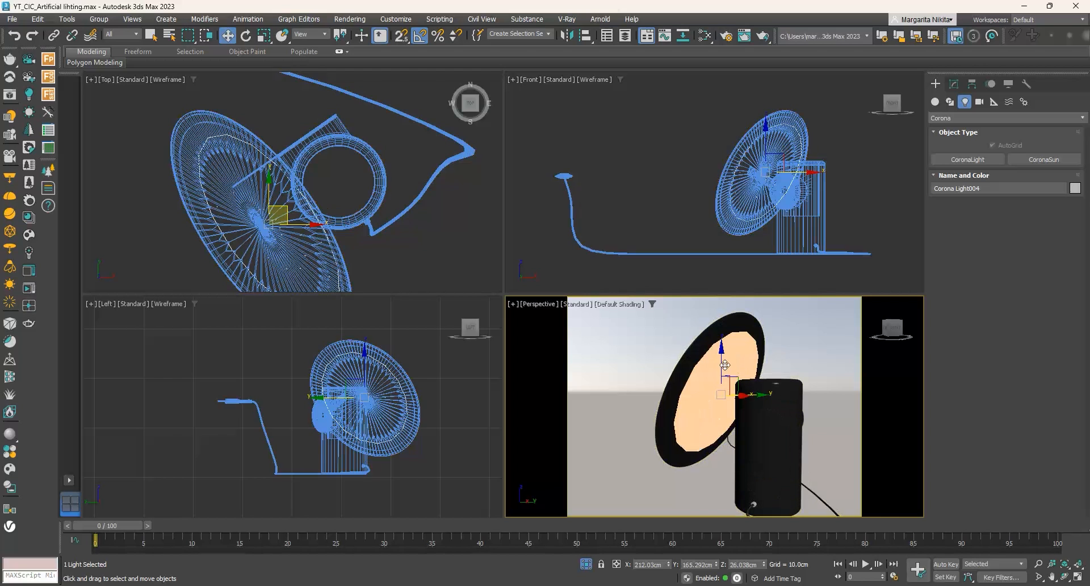
{"action": "left_click_drag", "start_coordinate": [720, 365], "coordinate": [720, 368]}
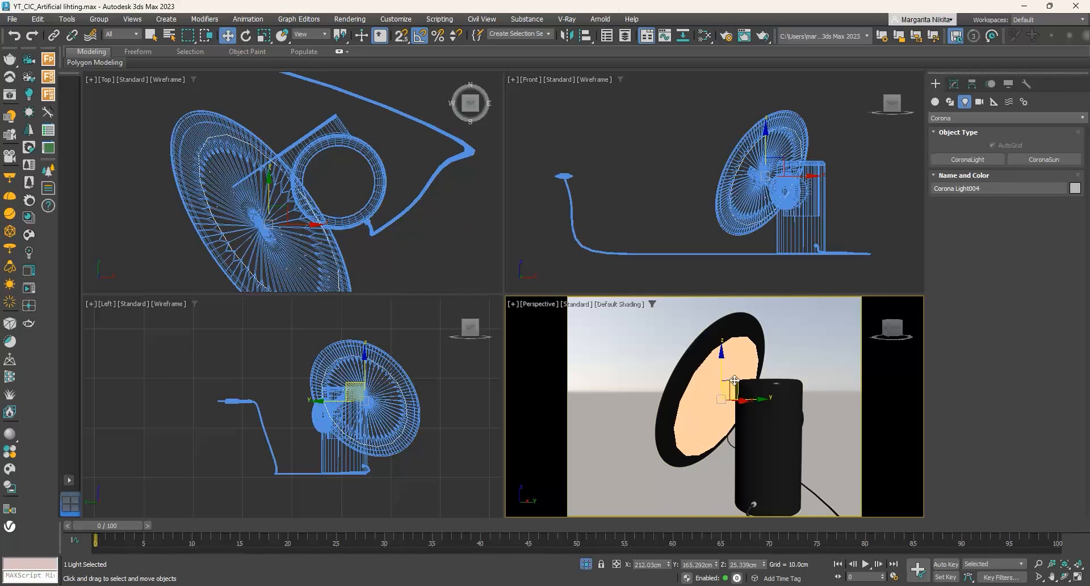
{"action": "middle_click_drag", "start_coordinate": [735, 416], "coordinate": [765, 419], "text": "alt"}
{"action": "left_click_drag", "start_coordinate": [759, 403], "coordinate": [754, 403]}
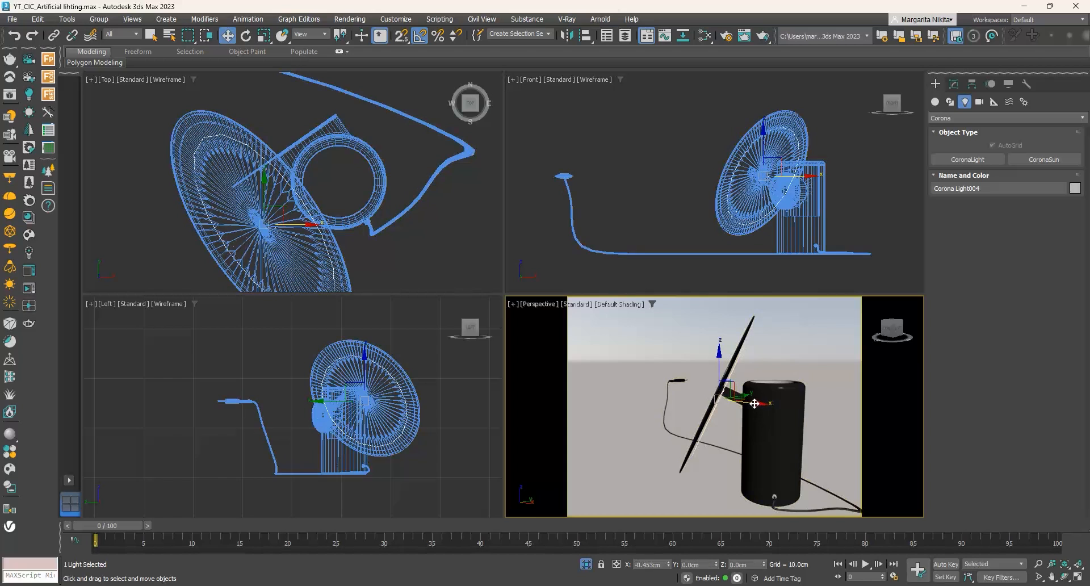
{"action": "mouse_move", "coordinate": [763, 406]}
{"action": "middle_mouse_down", "text": "alt"}
{"action": "mouse_move", "coordinate": [731, 391]}
{"action": "mouse_move", "coordinate": [768, 400]}
{"action": "middle_mouse_up", "text": "alt"}
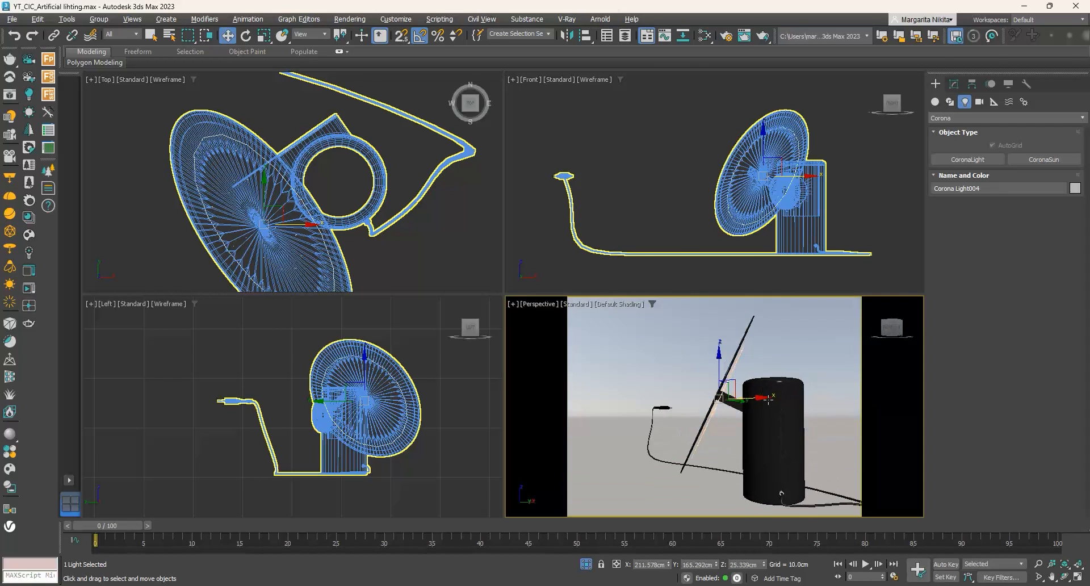
- Restore the CoronaCamera001 view of the full scene and render it with the desk lamp's light
{"action": "left_click", "coordinate": [540, 304]}
{"action": "mouse_move", "coordinate": [558, 314]}
{"action": "left_click", "coordinate": [713, 315]}
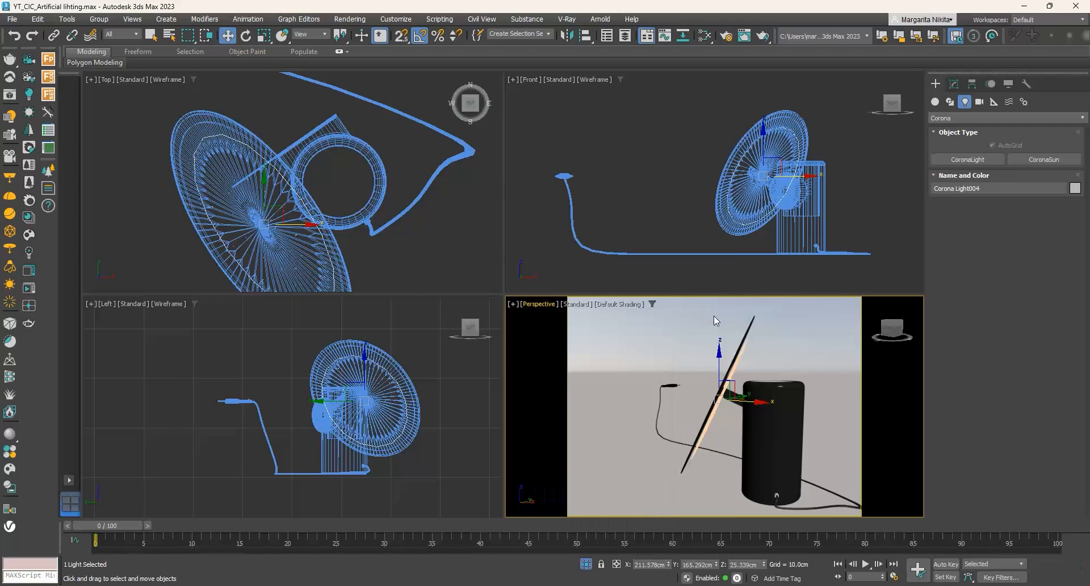
{"action": "right_click", "coordinate": [739, 373]}
{"action": "left_click", "coordinate": [773, 289]}
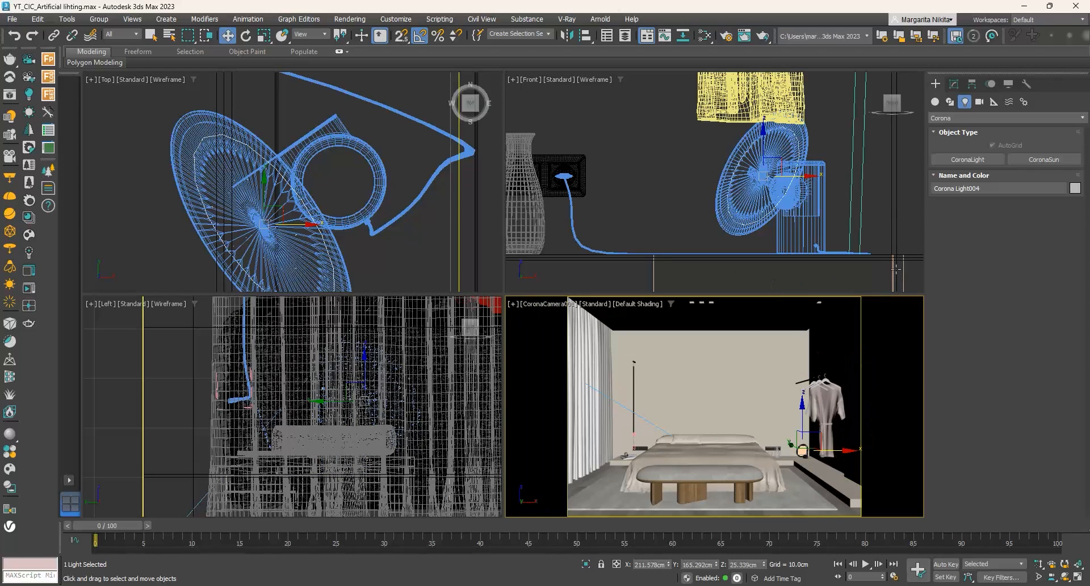
{"action": "left_click", "coordinate": [763, 36]}
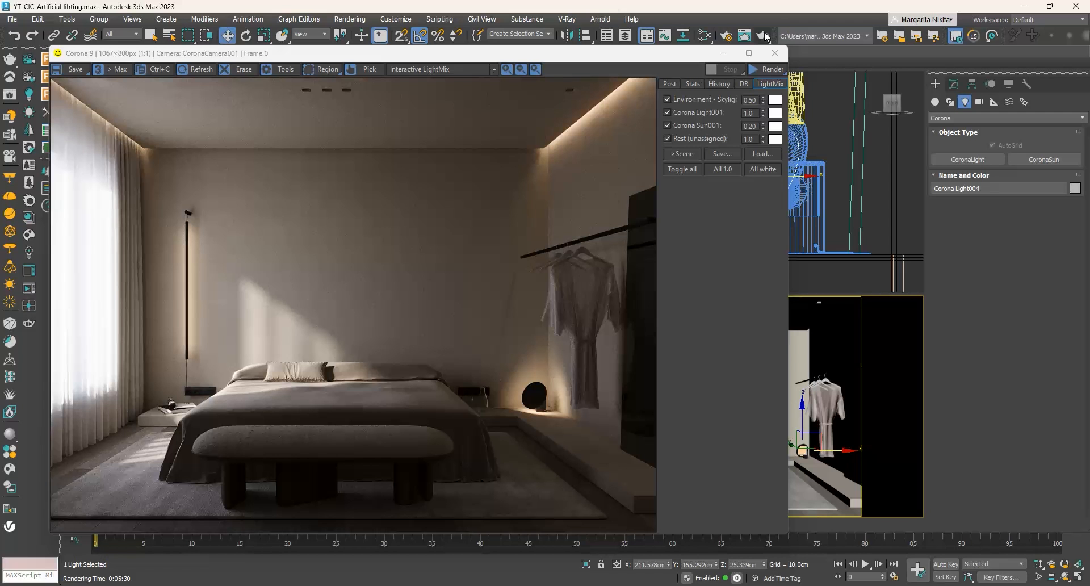
- Isolate the dropped ceiling and fit it in all the viewports
{"action": "left_click", "coordinate": [775, 53]}
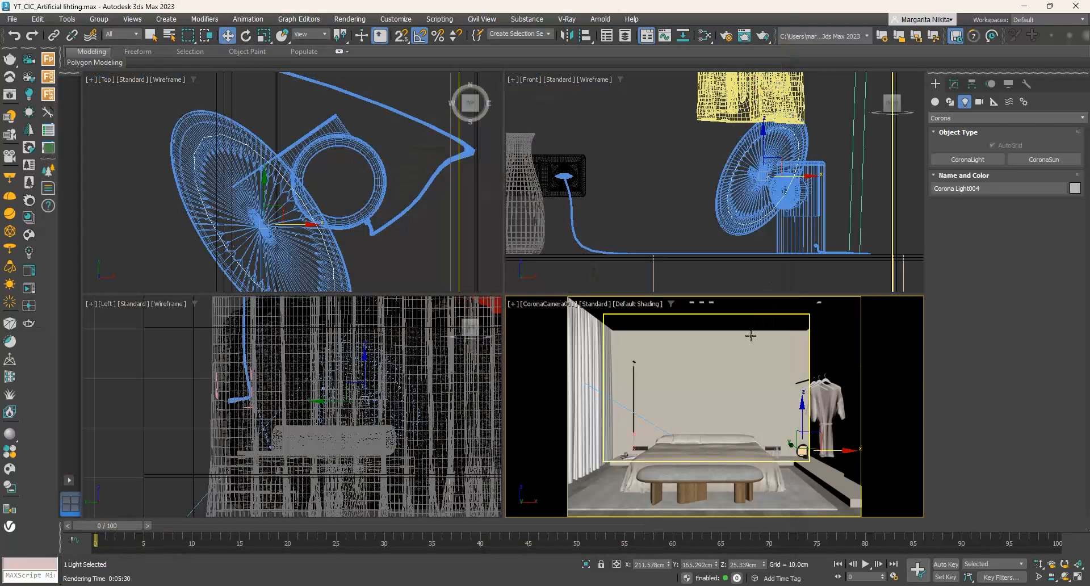
{"action": "left_click", "coordinate": [749, 317]}
{"action": "right_click", "coordinate": [749, 317]}
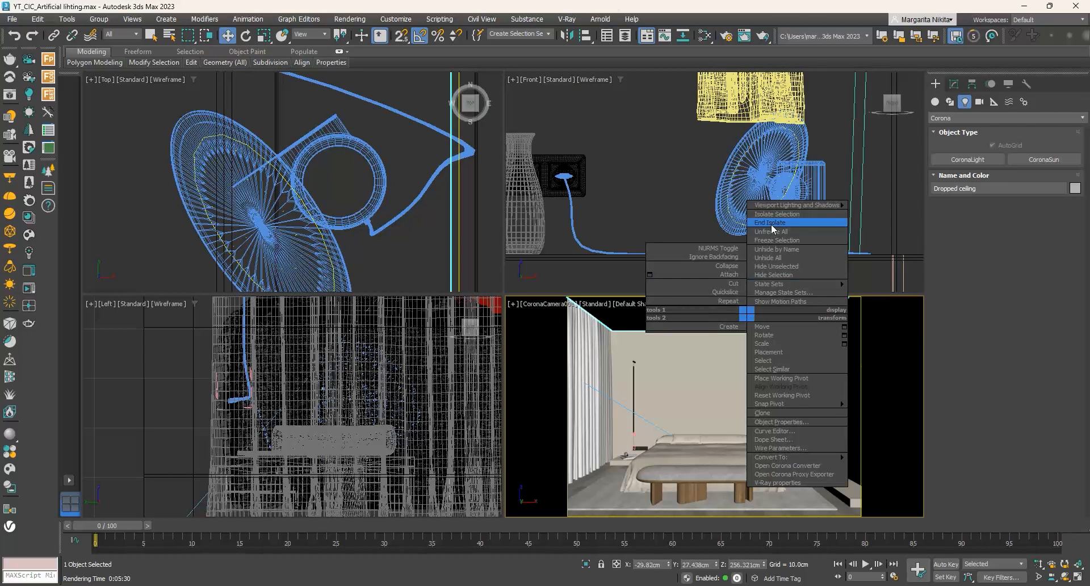
{"action": "left_click", "coordinate": [770, 222]}
{"action": "left_click", "coordinate": [1080, 563]}
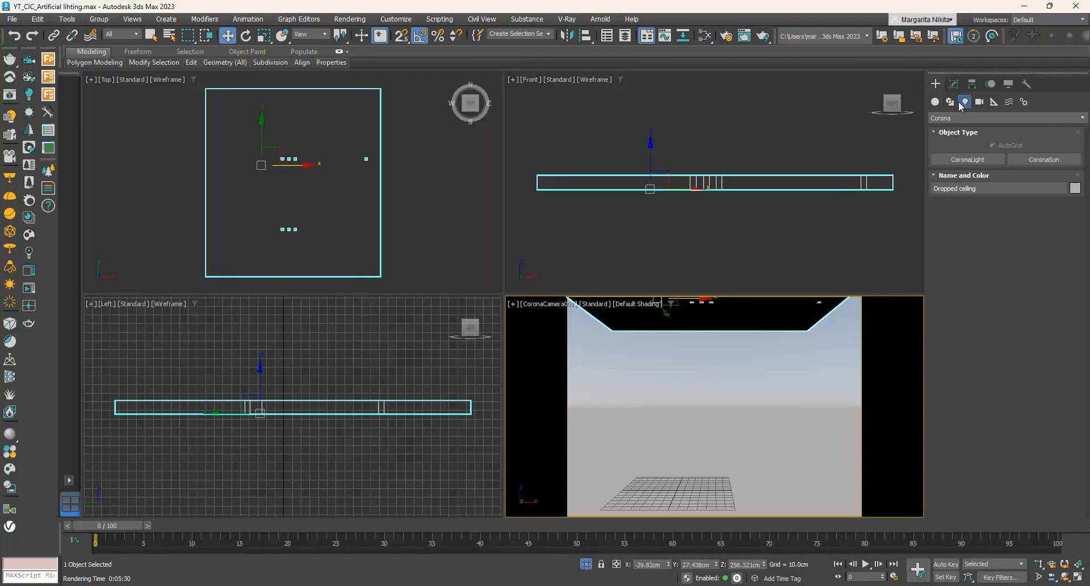
- Draw a rectangular Corona light of about 5.9 by 6.1 cm inside the first ceiling recess in the top view, with AutoGrid off
{"action": "left_click", "coordinate": [973, 159]}
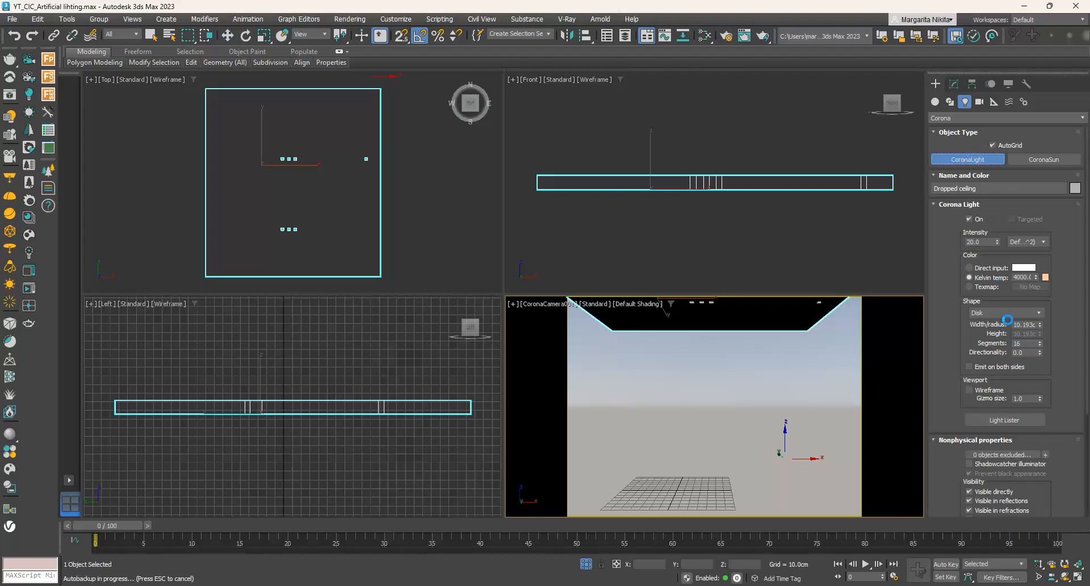
{"action": "left_click", "coordinate": [1005, 312]}
{"action": "left_click", "coordinate": [999, 330]}
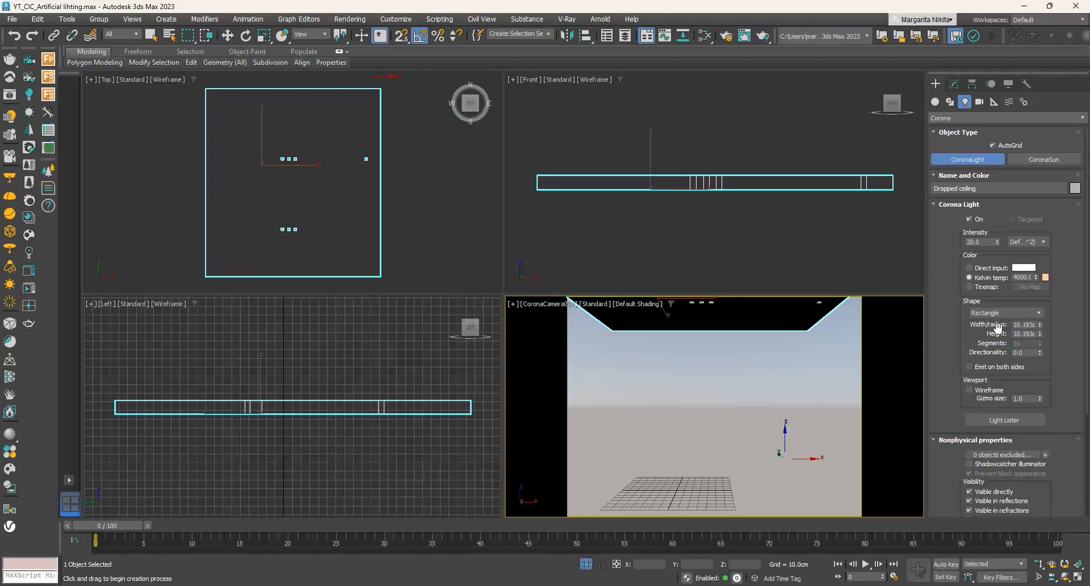
{"action": "scroll", "coordinate": [283, 160], "scroll_direction": "up", "scroll_amount": 5}
{"action": "scroll", "coordinate": [284, 160], "scroll_direction": "up", "scroll_amount": 6}
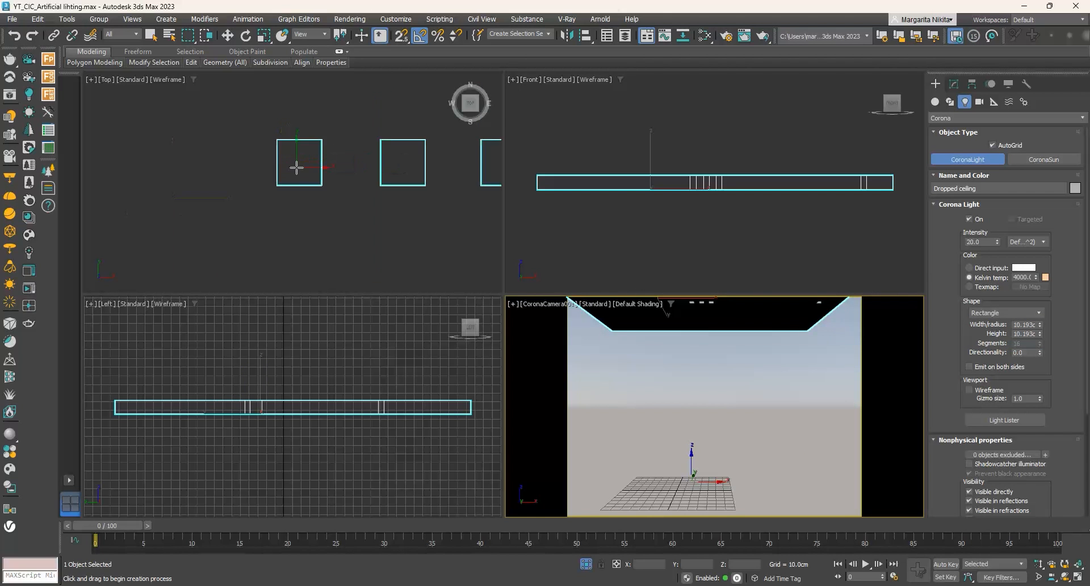
{"action": "left_click", "coordinate": [992, 145]}
{"action": "left_click_drag", "start_coordinate": [248, 100], "coordinate": [371, 226]}
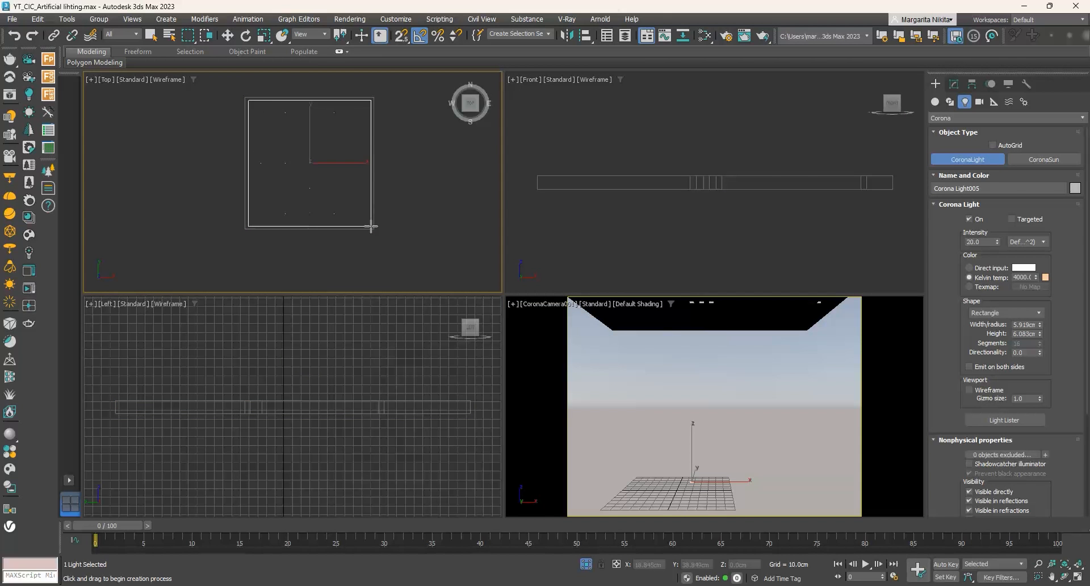
- Raise the rectangular light into the ceiling recess in the front view, to a height of about 262.1 cm
{"action": "key", "text": "w"}
{"action": "scroll", "coordinate": [676, 159], "scroll_direction": "down", "scroll_amount": 5}
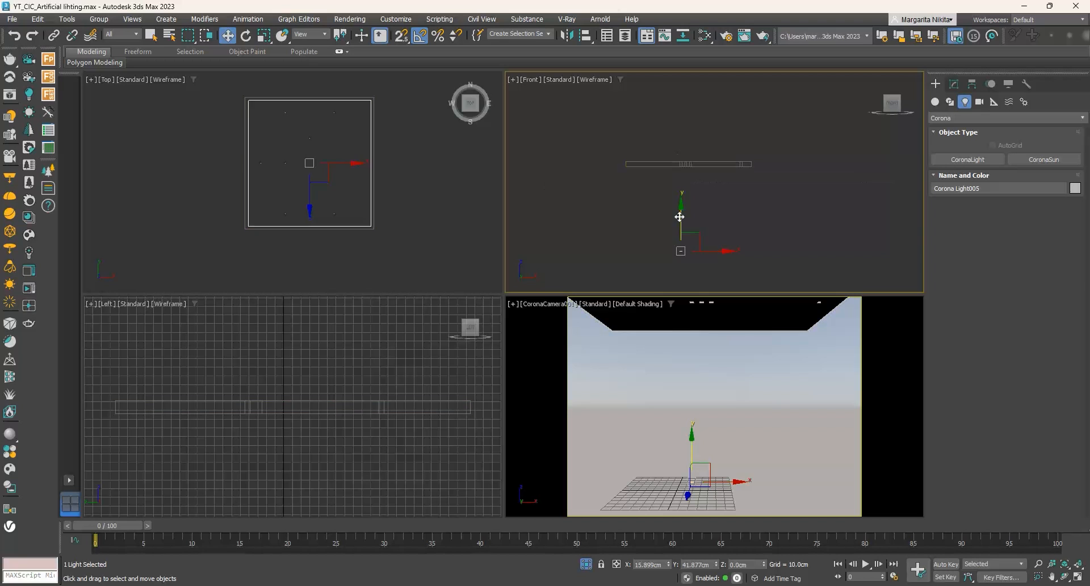
{"action": "left_click_drag", "start_coordinate": [688, 190], "coordinate": [692, 126]}
{"action": "scroll", "coordinate": [679, 168], "scroll_direction": "up", "scroll_amount": 4}
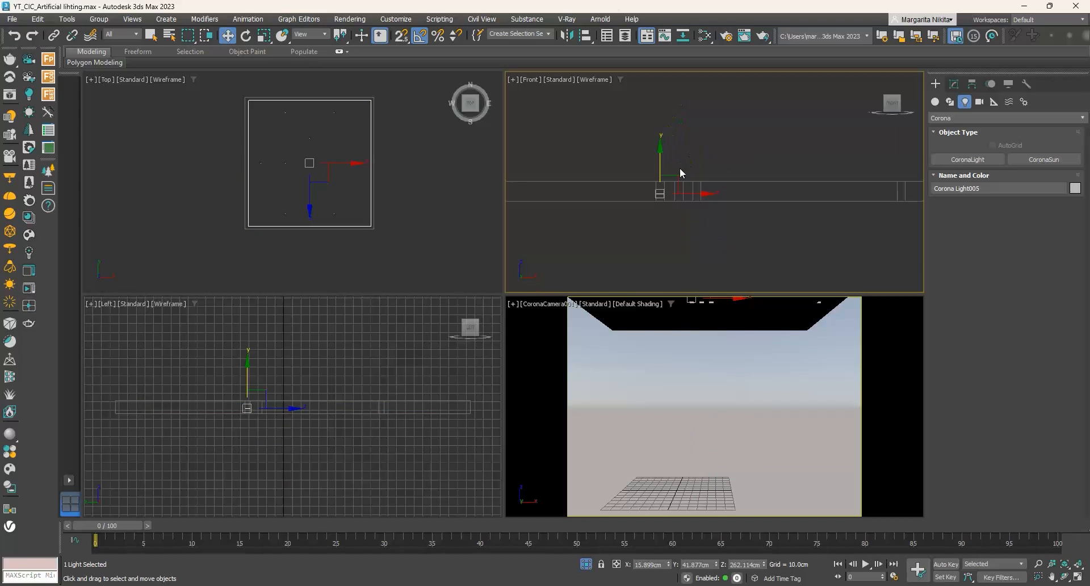
{"action": "left_click_drag", "start_coordinate": [653, 179], "coordinate": [652, 183]}
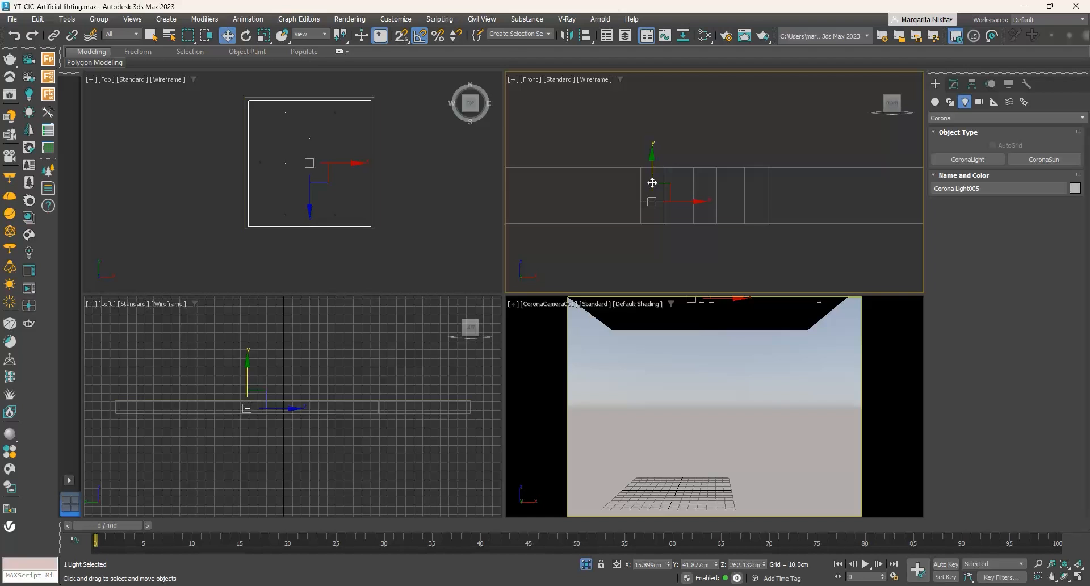
- Clone the light as instances into the second and third recesses of the row, centring the last one at about X 43.8 cm
{"action": "right_click", "coordinate": [399, 189]}
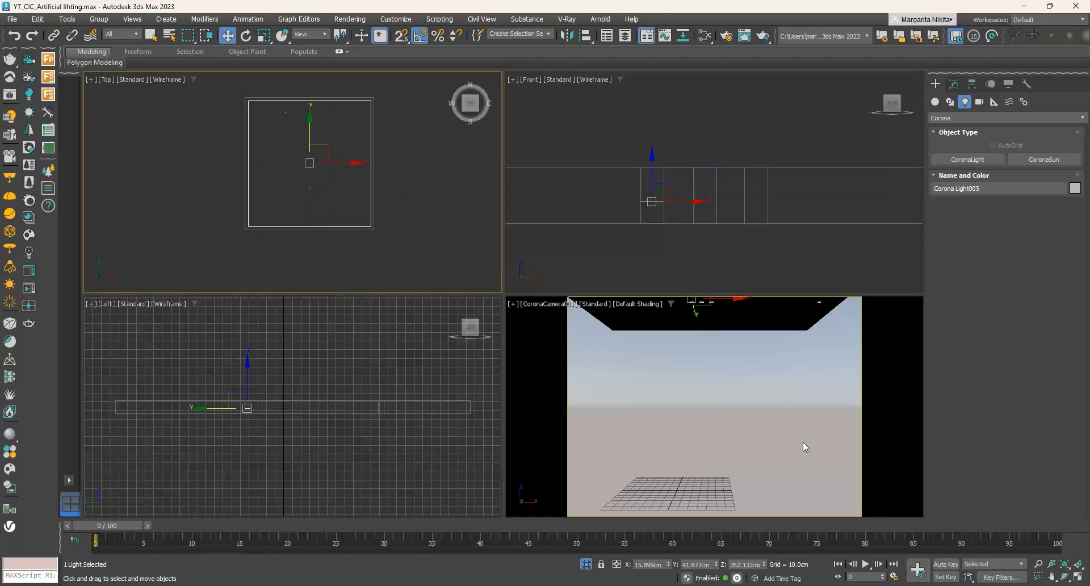
{"action": "left_click", "coordinate": [1077, 577]}
{"action": "scroll", "coordinate": [518, 253], "scroll_direction": "down", "scroll_amount": 5}
{"action": "scroll", "coordinate": [540, 243], "scroll_direction": "up", "scroll_amount": 2}
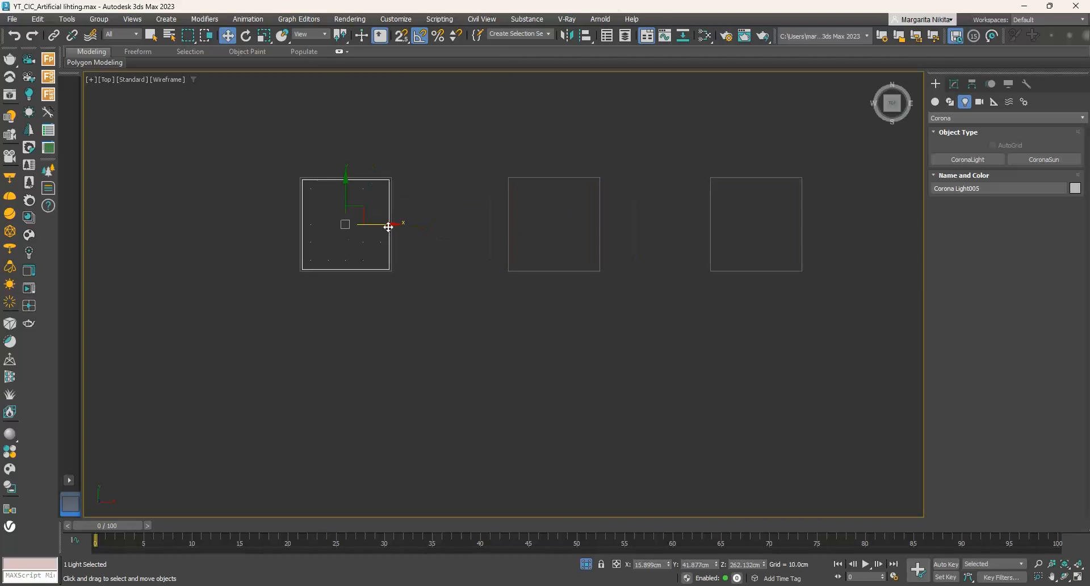
{"action": "left_click_drag", "start_coordinate": [387, 225], "coordinate": [597, 225], "text": "shift"}
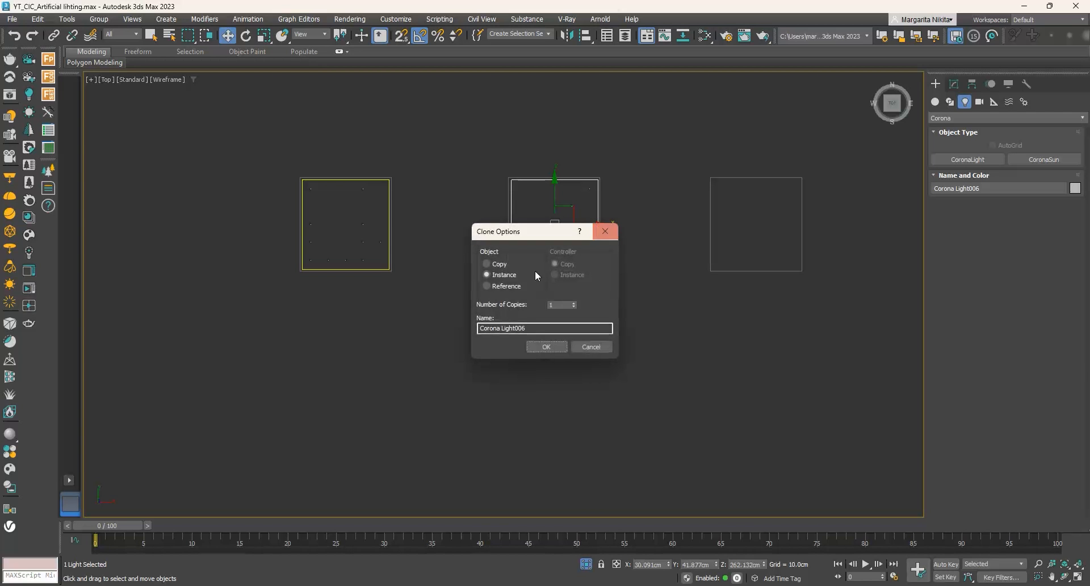
{"action": "left_click", "coordinate": [558, 348]}
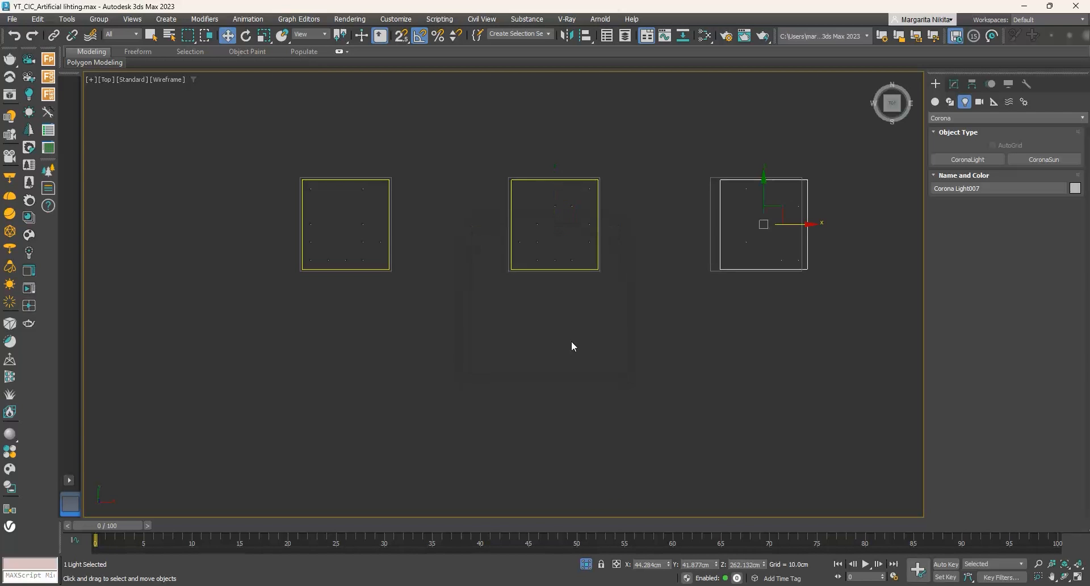
{"action": "middle_click_drag", "start_coordinate": [715, 263], "coordinate": [613, 268]}
{"action": "scroll", "coordinate": [675, 236], "scroll_direction": "up", "scroll_amount": 2}
{"action": "left_click_drag", "start_coordinate": [698, 228], "coordinate": [685, 226]}
{"action": "scroll", "coordinate": [497, 209], "scroll_direction": "down", "scroll_amount": 4}
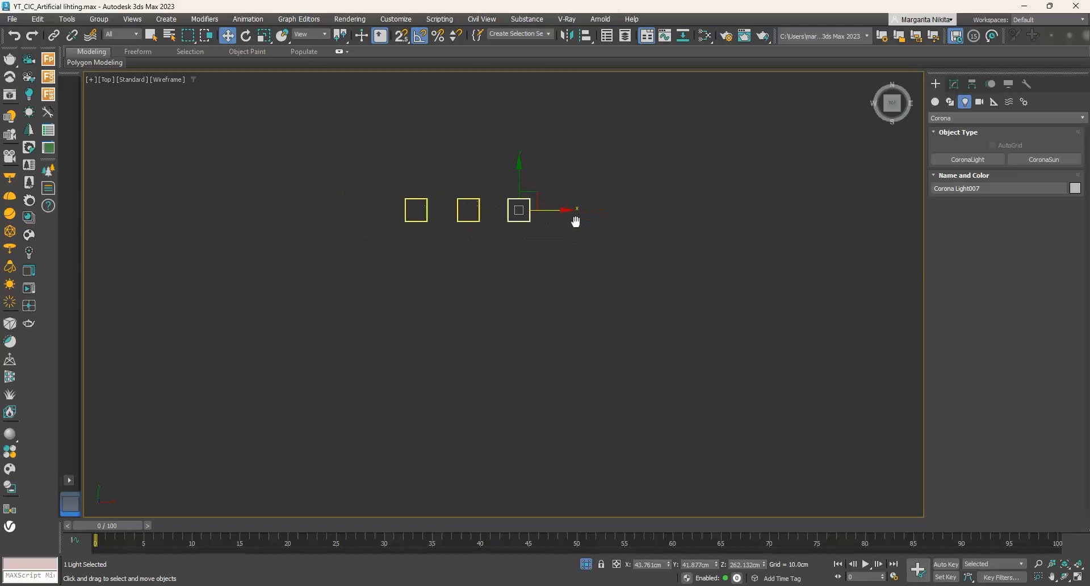
- Clone another light instance along X into the separate fourth ceiling recess and centre it at about X 198.6 cm
{"action": "middle_click_drag", "start_coordinate": [574, 222], "coordinate": [371, 261]}
{"action": "left_click_drag", "start_coordinate": [375, 262], "coordinate": [911, 259], "text": "shift"}
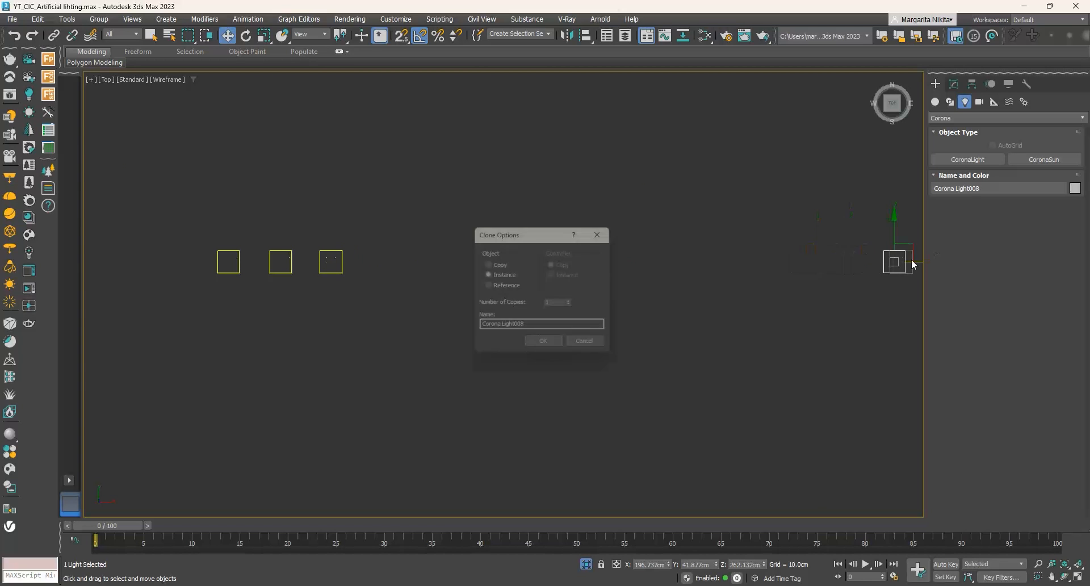
{"action": "left_click", "coordinate": [540, 348]}
{"action": "middle_click_drag", "start_coordinate": [788, 284], "coordinate": [535, 299]}
{"action": "scroll", "coordinate": [675, 269], "scroll_direction": "up", "scroll_amount": 3}
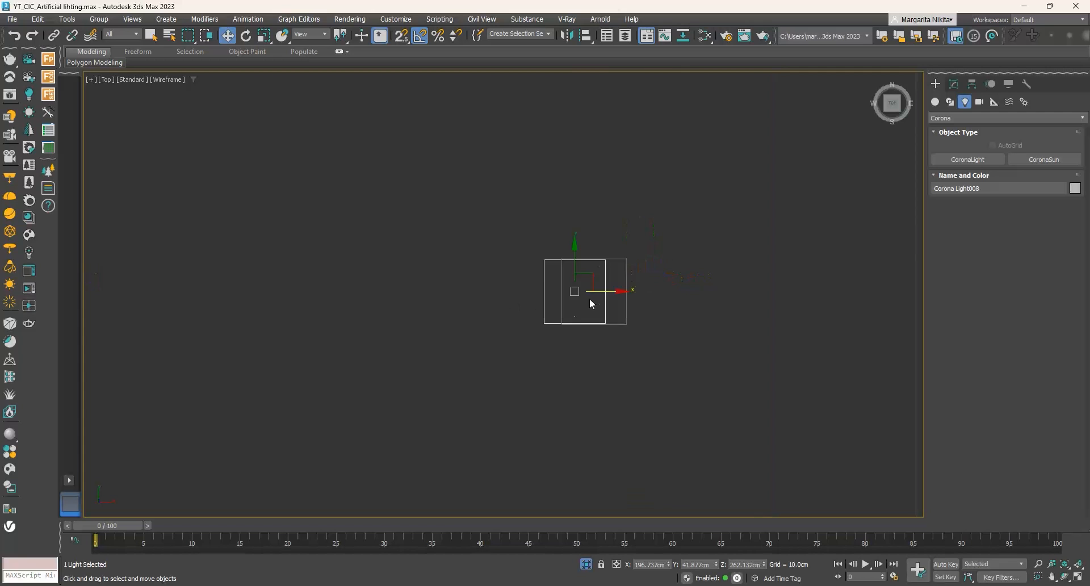
{"action": "scroll", "coordinate": [590, 299], "scroll_direction": "up", "scroll_amount": 3}
{"action": "left_click_drag", "start_coordinate": [592, 276], "coordinate": [645, 276]}
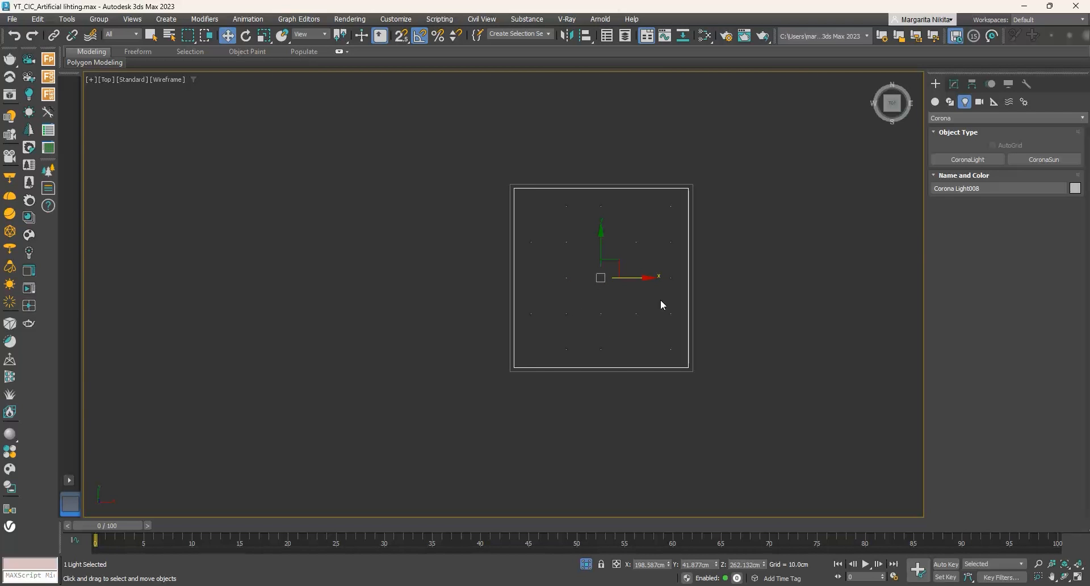
{"action": "left_click", "coordinate": [1077, 578]}
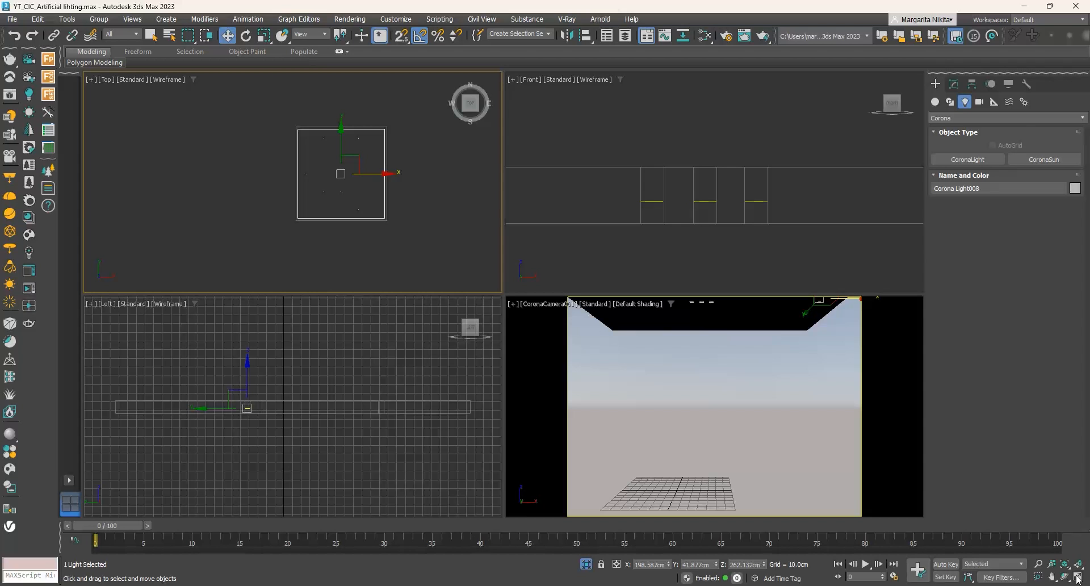
- Bring back the full scene from isolation and render the camera view with the four recessed ceiling lights
{"action": "right_click", "coordinate": [715, 350]}
{"action": "right_click", "coordinate": [745, 384]}
{"action": "left_click", "coordinate": [768, 289]}
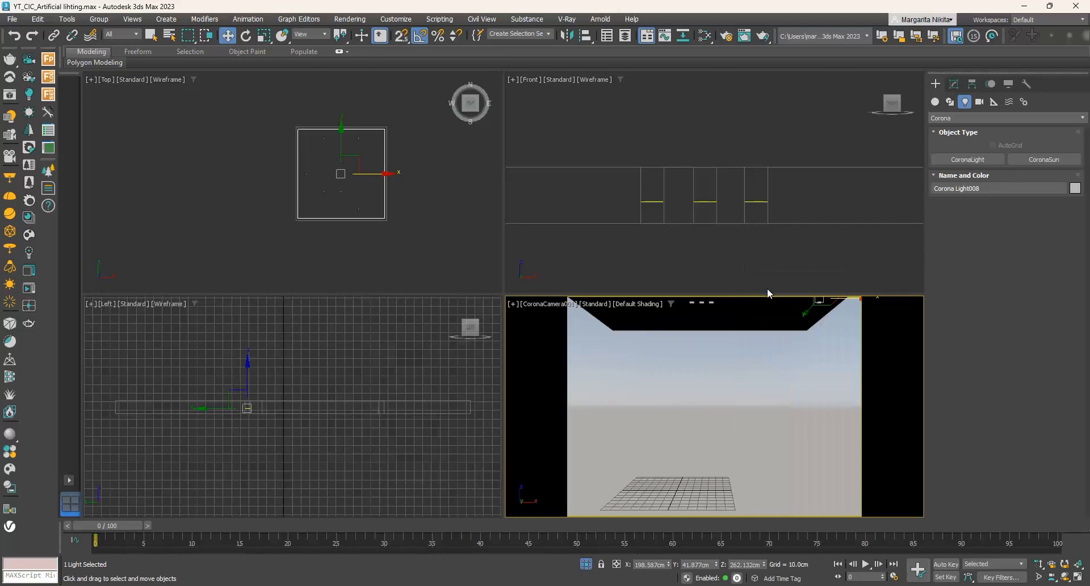
{"action": "left_click", "coordinate": [764, 39]}
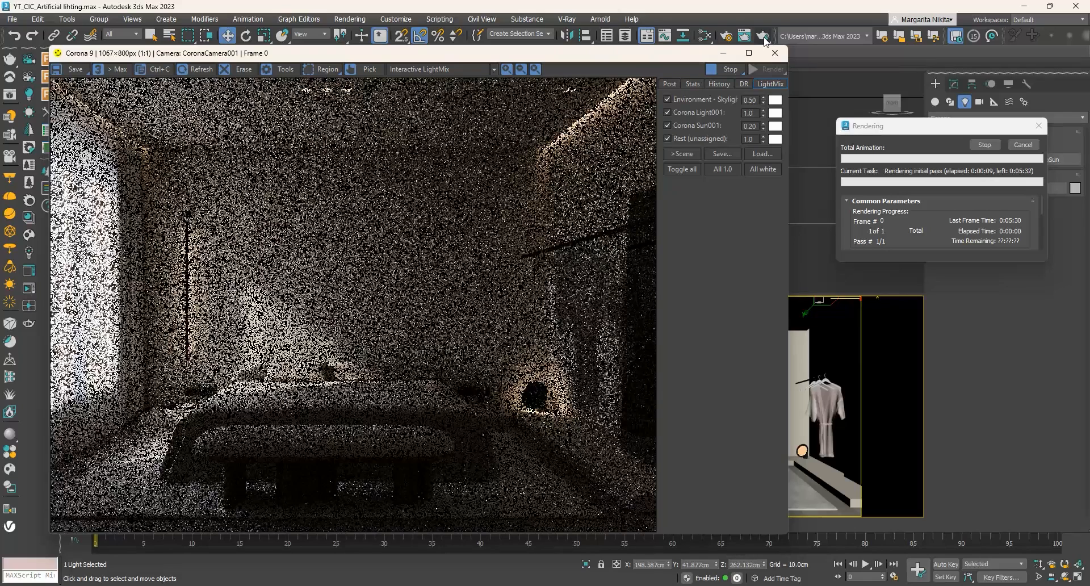
{"action": "left_click", "coordinate": [1035, 145]}
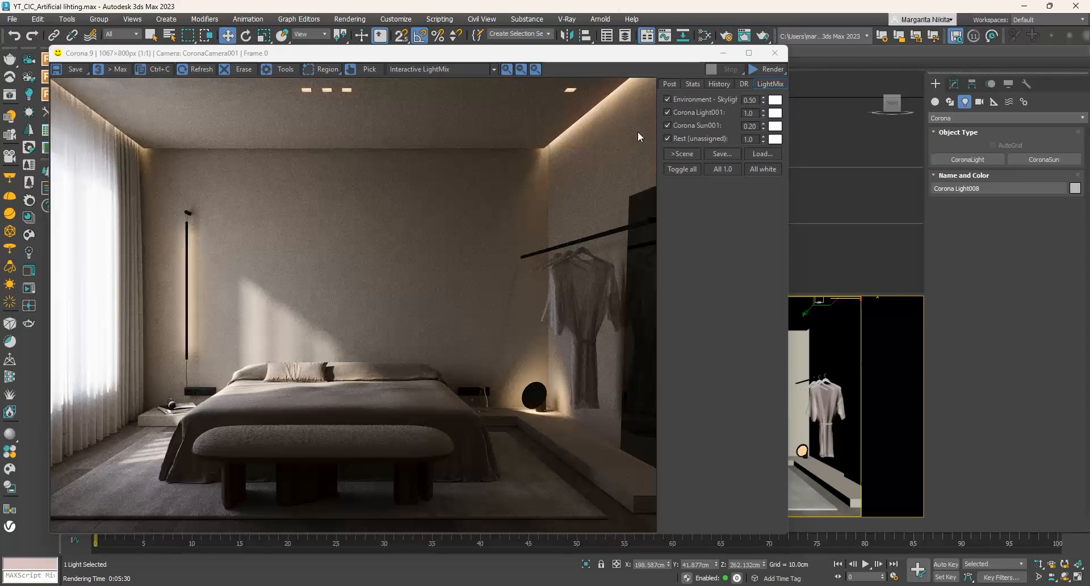
- Clone the fourth recess light below the ceiling at a height of about 247.2 cm and shift the clone to about X 212.5 cm
{"action": "left_click", "coordinate": [776, 53]}
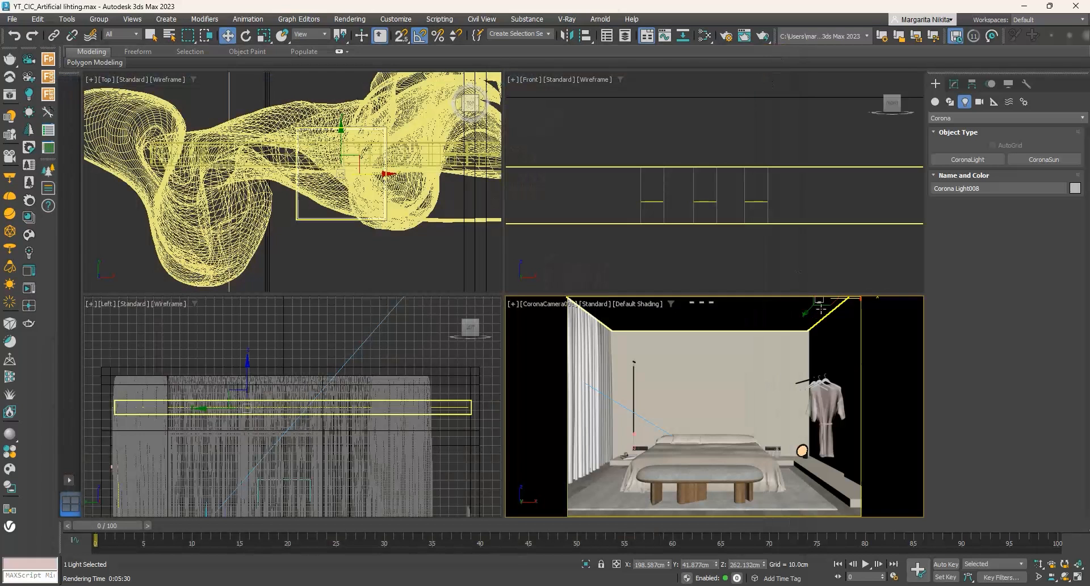
{"action": "scroll", "coordinate": [301, 137], "scroll_direction": "down", "scroll_amount": 5}
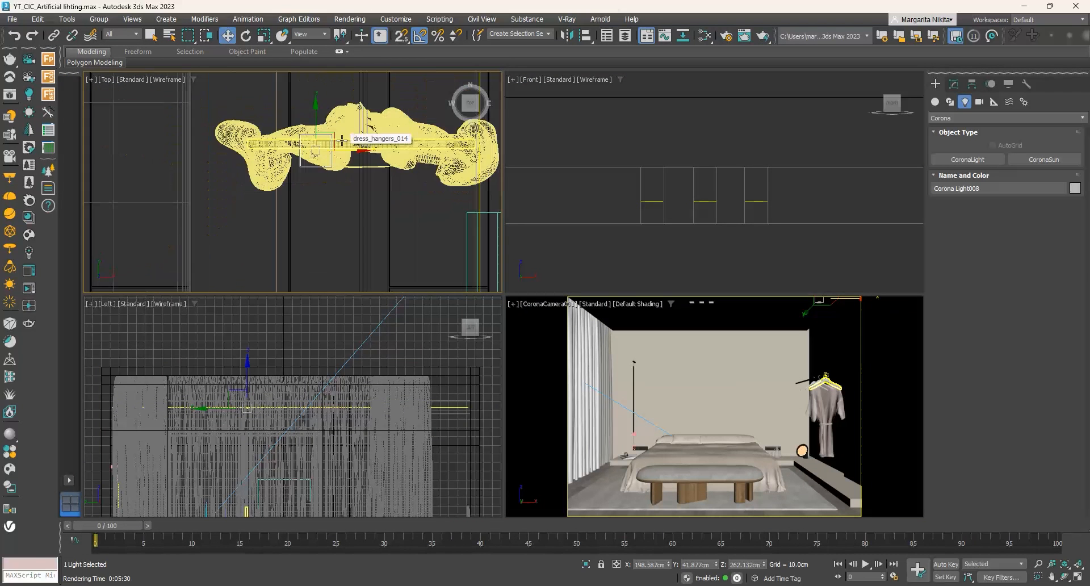
{"action": "scroll", "coordinate": [342, 139], "scroll_direction": "down", "scroll_amount": 3}
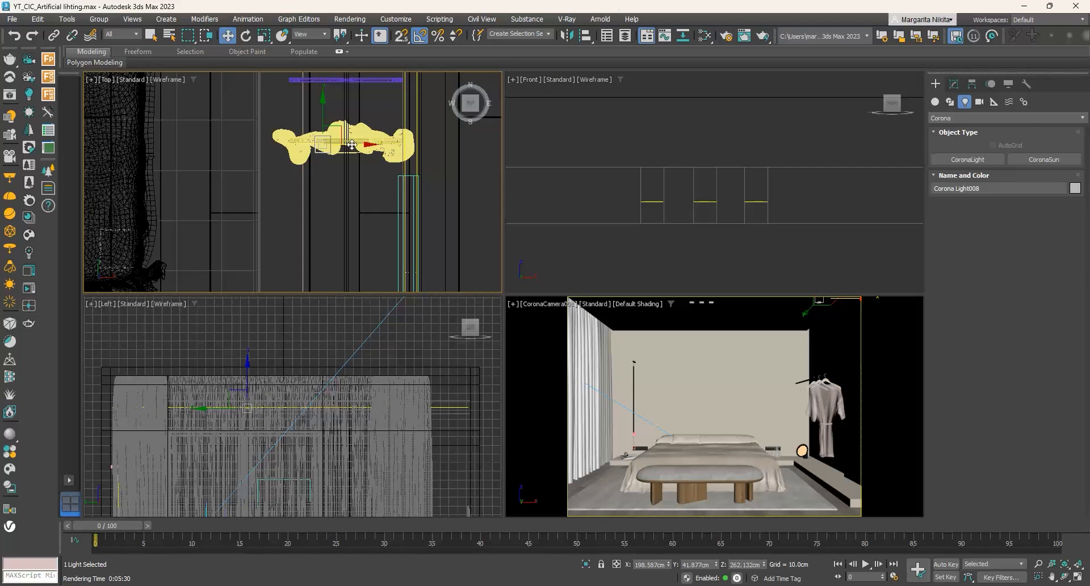
{"action": "scroll", "coordinate": [802, 136], "scroll_direction": "up", "scroll_amount": 8}
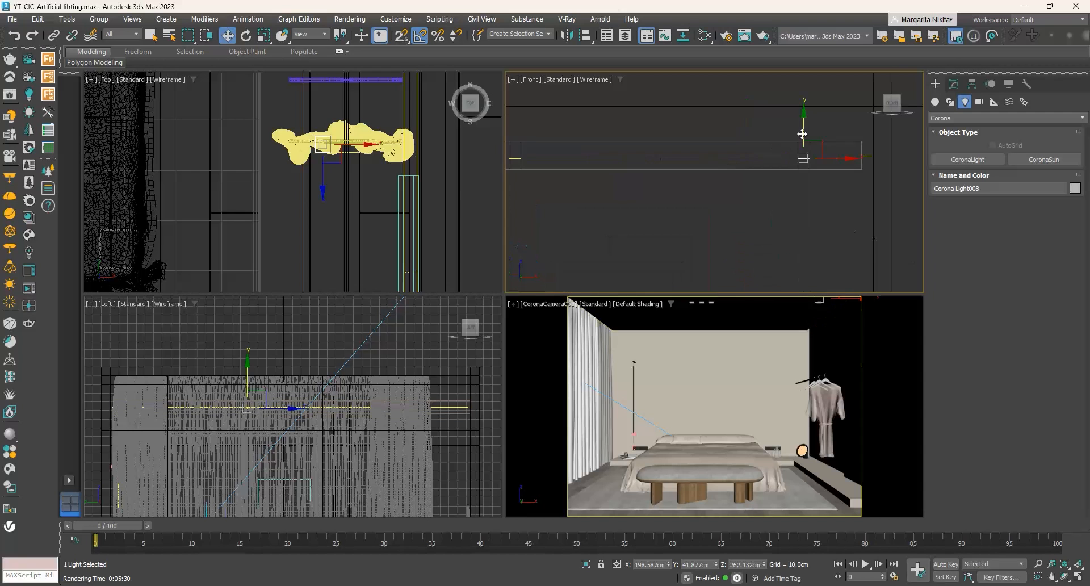
{"action": "left_click_drag", "start_coordinate": [802, 126], "coordinate": [802, 153], "text": "shift"}
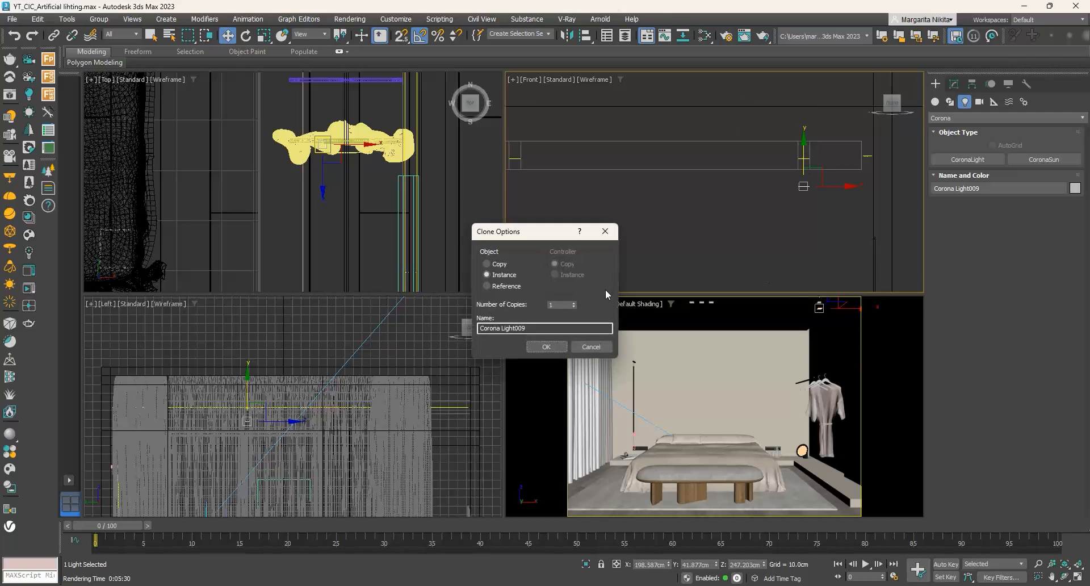
{"action": "left_click", "coordinate": [546, 347]}
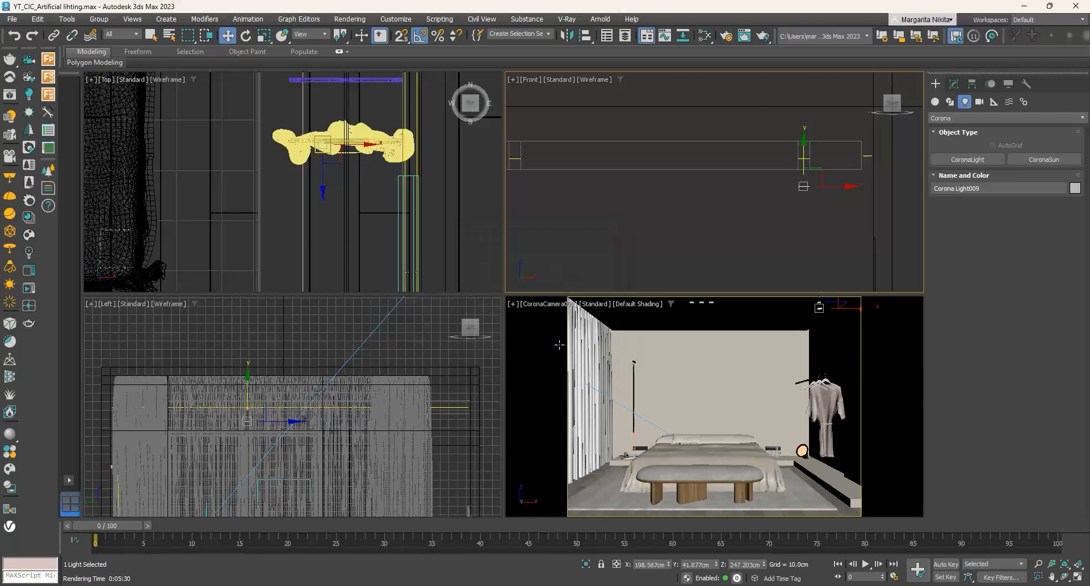
{"action": "left_click_drag", "start_coordinate": [812, 184], "coordinate": [873, 183]}
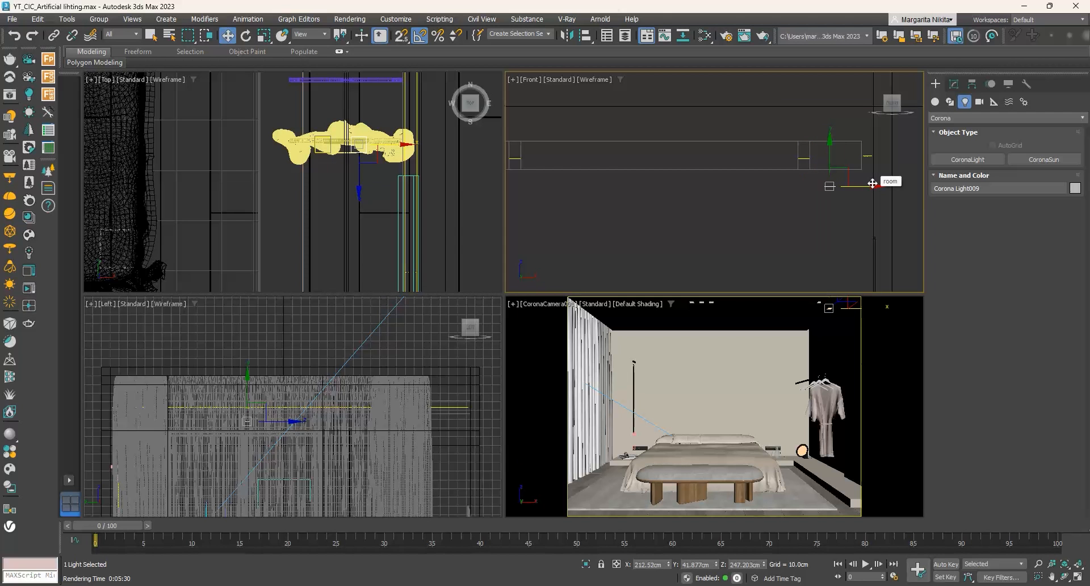
- Load the Real-IES_bold.ies profile into the cloned light below the ceiling and render the camera view
{"action": "left_click", "coordinate": [954, 84]}
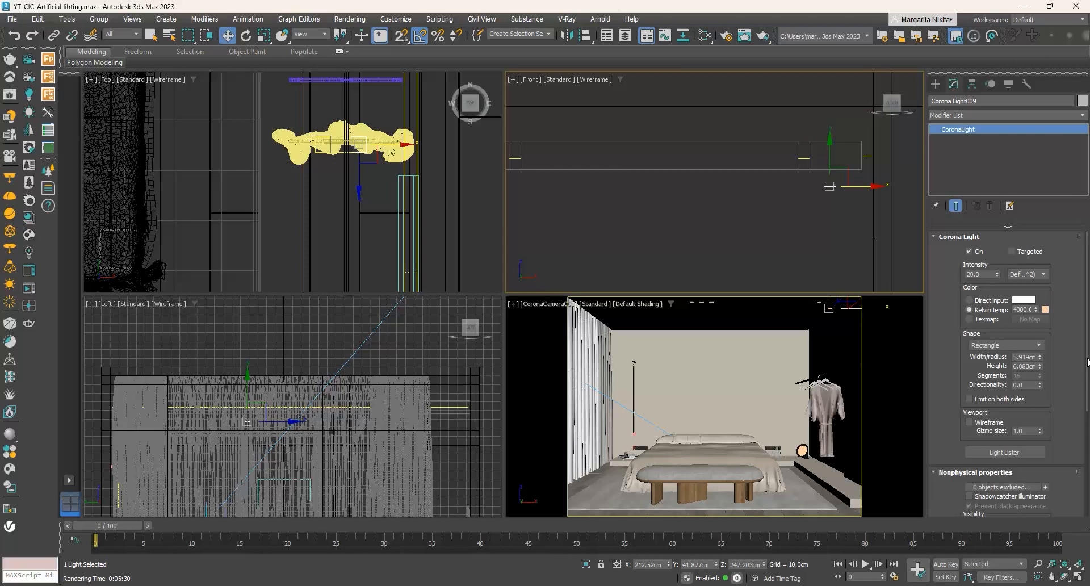
{"action": "left_click_drag", "start_coordinate": [1088, 364], "coordinate": [1088, 484]}
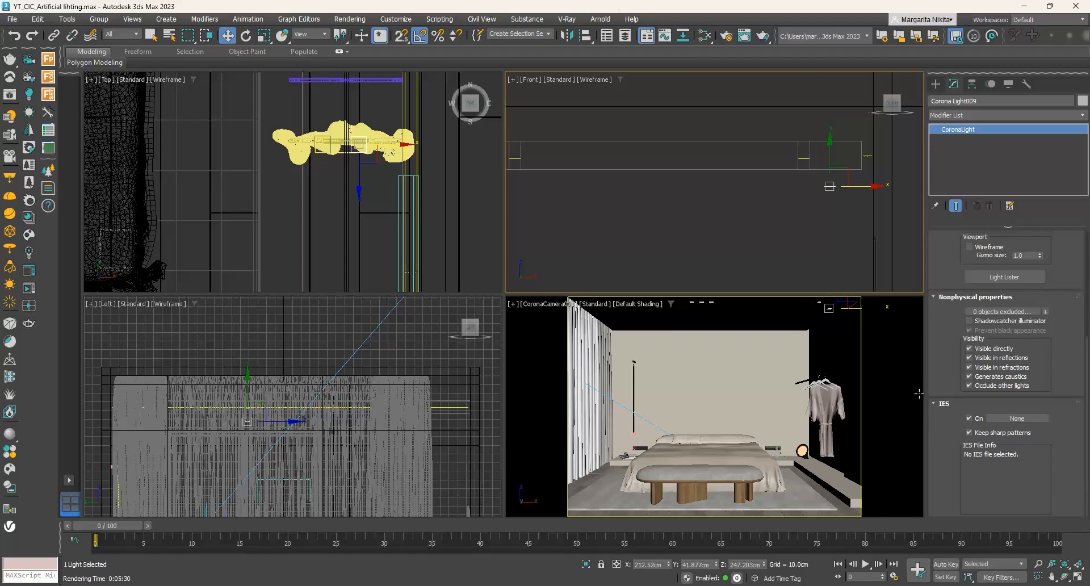
{"action": "left_click", "coordinate": [1018, 420]}
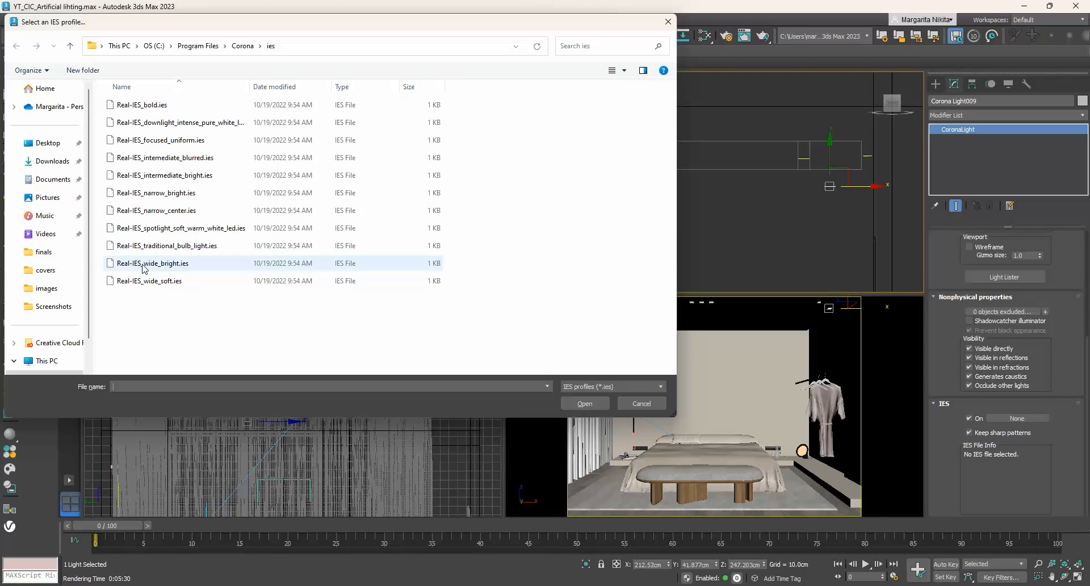
{"action": "left_click", "coordinate": [147, 105]}
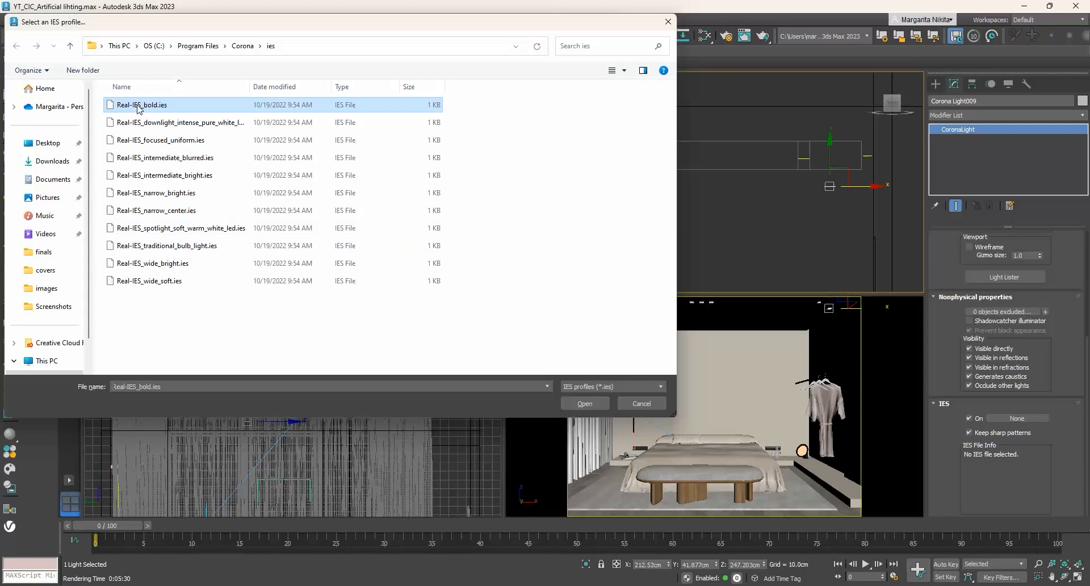
{"action": "left_click", "coordinate": [590, 403]}
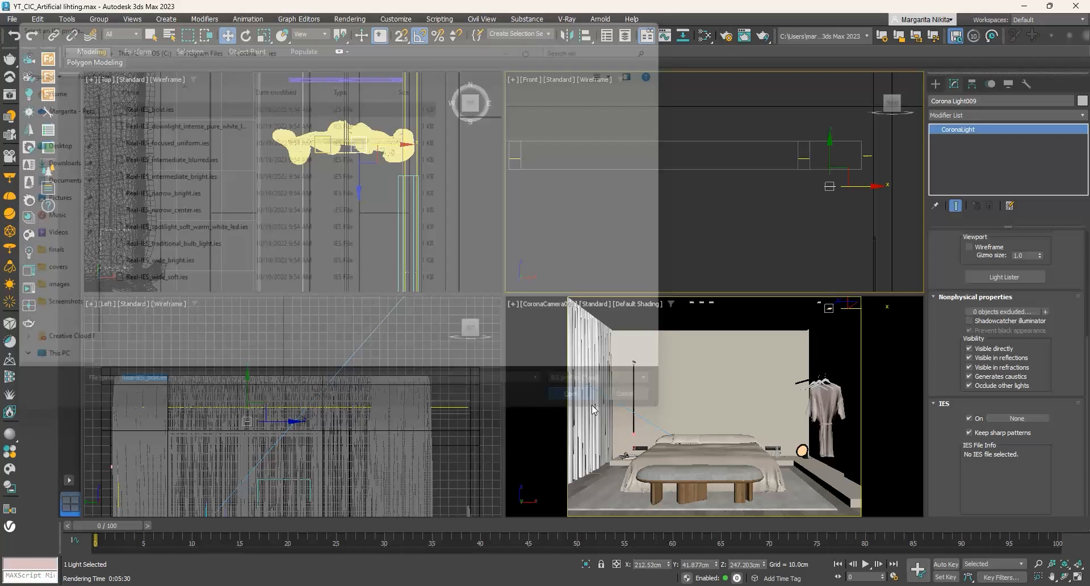
{"action": "left_click", "coordinate": [764, 36]}
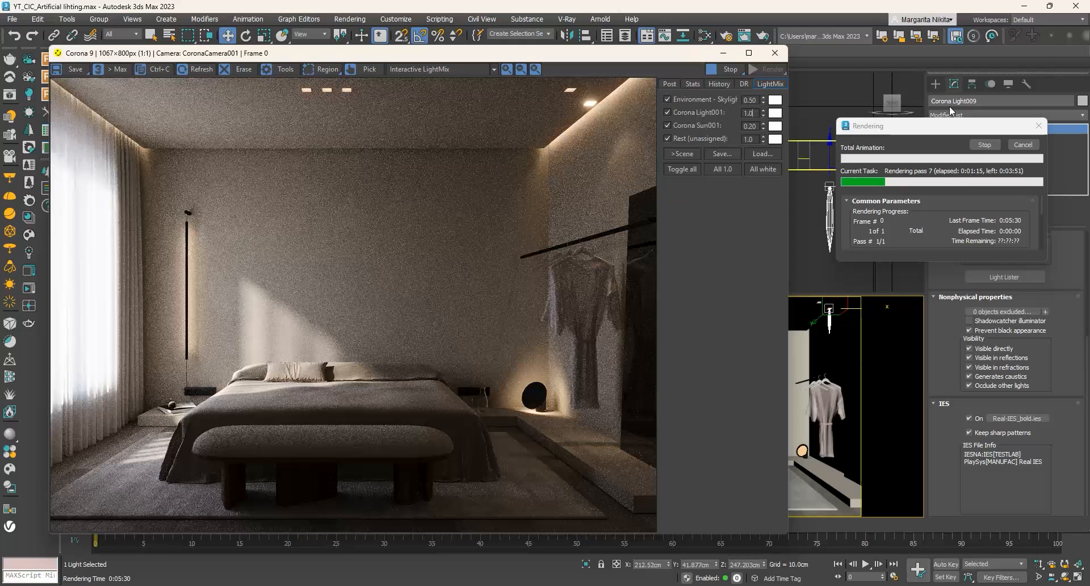
- Stop the running render, set the IES light's intensity to 50 and render the camera view again
{"action": "left_click", "coordinate": [1019, 145]}
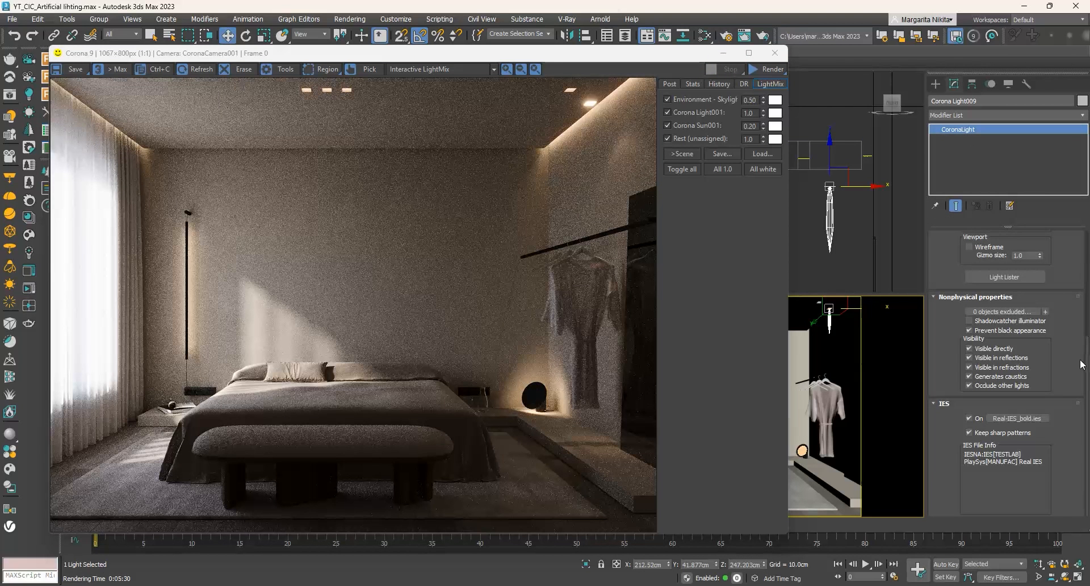
{"action": "scroll", "coordinate": [1081, 363], "scroll_direction": "up", "scroll_amount": 5}
{"action": "double_click", "coordinate": [981, 274]}
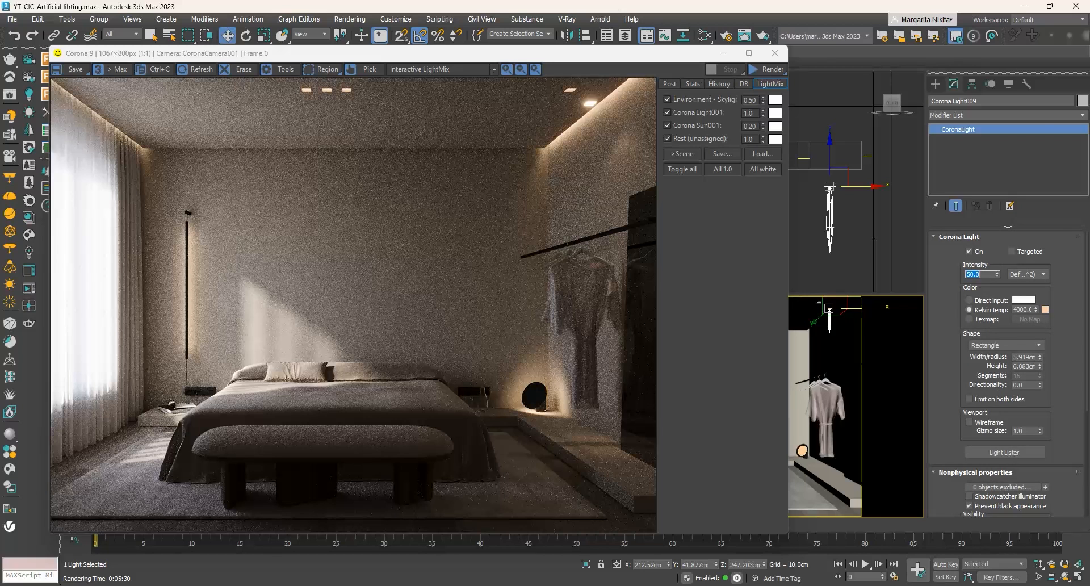
{"action": "left_click", "coordinate": [776, 71]}
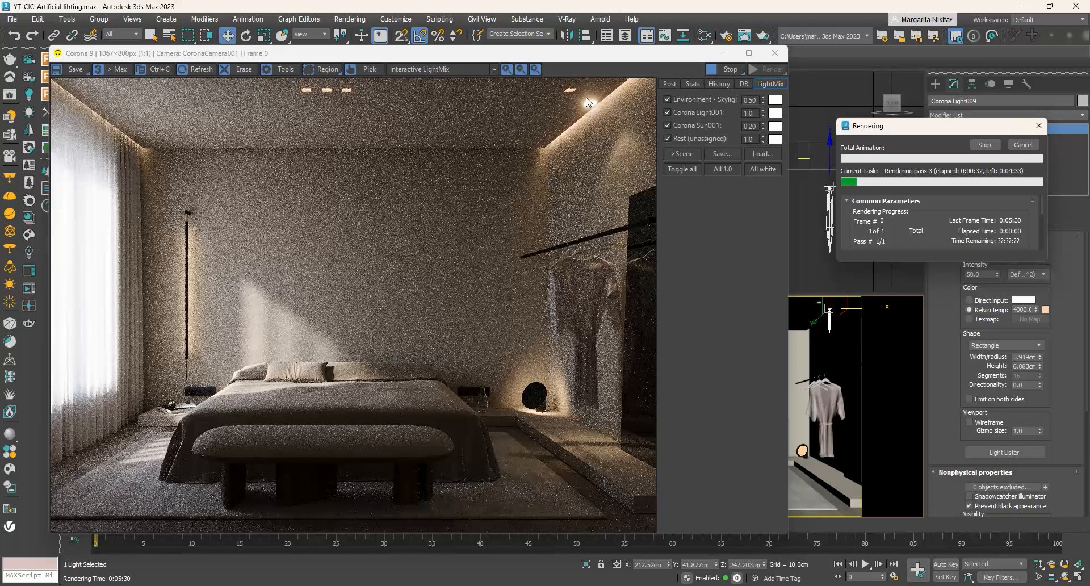
- Stop the render, make the IES light not directly visible and render the camera view again
{"action": "left_click", "coordinate": [1023, 147]}
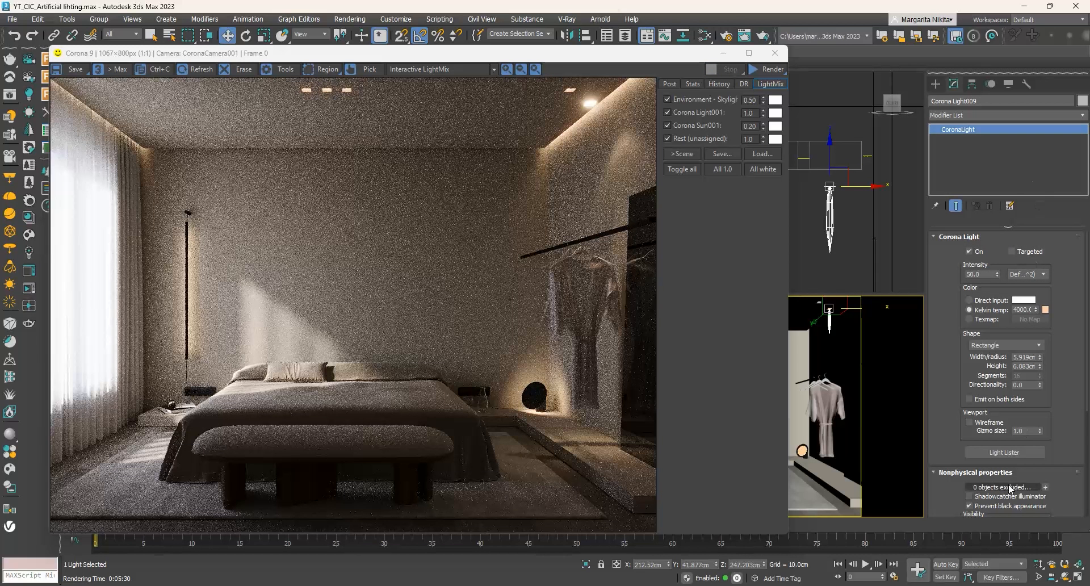
{"action": "left_click_drag", "start_coordinate": [1048, 475], "coordinate": [1065, 367]}
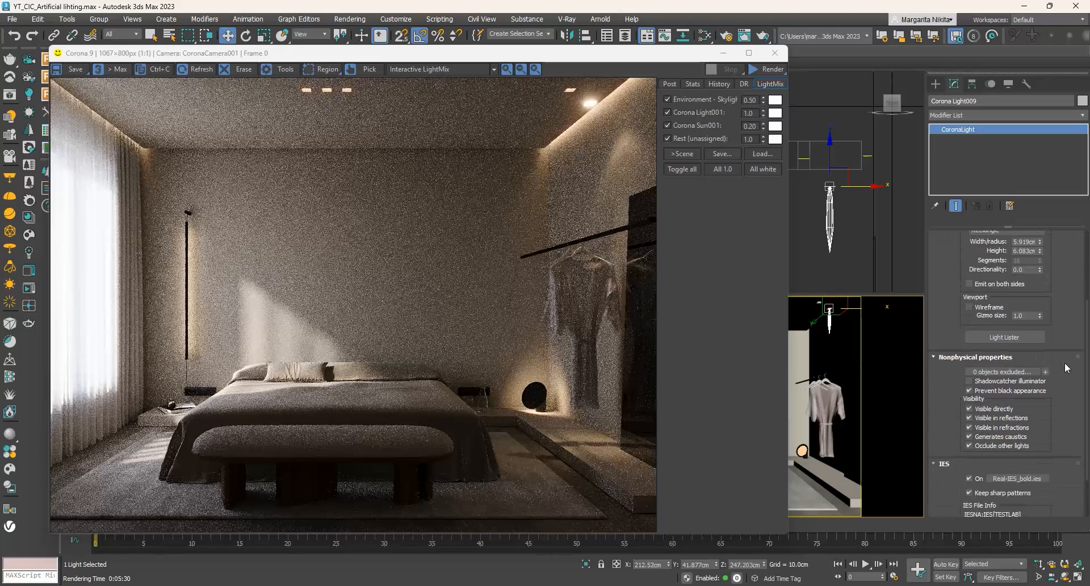
{"action": "left_click", "coordinate": [980, 409]}
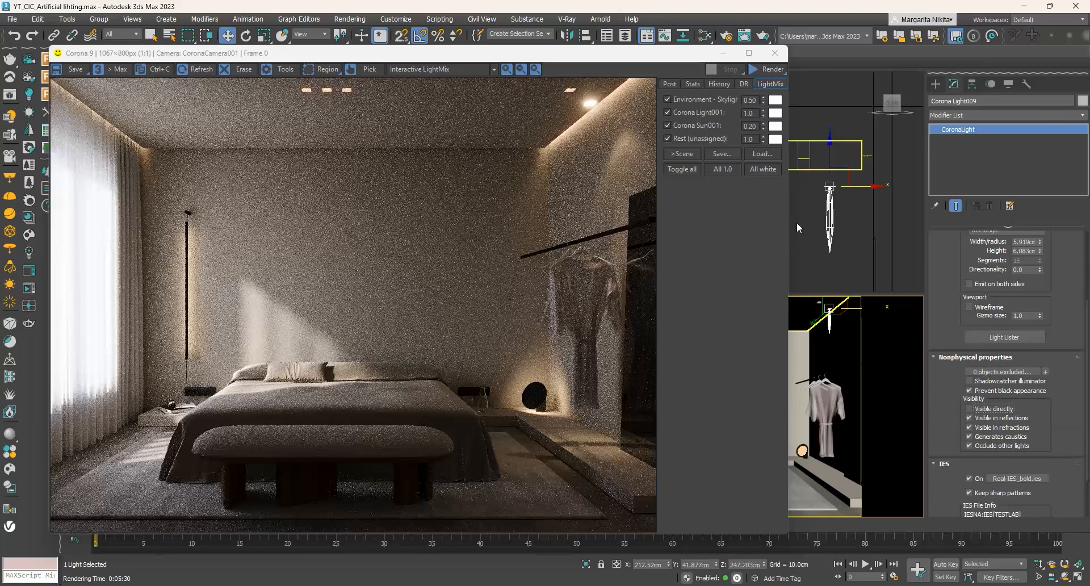
{"action": "left_click", "coordinate": [772, 68]}
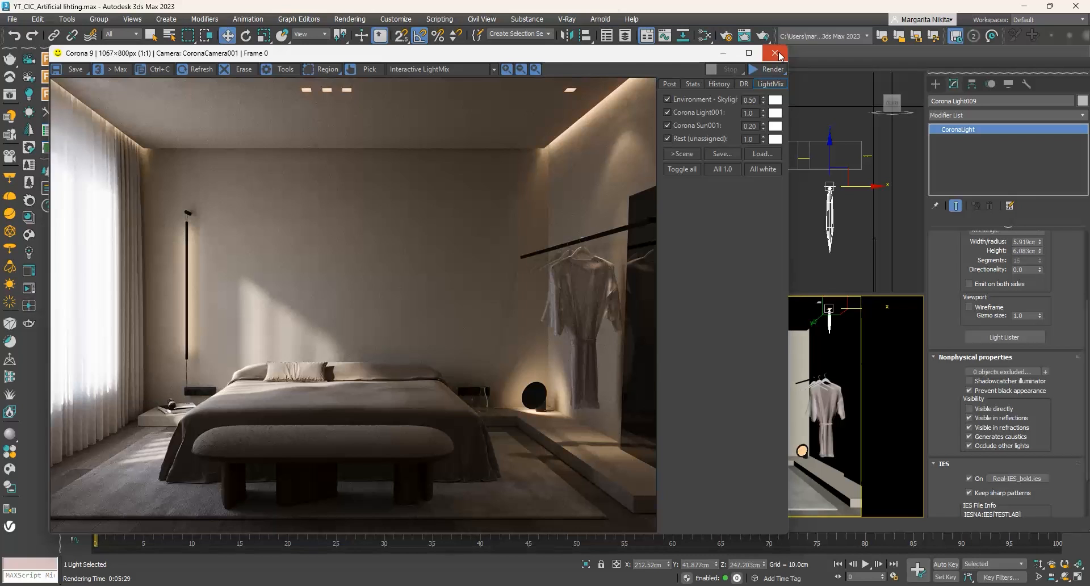
{"action": "left_click", "coordinate": [777, 55]}
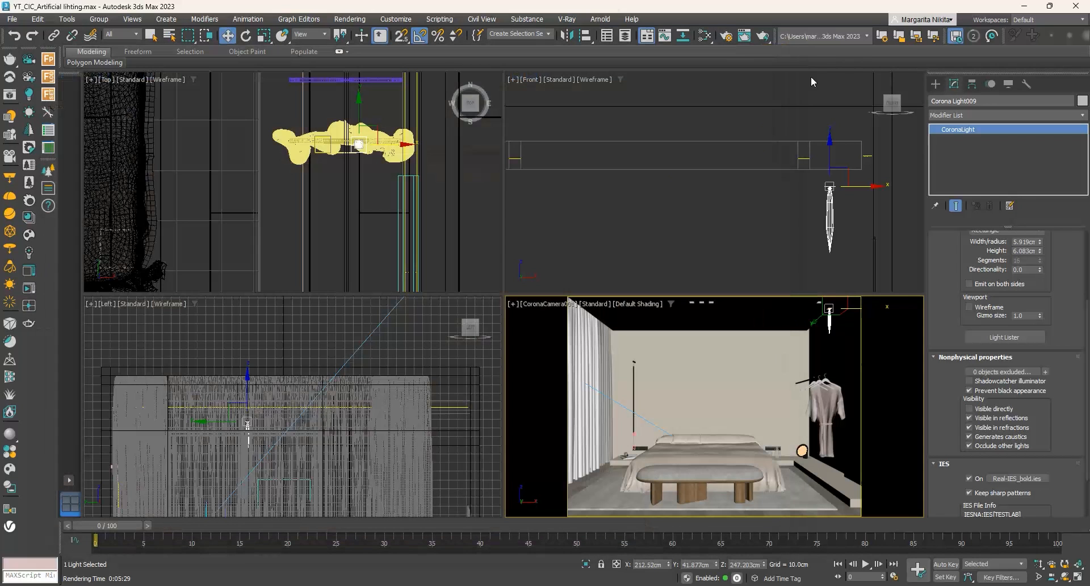
- Replace the light's IES profile with Real-IES_downlight_intense_pure_white_led.ies and render the camera view
{"action": "left_click", "coordinate": [1016, 478]}
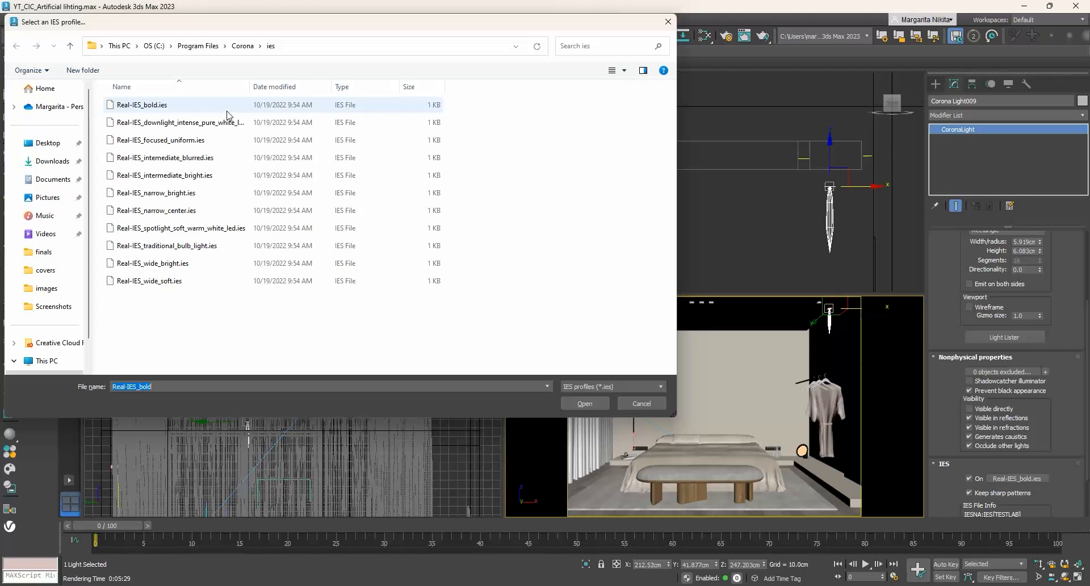
{"action": "left_click", "coordinate": [173, 127]}
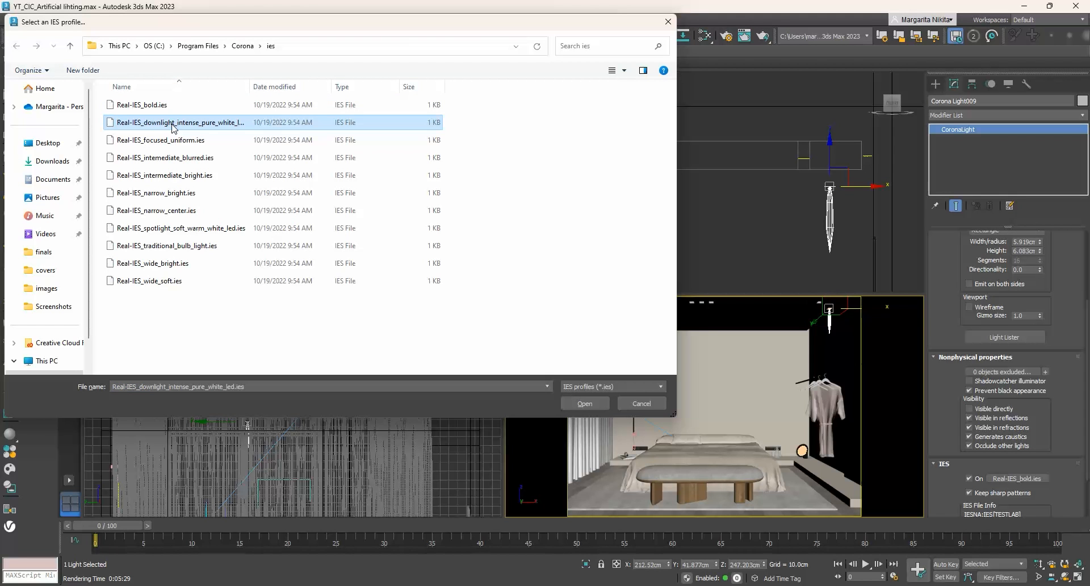
{"action": "left_click", "coordinate": [588, 403]}
{"action": "left_click", "coordinate": [762, 36]}
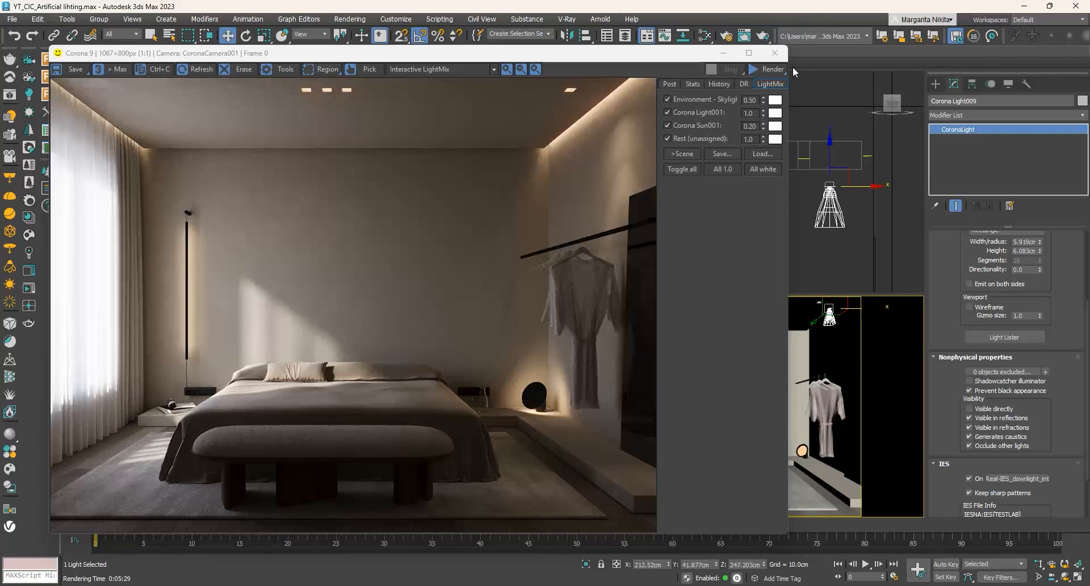
- Regenerate the LightMix layers separated by instanced lights and render the camera view
{"action": "left_click", "coordinate": [732, 37]}
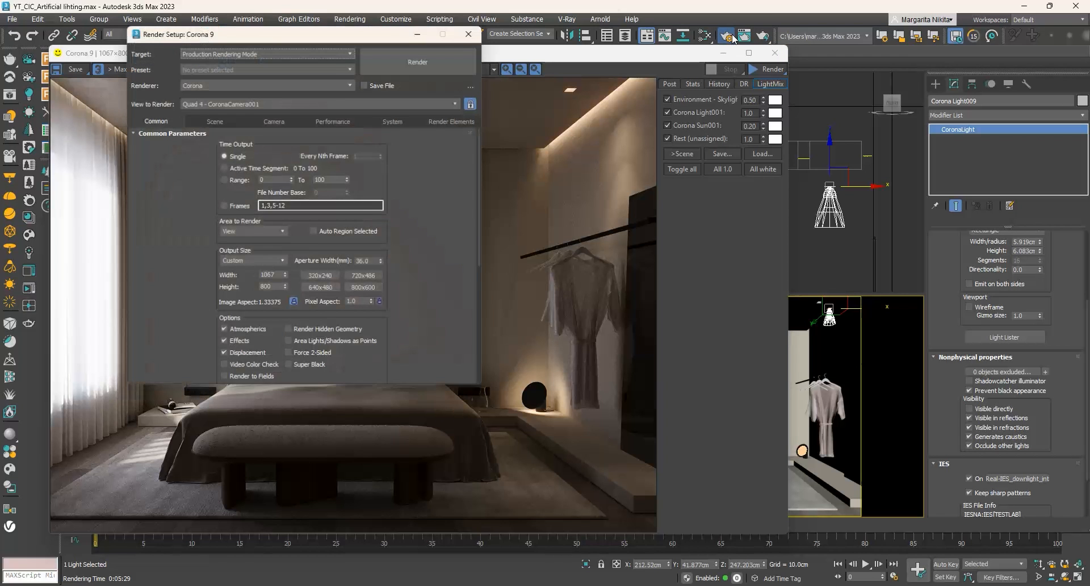
{"action": "left_click", "coordinate": [203, 121]}
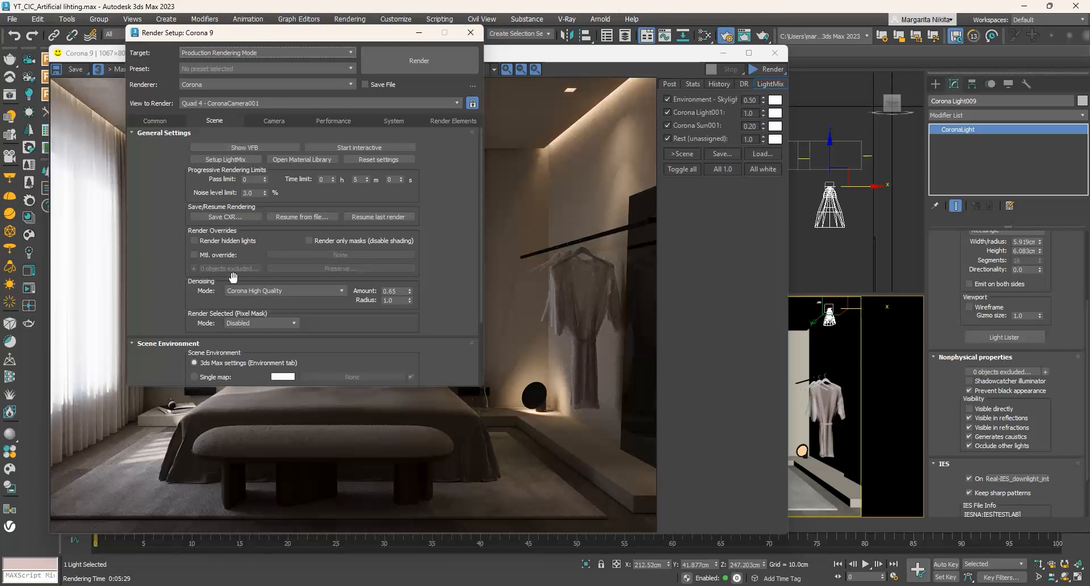
{"action": "left_click", "coordinate": [225, 159]}
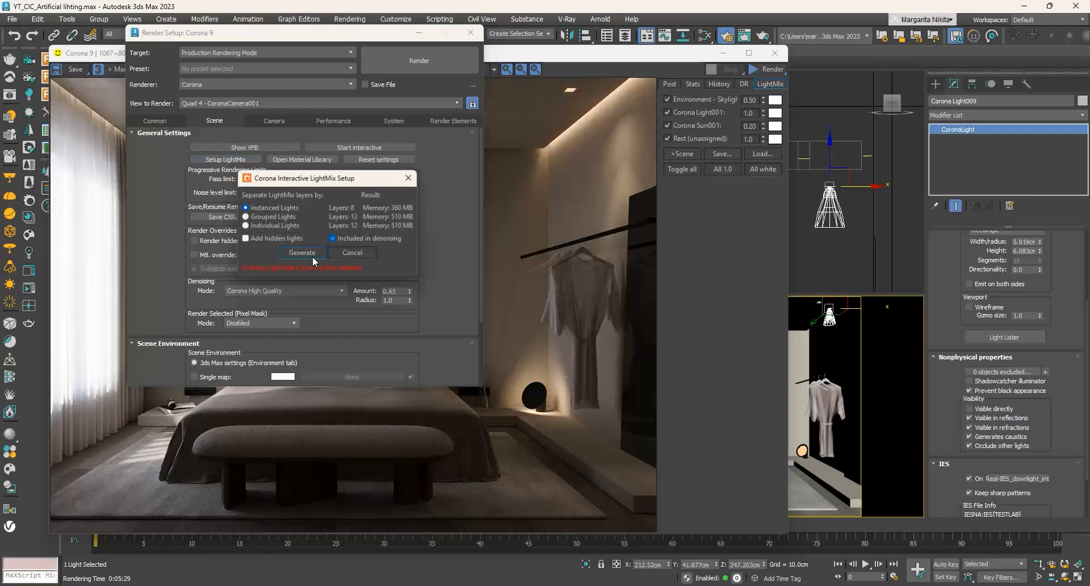
{"action": "left_click", "coordinate": [299, 253]}
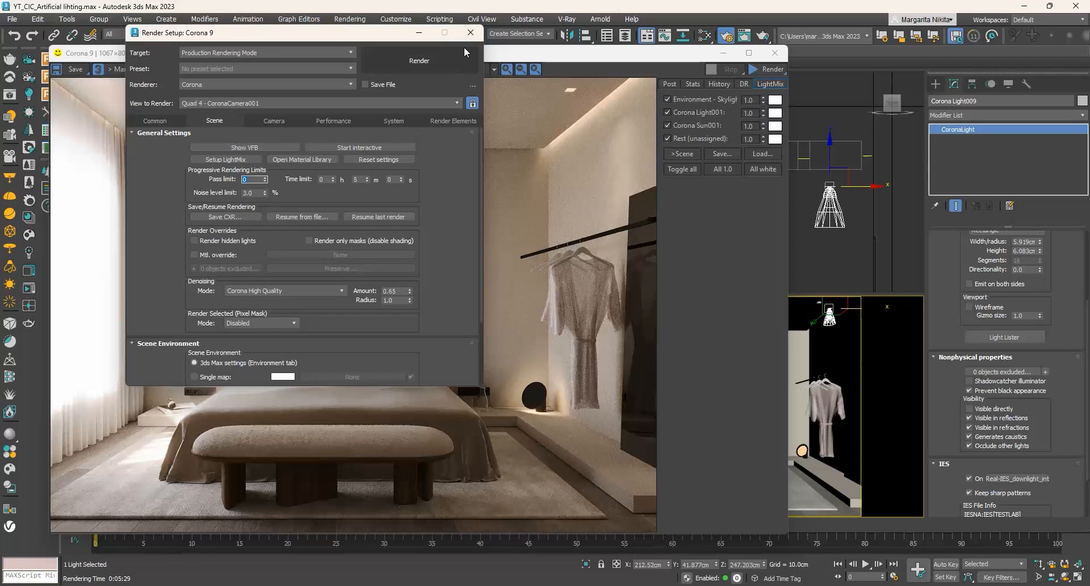
{"action": "left_click", "coordinate": [470, 33]}
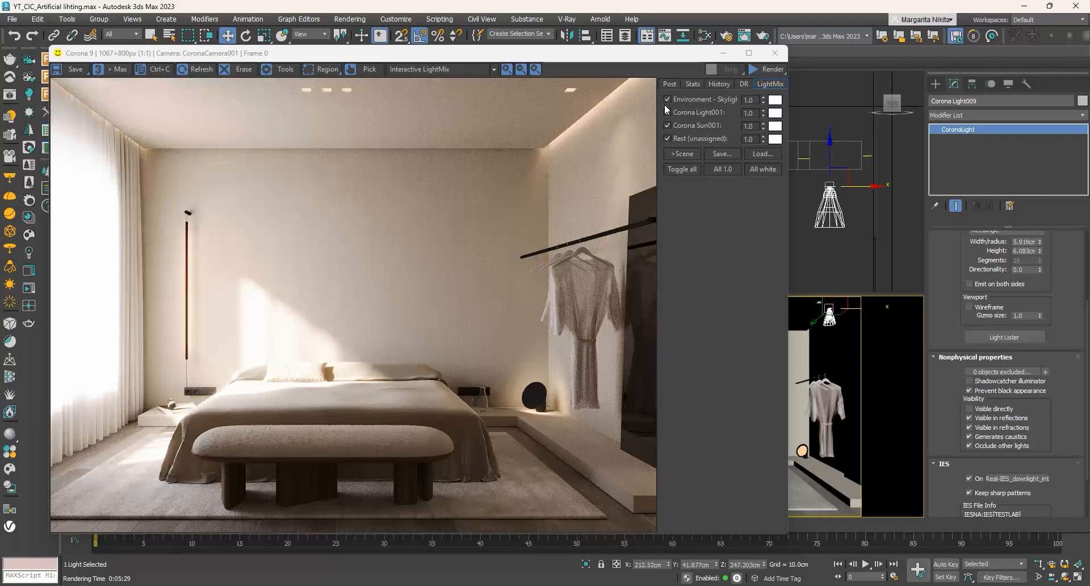
{"action": "left_click", "coordinate": [772, 69]}
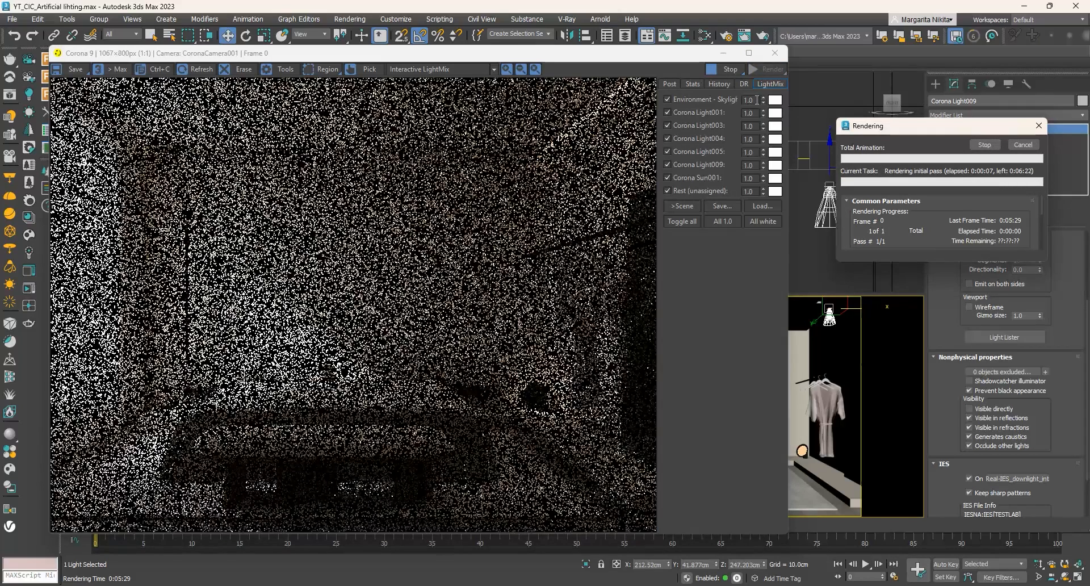
- Set the LightMix intensities to 0.5 for the environment skylight and 0.2 for Corona Sun001
{"action": "left_click_drag", "start_coordinate": [757, 100], "coordinate": [729, 99]}
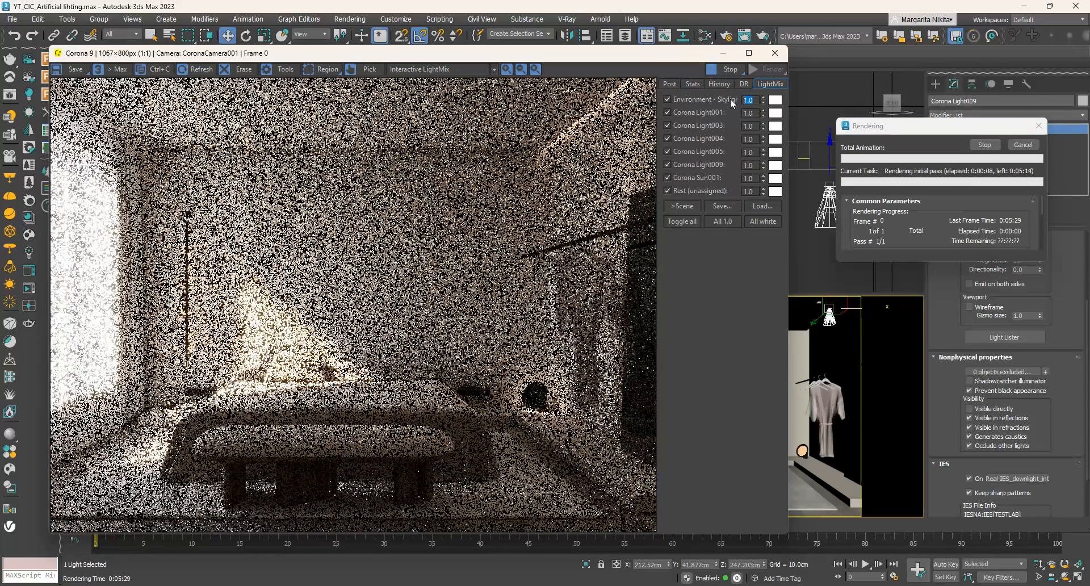
{"action": "type", "text": ".5"}
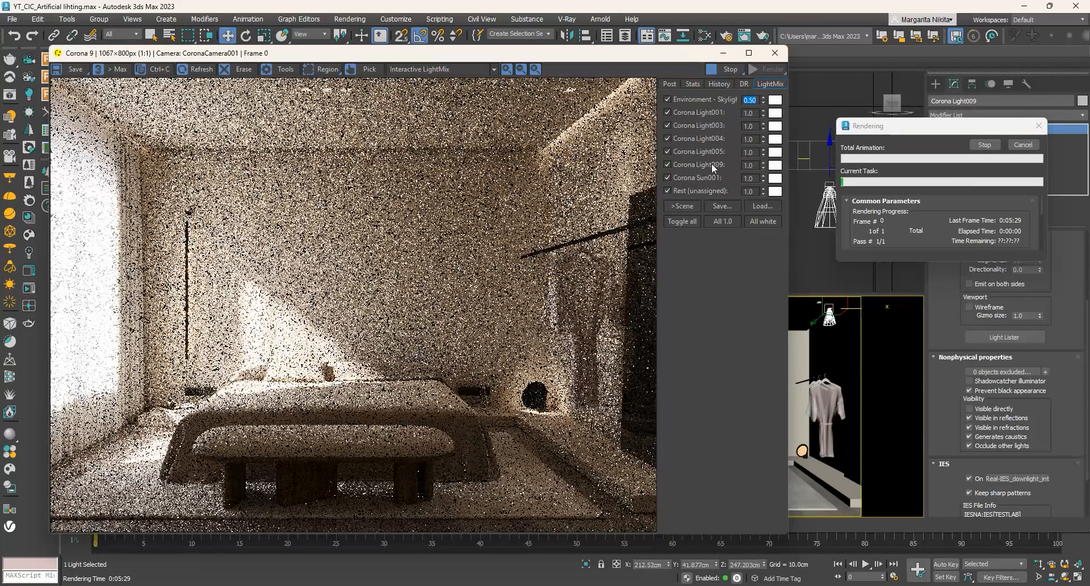
{"action": "double_click", "coordinate": [741, 177]}
{"action": "type", "text": ".2"}
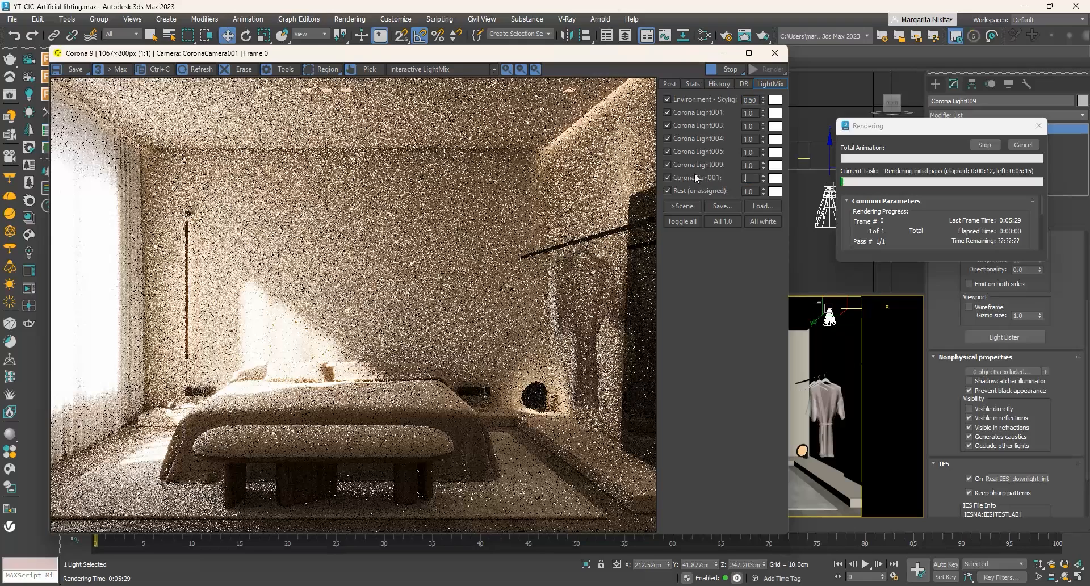
{"action": "key", "text": "Return"}
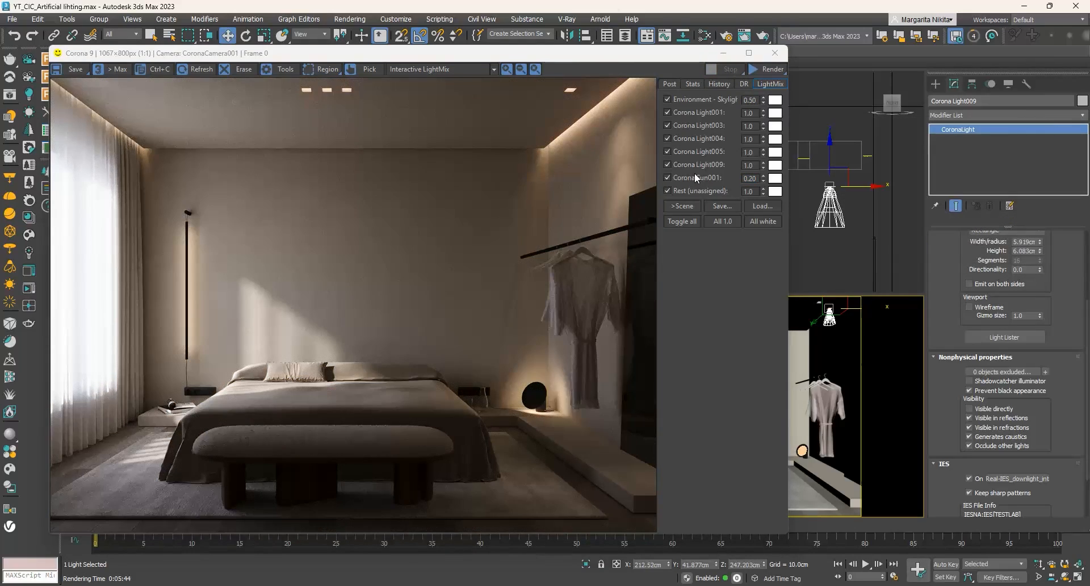
- Switch the LightMix layers Corona Light001, 003, 004, 005 and 009 off and back on to compare each light's contribution
{"action": "left_click", "coordinate": [668, 113]}
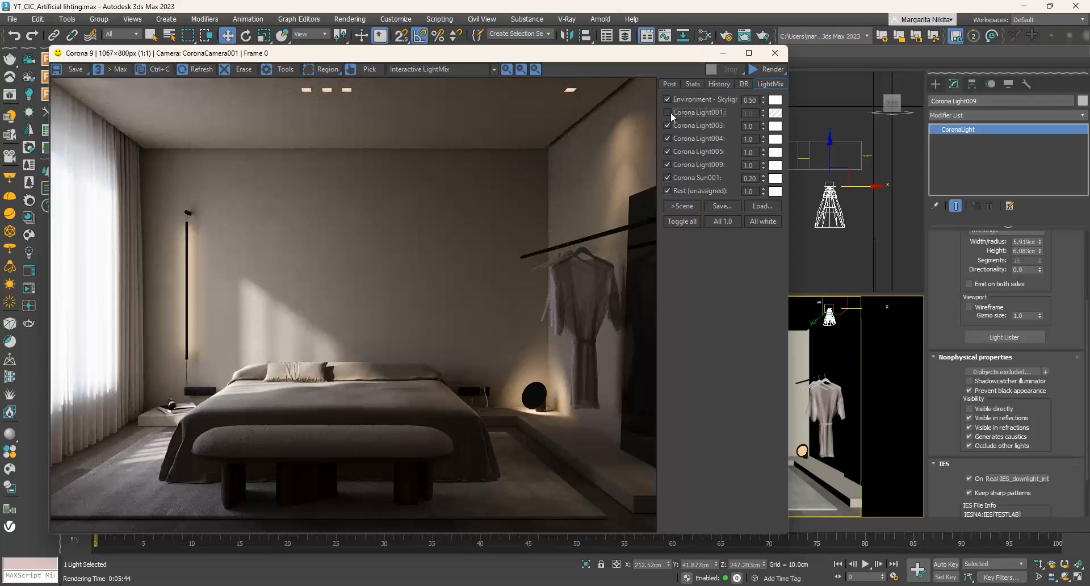
{"action": "left_click", "coordinate": [668, 112]}
{"action": "left_click", "coordinate": [668, 124]}
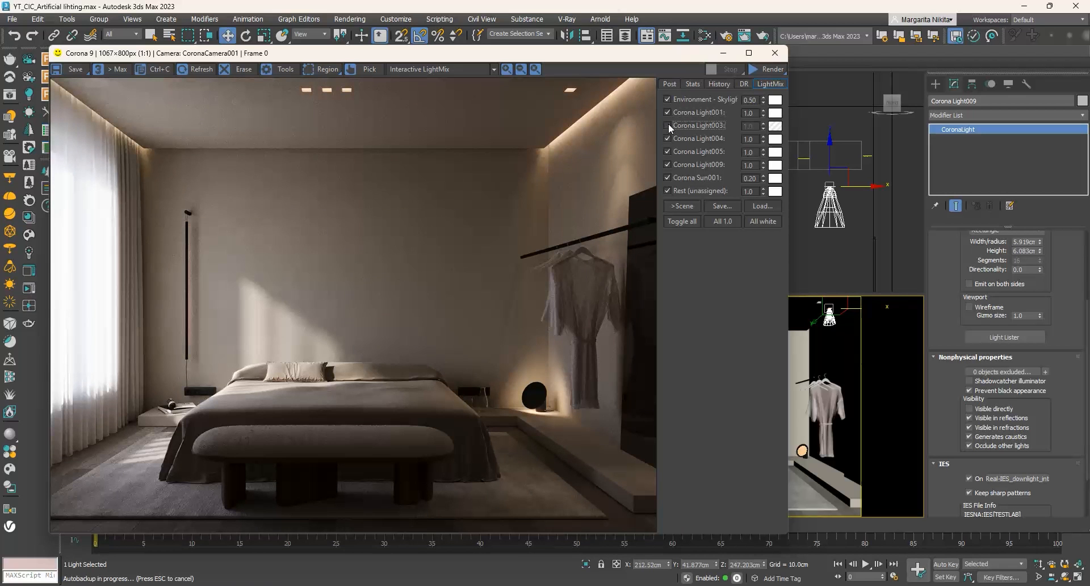
{"action": "left_click", "coordinate": [668, 125]}
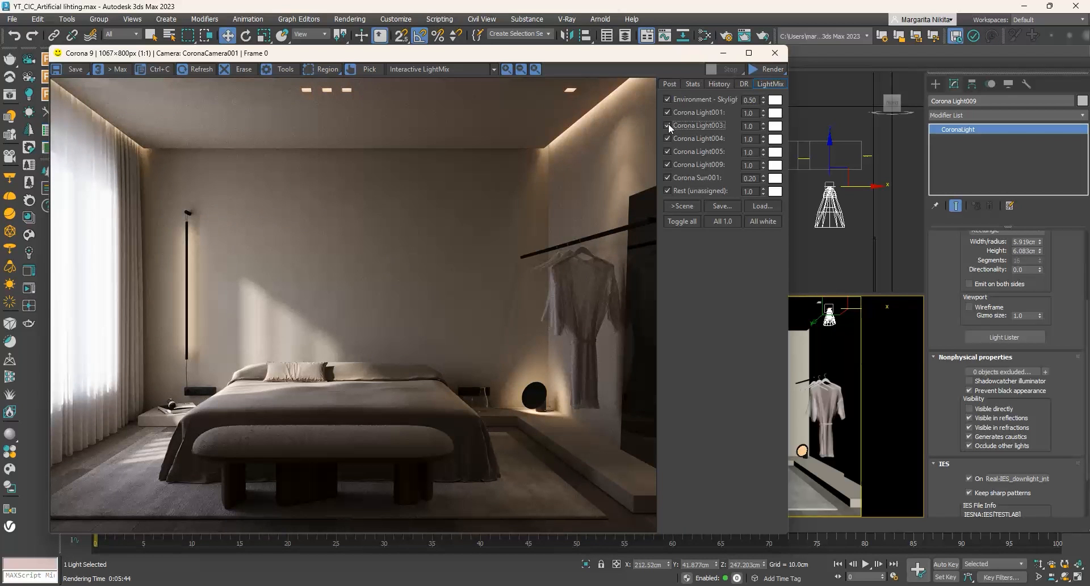
{"action": "left_click", "coordinate": [668, 138]}
{"action": "left_click", "coordinate": [668, 139]}
{"action": "left_click", "coordinate": [668, 151]}
{"action": "left_click", "coordinate": [668, 151]}
{"action": "left_click", "coordinate": [668, 164]}
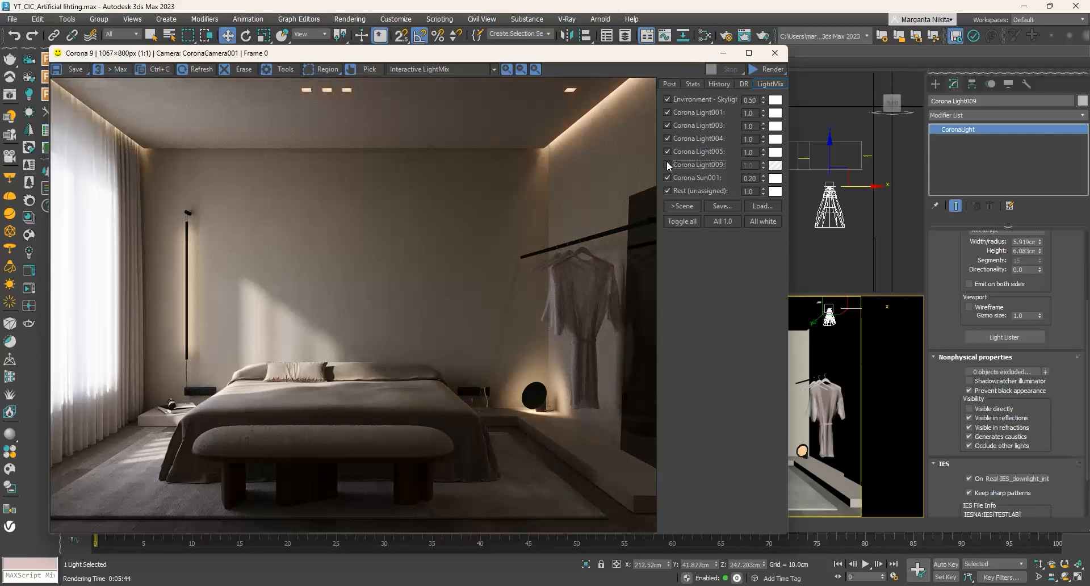
{"action": "left_click", "coordinate": [668, 164]}
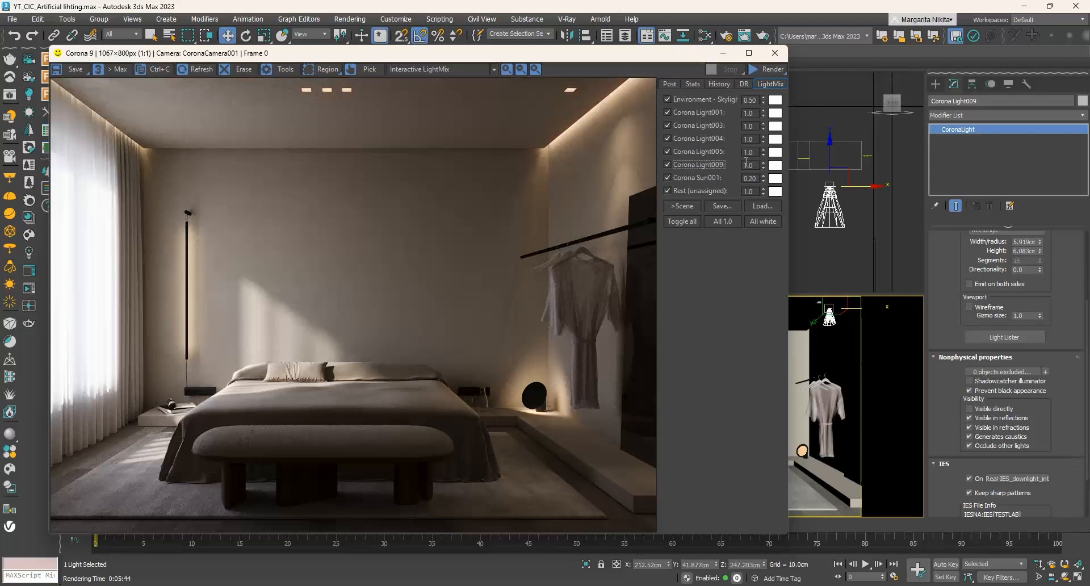
- Set the LightMix intensities to 2 for Corona Light009 and 0.1 for Corona Sun001
{"action": "key", "text": "Tab"}
{"action": "type", "text": "2"}
{"action": "key", "text": "Return"}
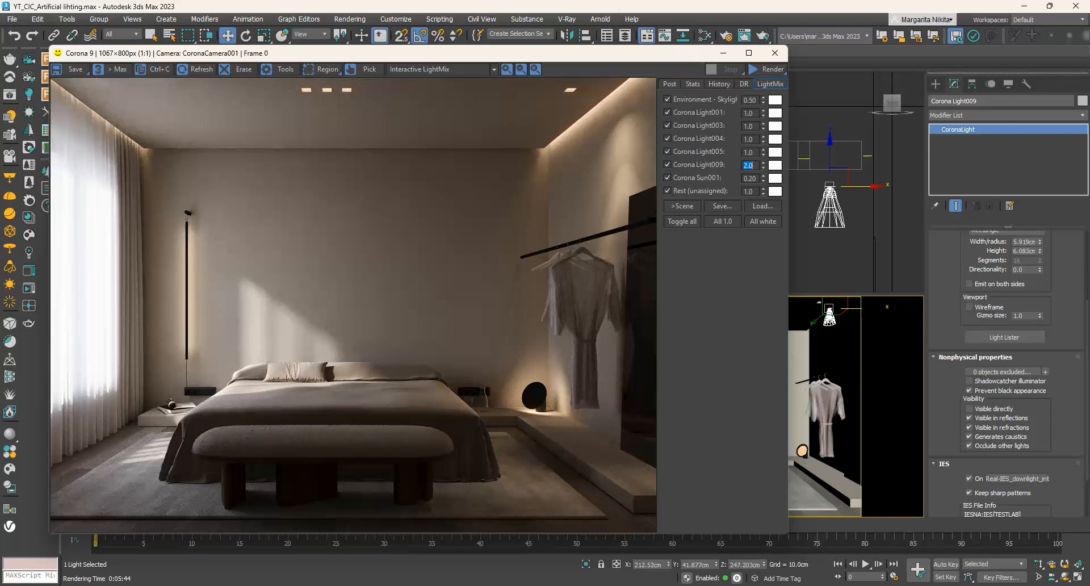
{"action": "left_click_drag", "start_coordinate": [748, 179], "coordinate": [763, 177]}
{"action": "type", "text": "1"}
{"action": "key", "text": "Return"}
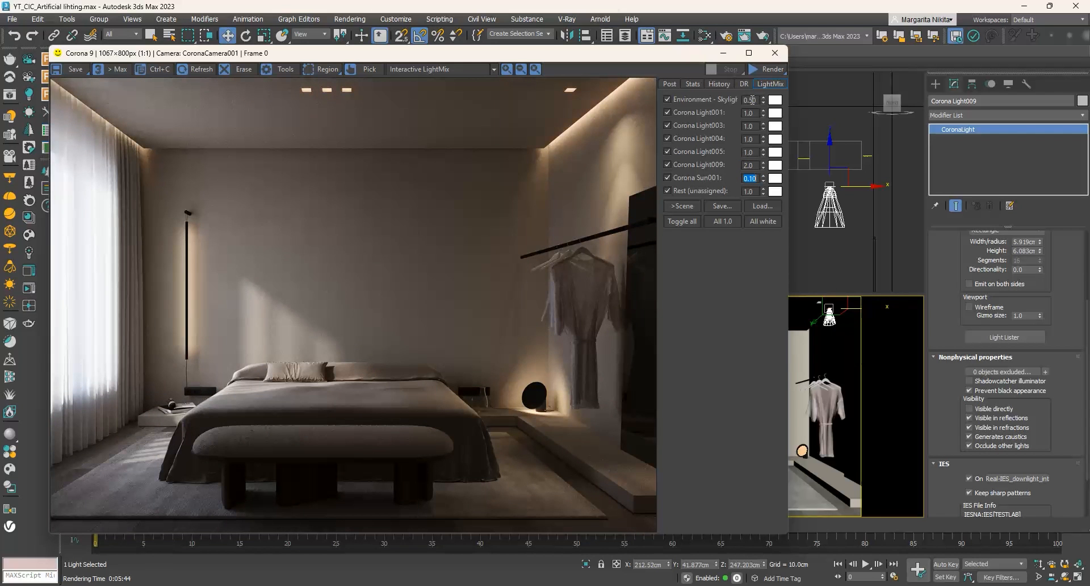
- Set the LightMix intensity of the environment skylight to 0.8
{"action": "left_click", "coordinate": [750, 99]}
{"action": "key", "text": "BackSpace"}
{"action": "key", "text": "BackSpace"}
{"action": "type", "text": "8"}
{"action": "key", "text": "Return"}
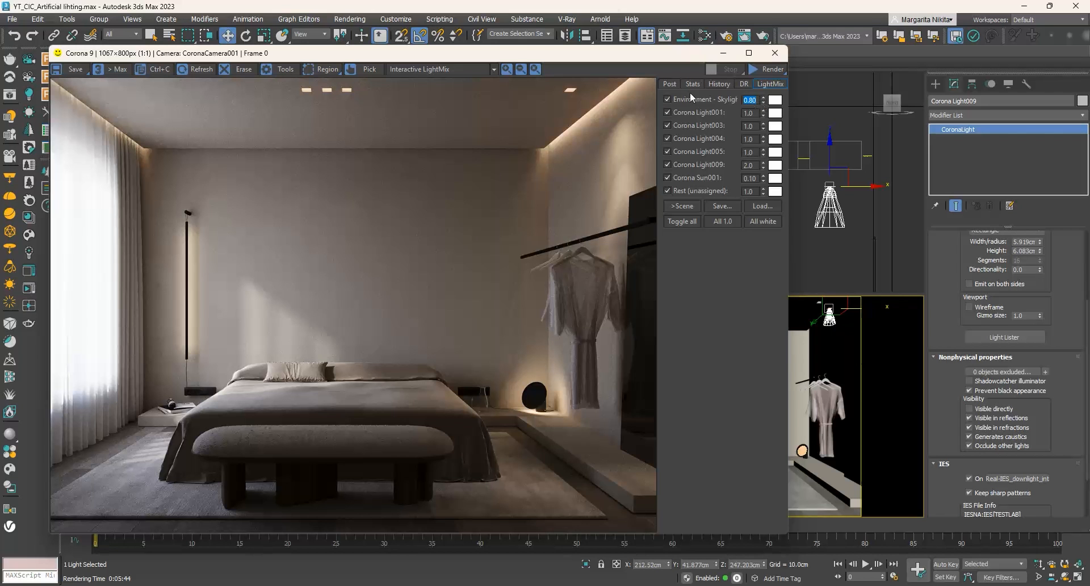
- Adjust the render's tone mapping with a simple exposure of 0.188 and a white balance of 5900
{"action": "left_click", "coordinate": [671, 84]}
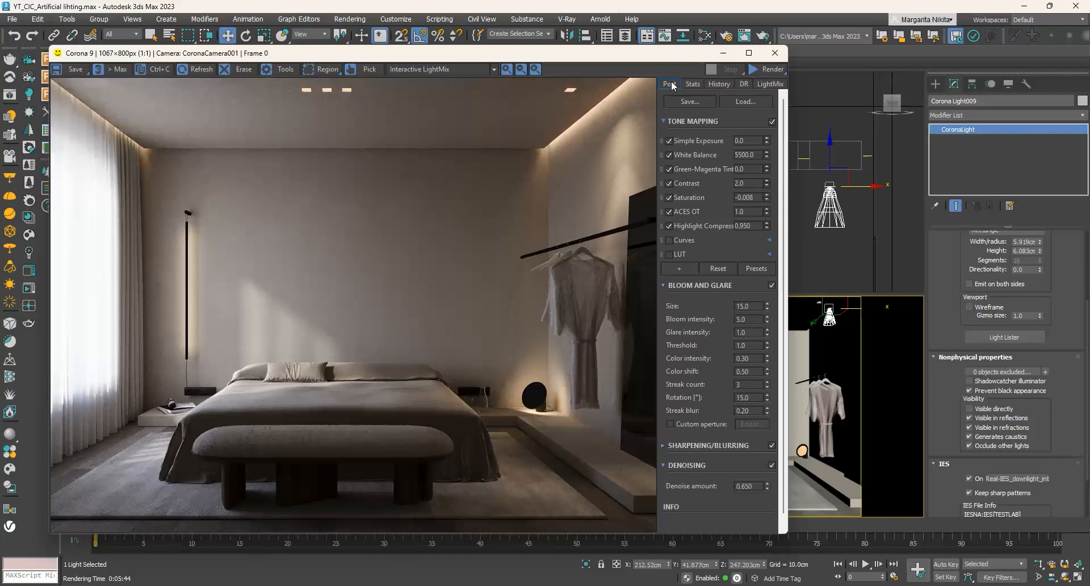
{"action": "left_click_drag", "start_coordinate": [766, 140], "coordinate": [766, 112]}
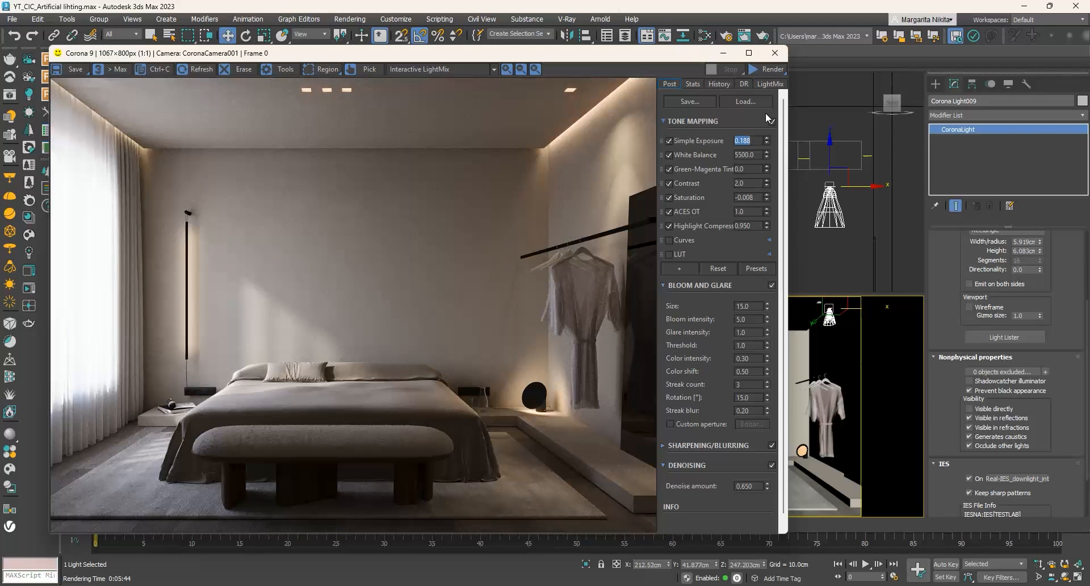
{"action": "left_click", "coordinate": [740, 155]}
{"action": "key", "text": "BackSpace"}
{"action": "type", "text": "9"}
{"action": "key", "text": "Return"}
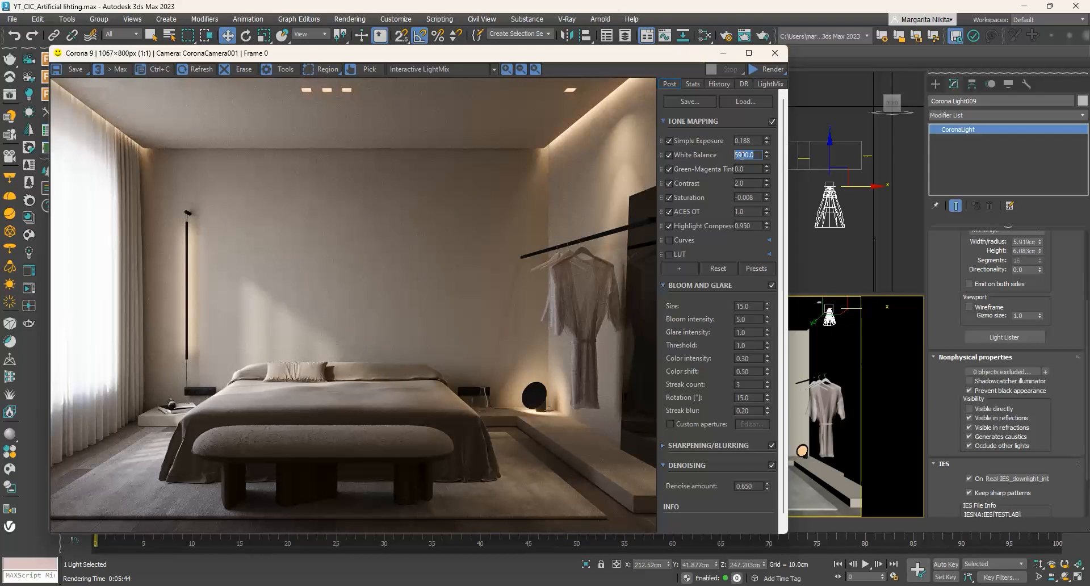